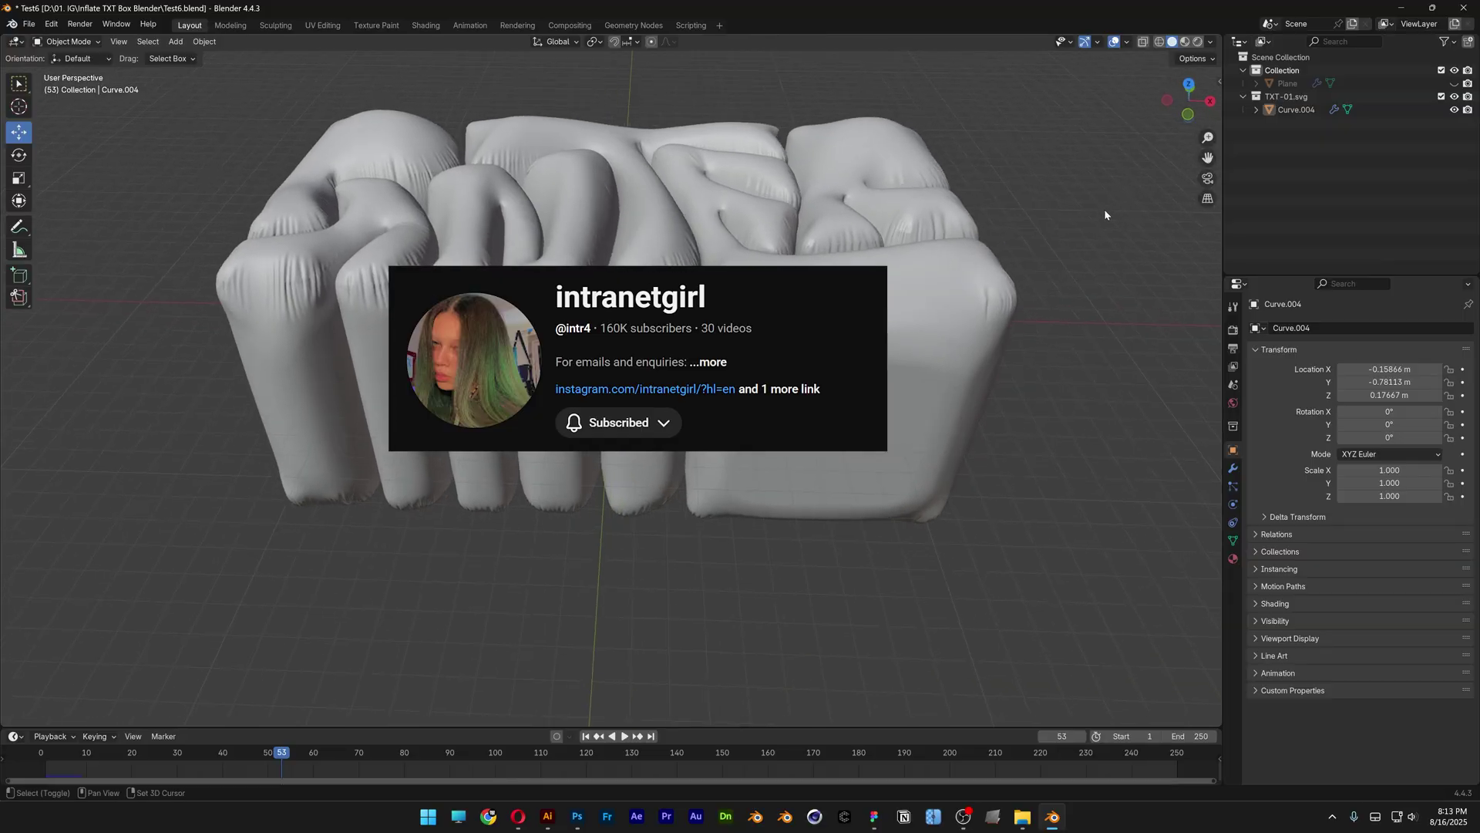
# Step: Orbit the view around the finished inflated lettering example
pyautogui.scroll(3, 769, 249)
pyautogui.moveTo(770, 248); pyautogui.dragTo(748, 308, button='middle')
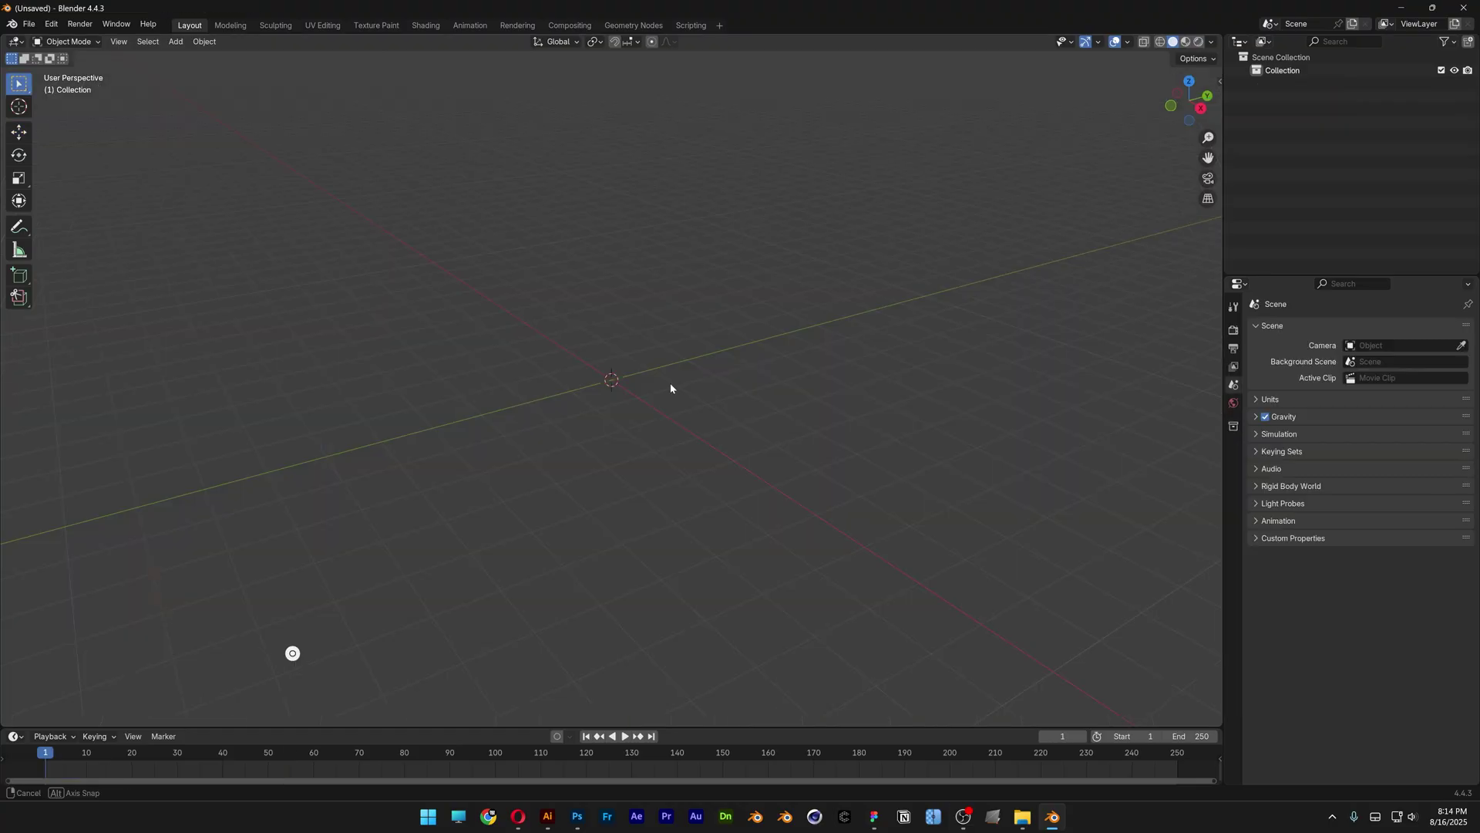
# Step: Import TXT-01.svg as Scalable Vector Graphics curves
pyautogui.click(28, 24)
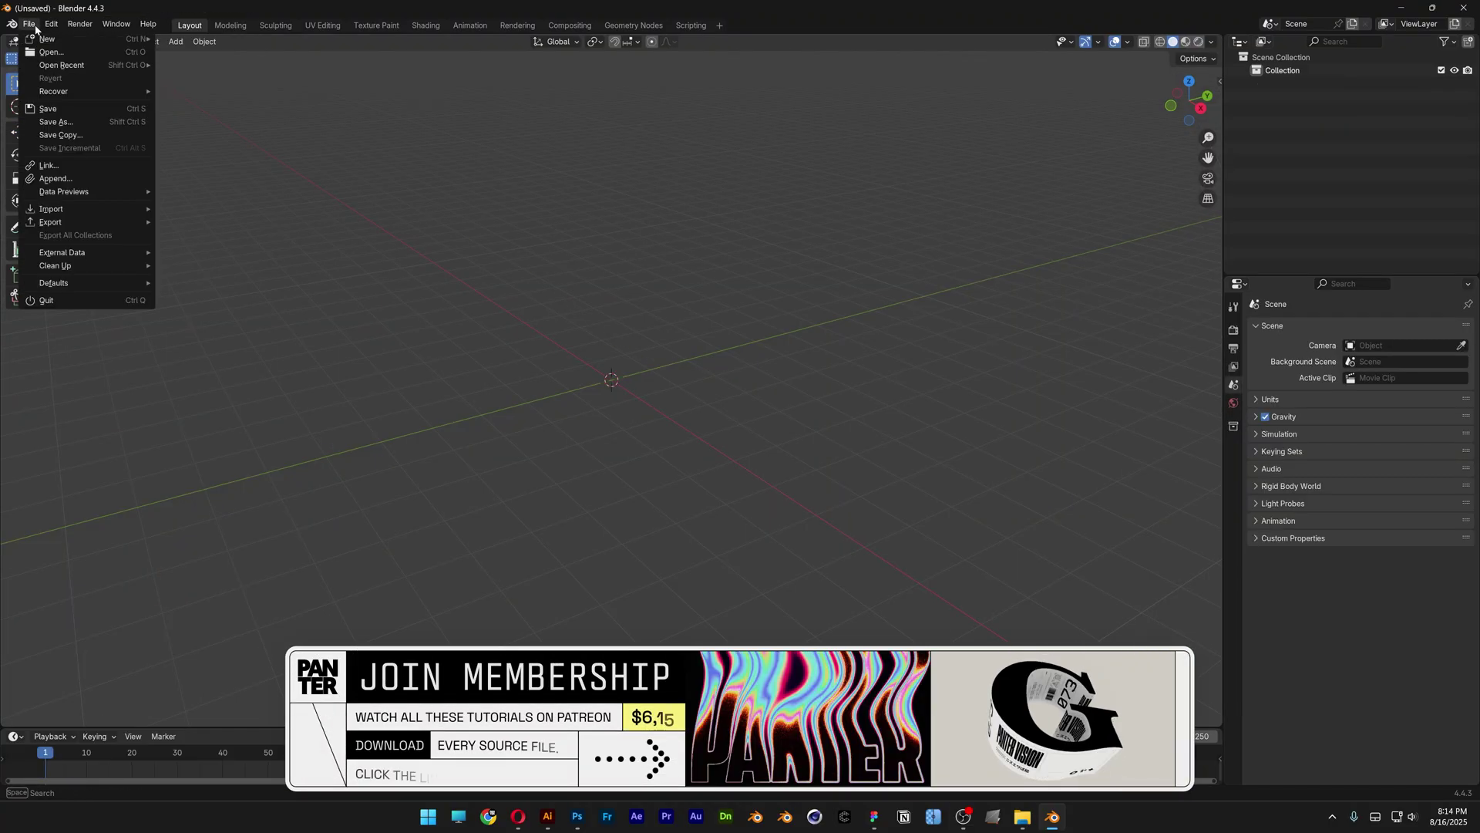
pyautogui.moveTo(79, 210)
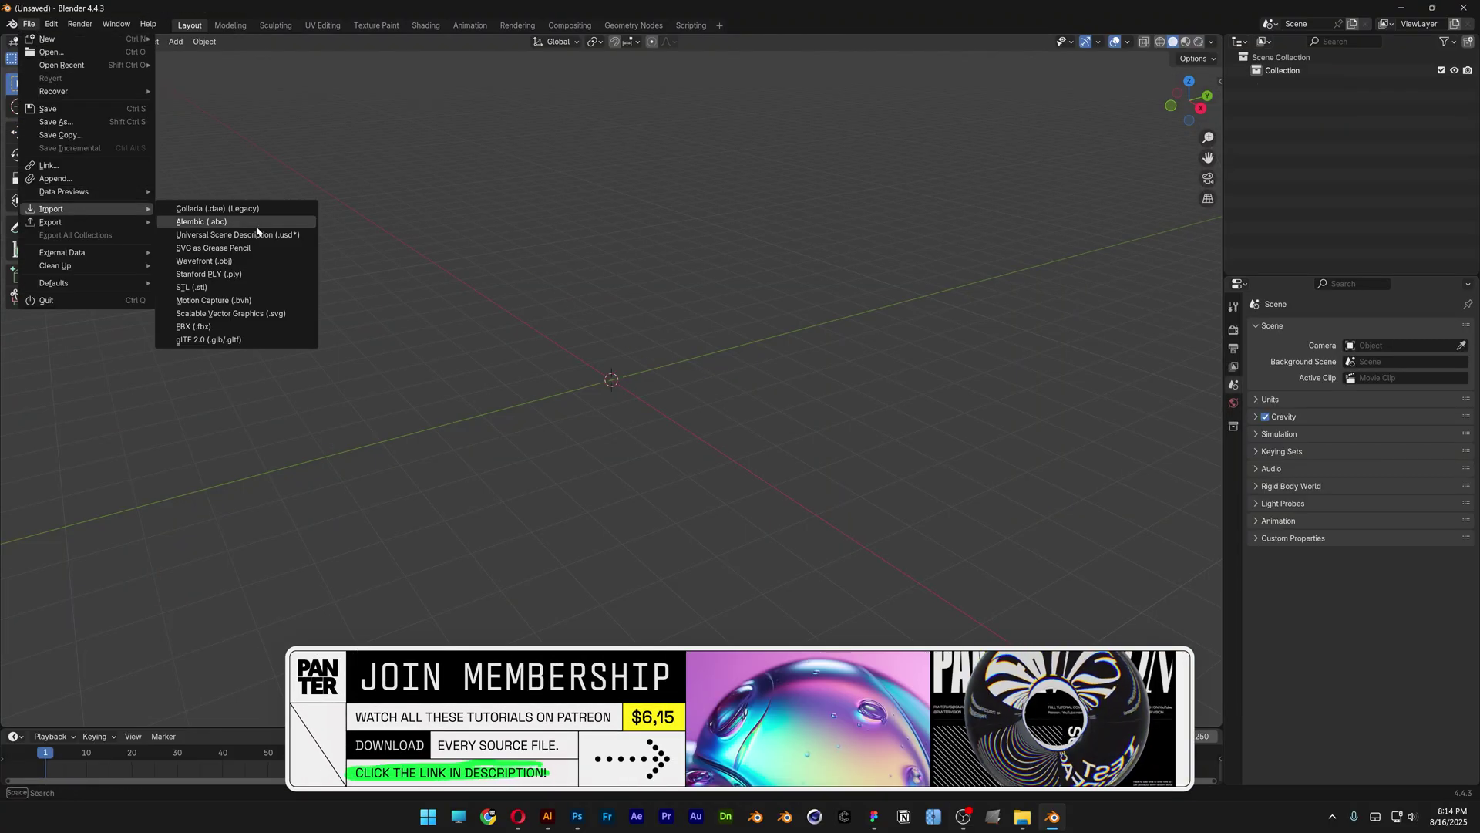
pyautogui.click(230, 314)
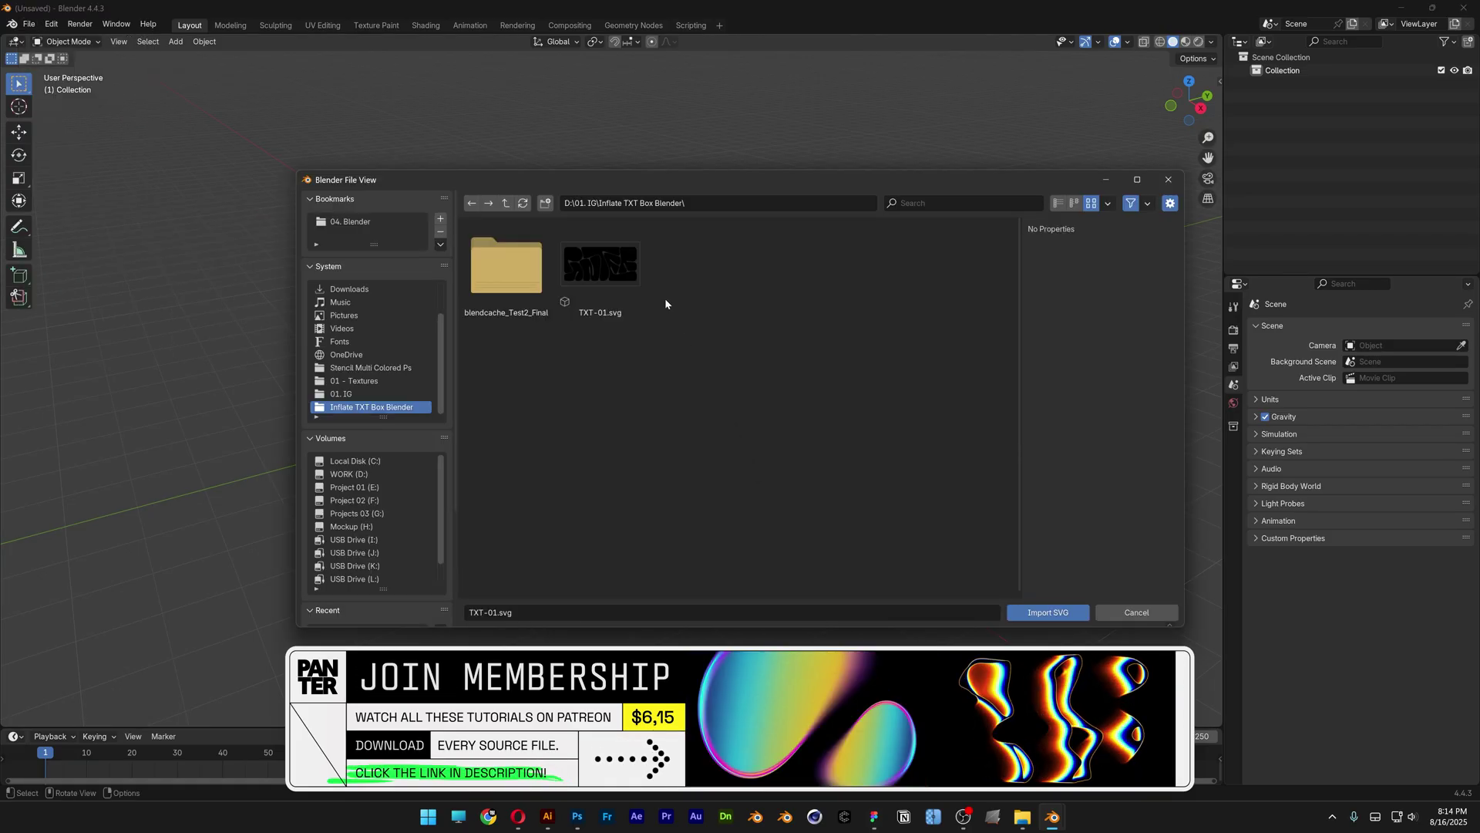
pyautogui.click(609, 281)
pyautogui.click(1052, 609)
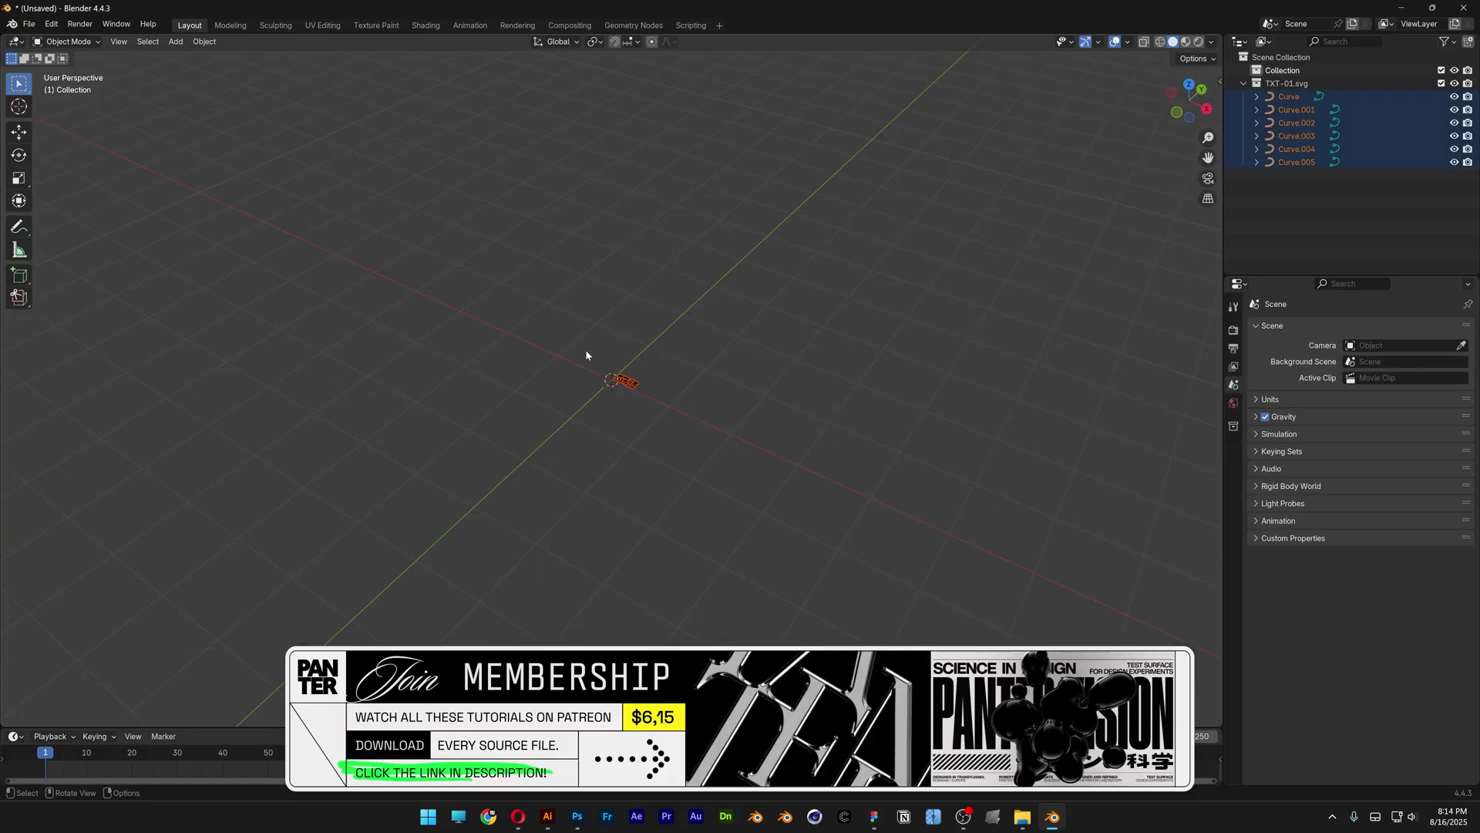
# Step: Scale the imported lettering curves up so the letters are clearly visible
pyautogui.press('s')
pyautogui.click(990, 485)
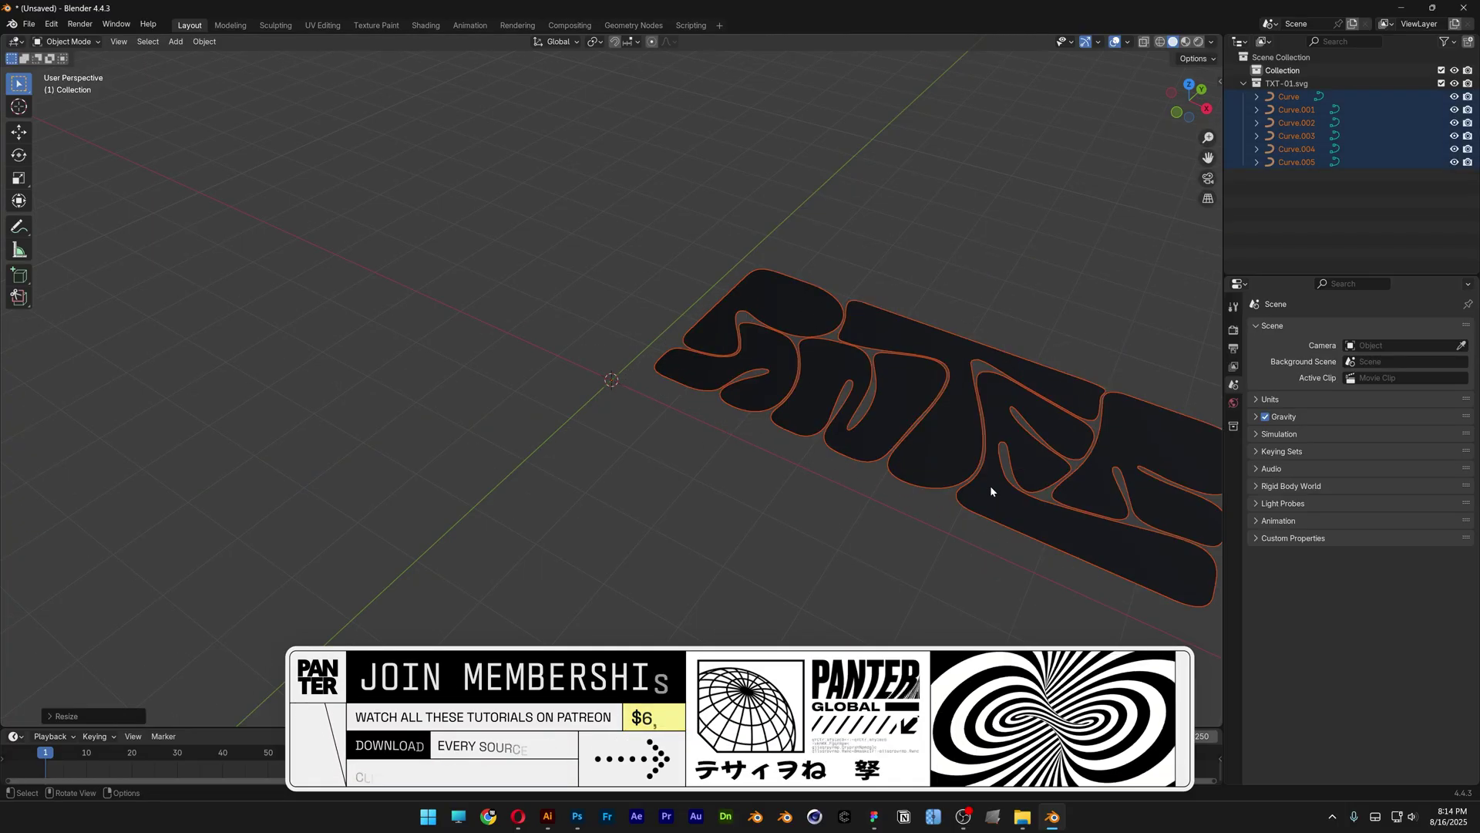
pyautogui.moveTo(990, 484); pyautogui.dragTo(753, 470, button='middle')
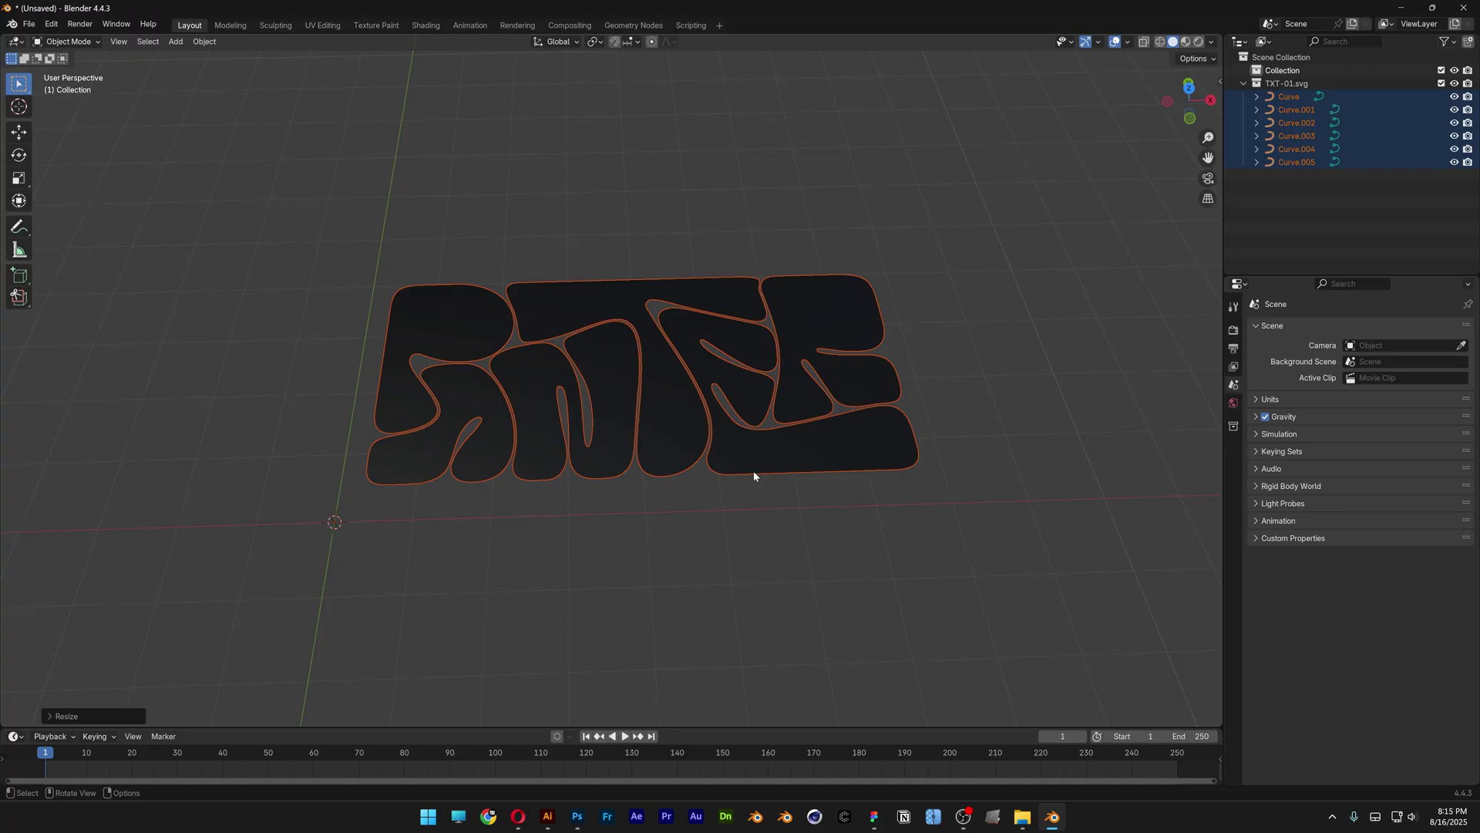
# Step: Box-select all six letter curves and join them into one object, Curve.002
pyautogui.click(855, 506)
pyautogui.click(854, 463)
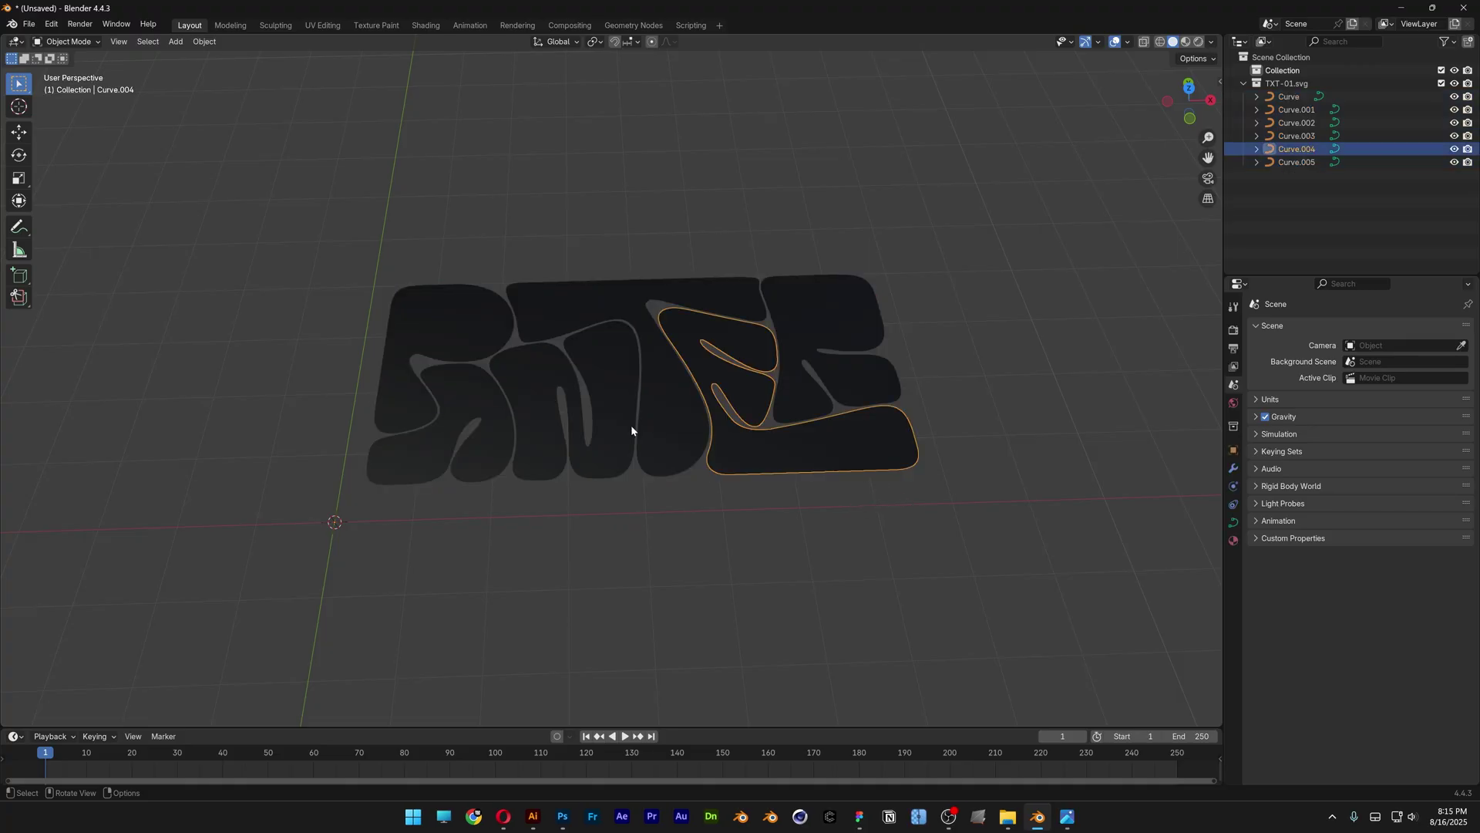
pyautogui.click(694, 429)
pyautogui.click(612, 433)
pyautogui.moveTo(928, 549); pyautogui.dragTo(423, 323)
pyautogui.rightClick(423, 323)
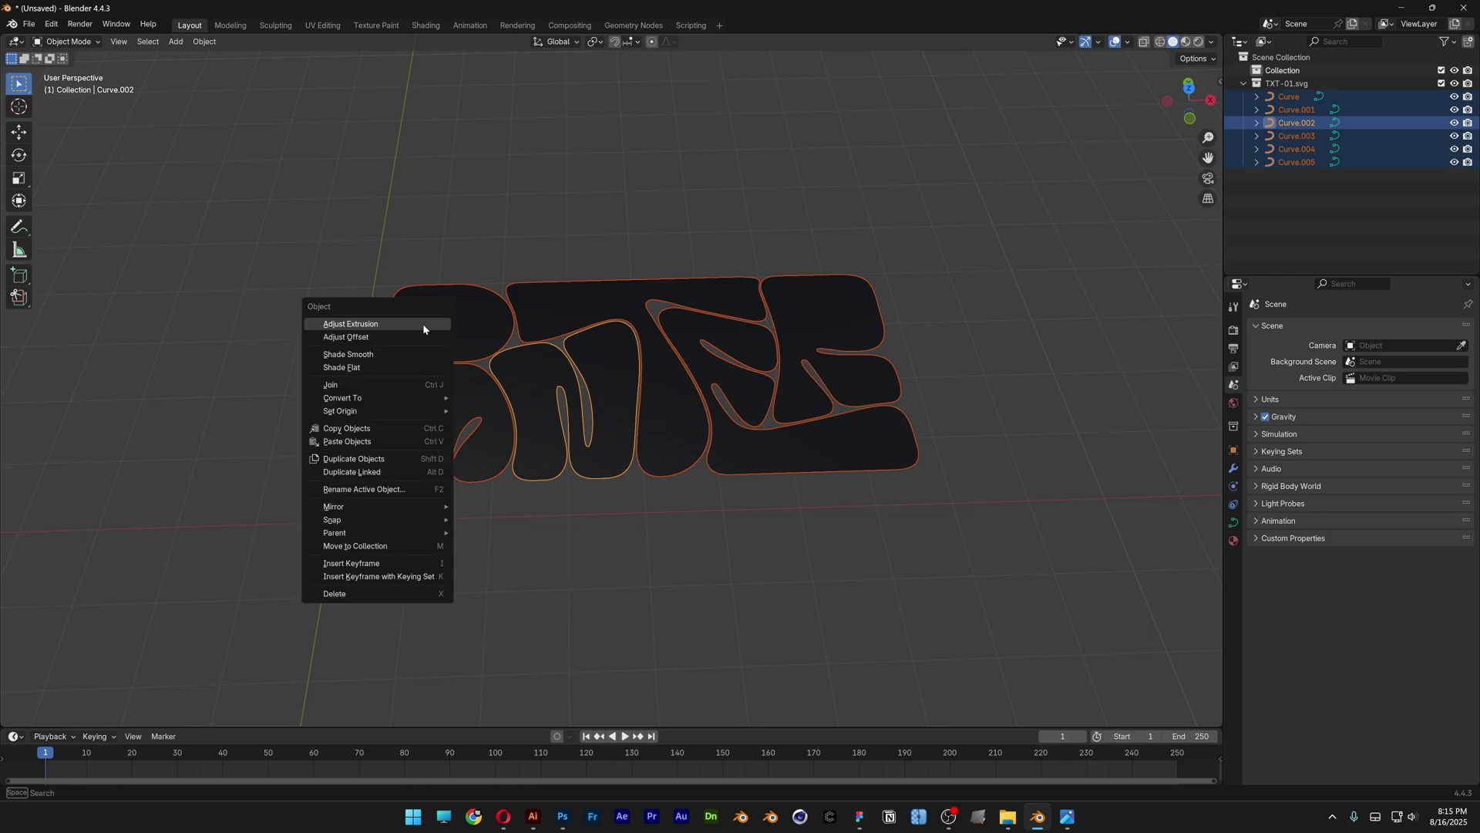
pyautogui.click(386, 384)
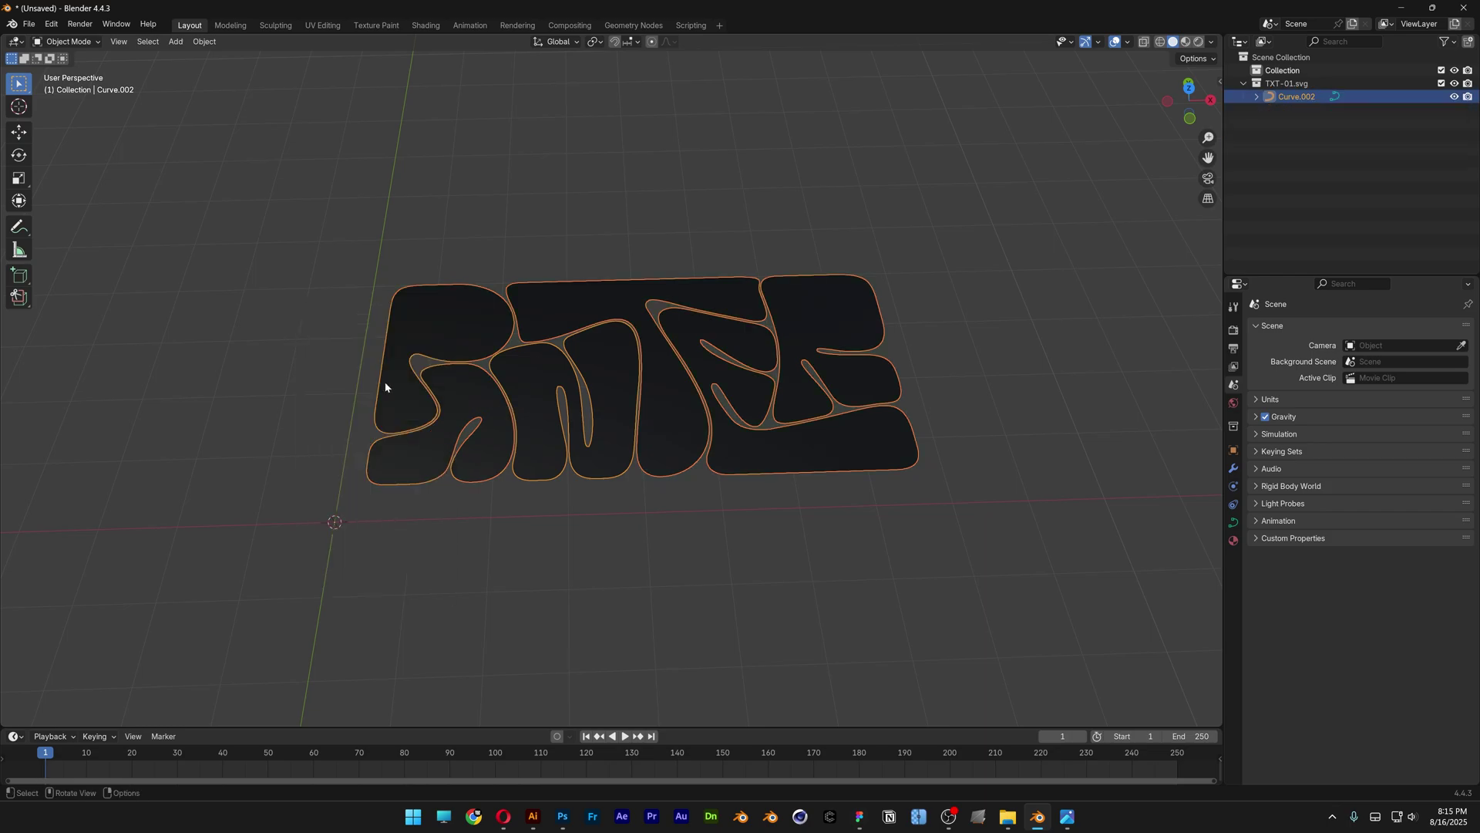
pyautogui.click(1234, 540)
# Step: Raise the SVGMat Base Color value to full so the lettering turns white
pyautogui.click(1361, 459)
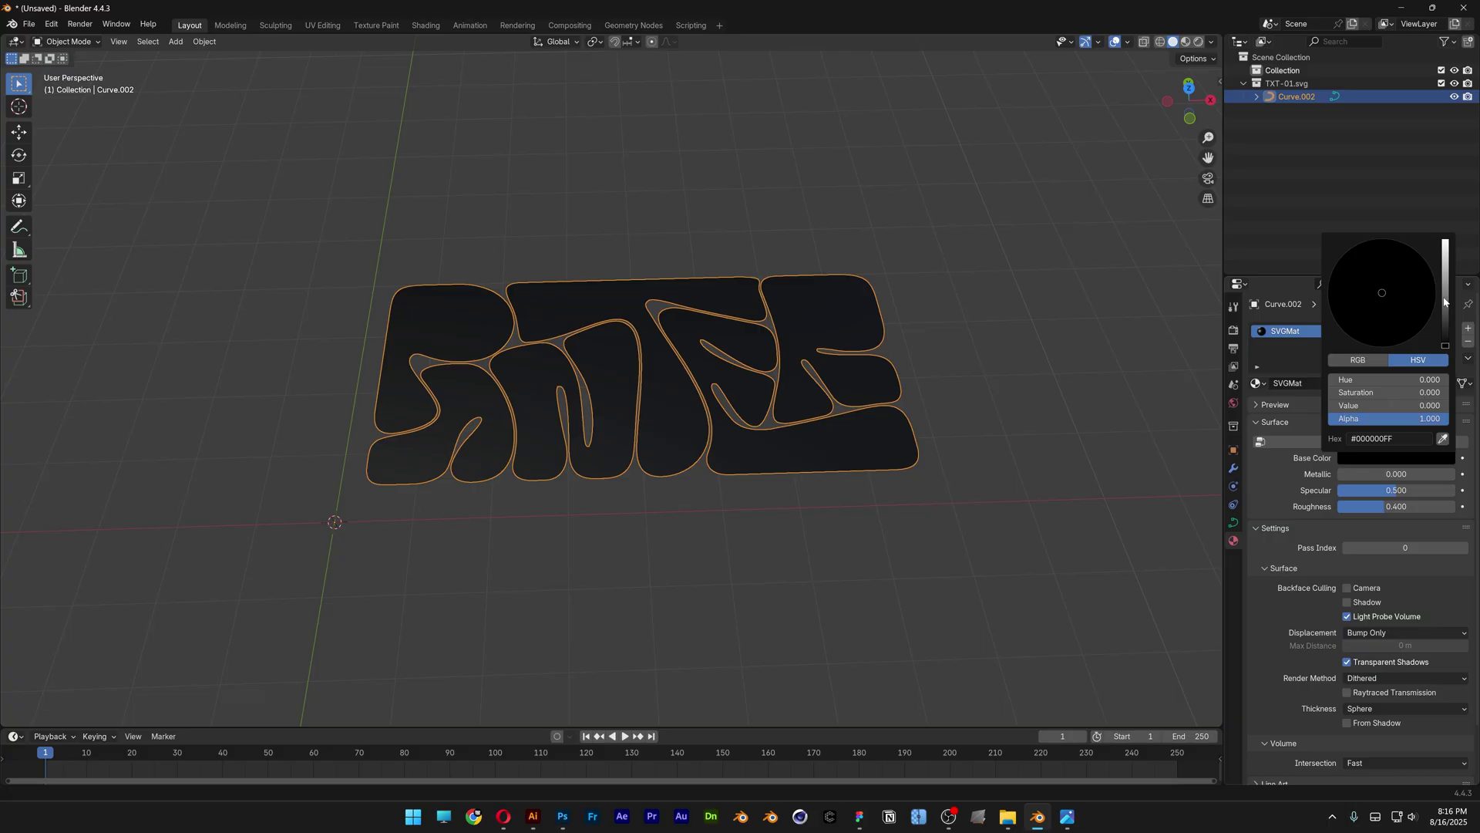
pyautogui.moveTo(1445, 303); pyautogui.dragTo(1445, 240)
pyautogui.moveTo(555, 386); pyautogui.dragTo(666, 390, button='middle')
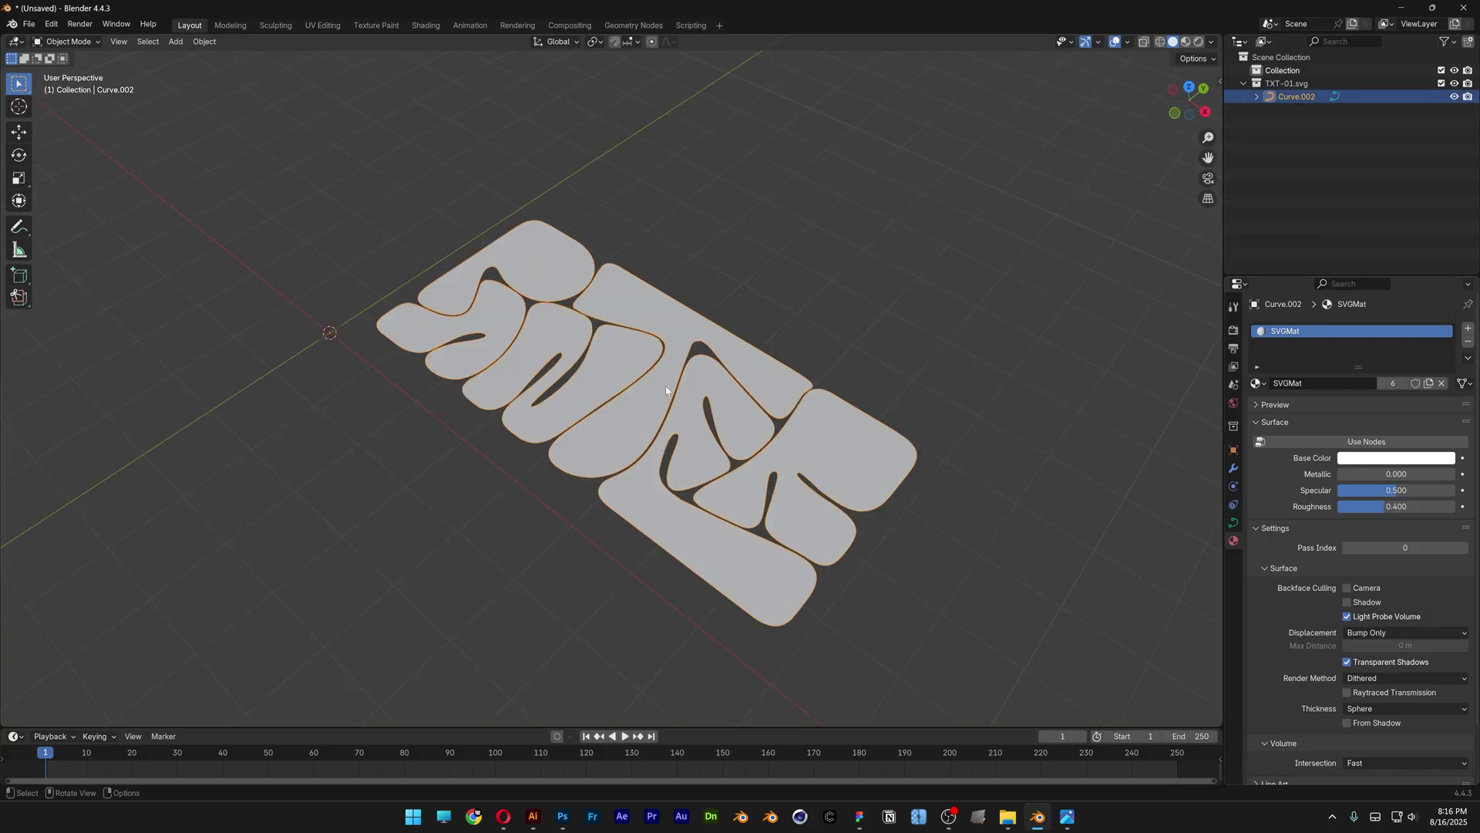
pyautogui.rightClick(666, 389)
pyautogui.moveTo(614, 460)
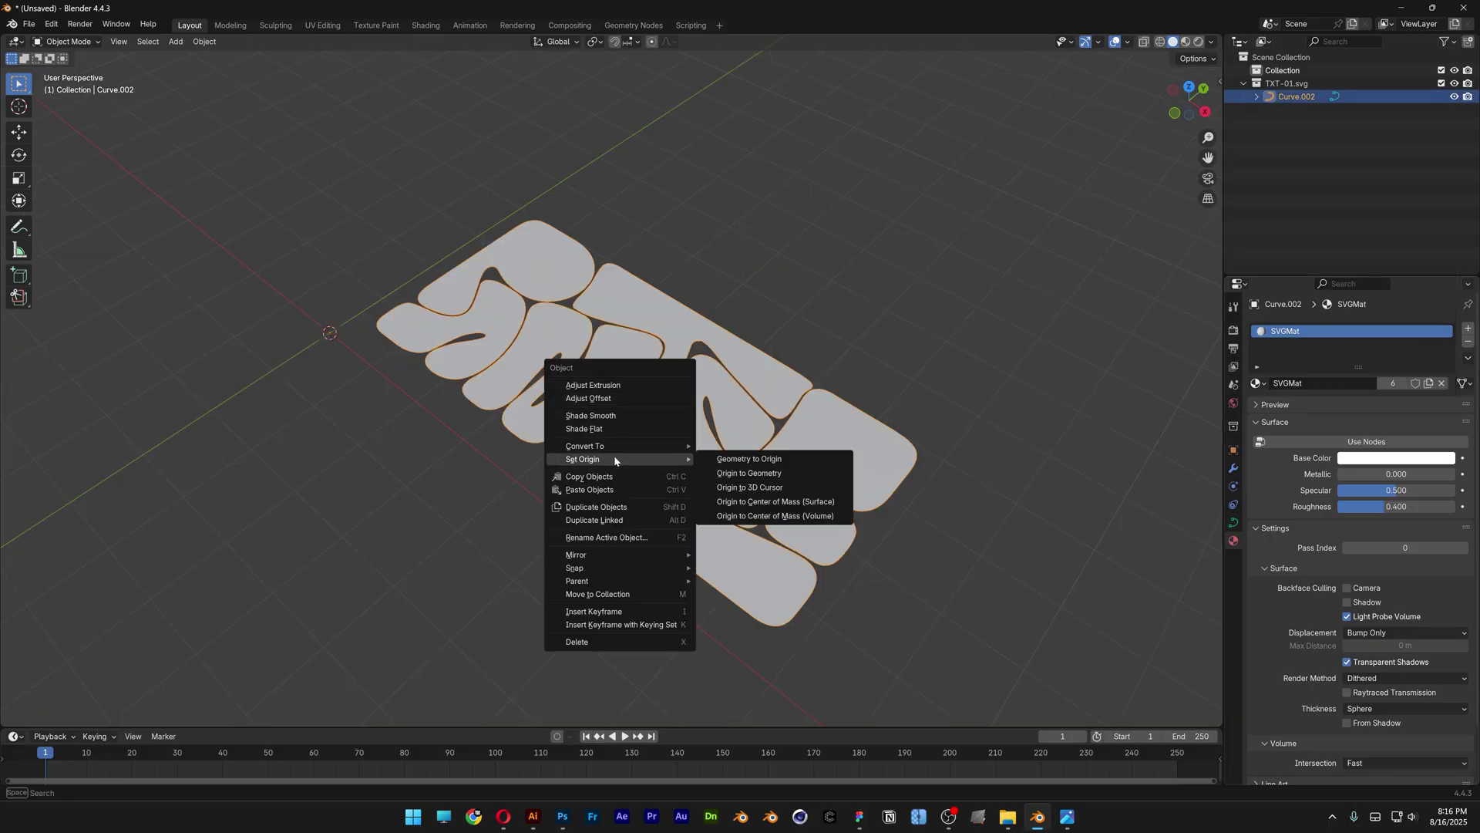
# Step: Move the lettering geometry to the world origin with Set Origin > Geometry to Origin
pyautogui.click(775, 460)
pyautogui.moveTo(775, 460); pyautogui.dragTo(601, 446, button='middle')
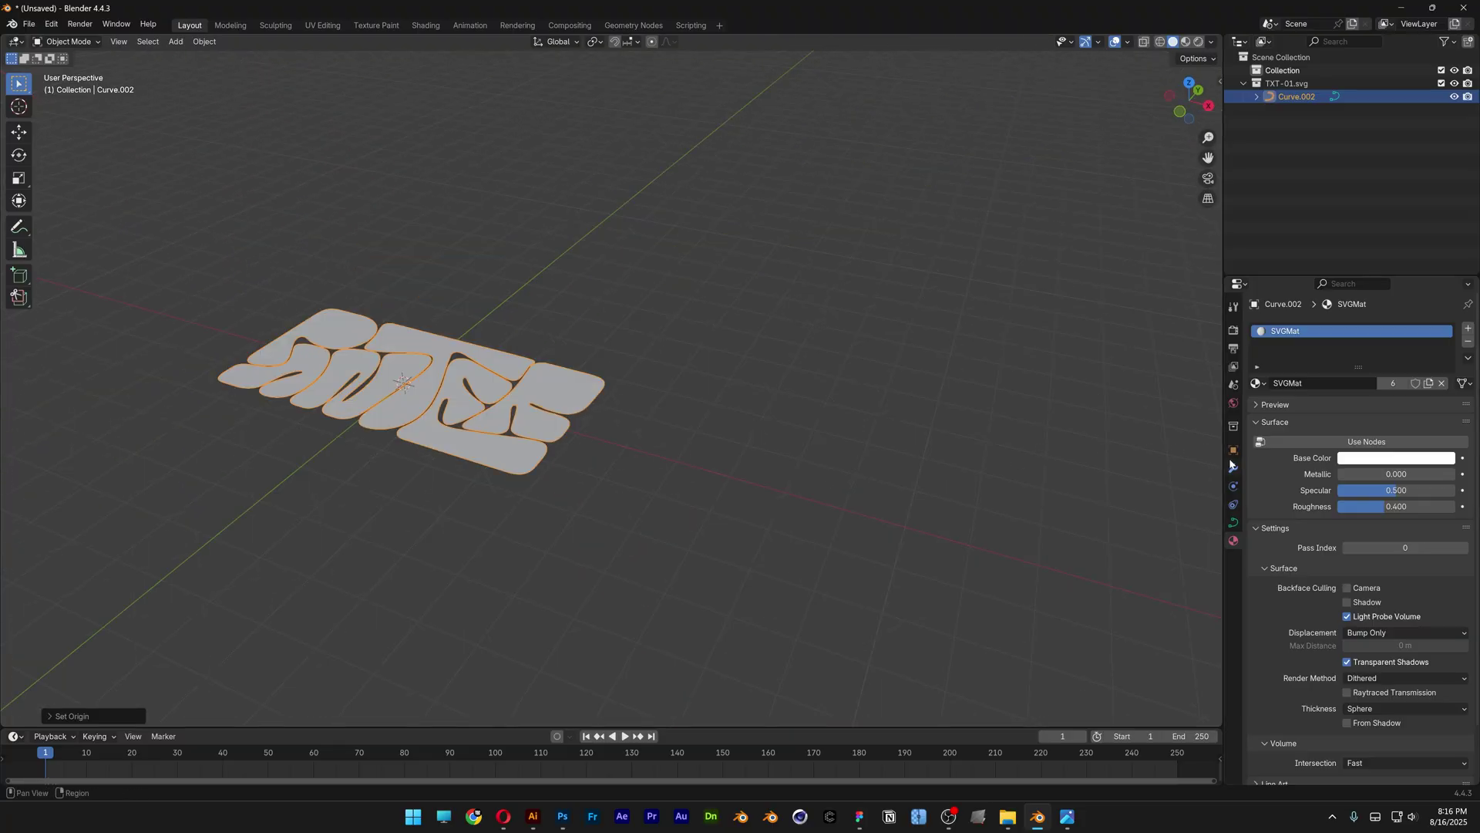
pyautogui.click(1233, 451)
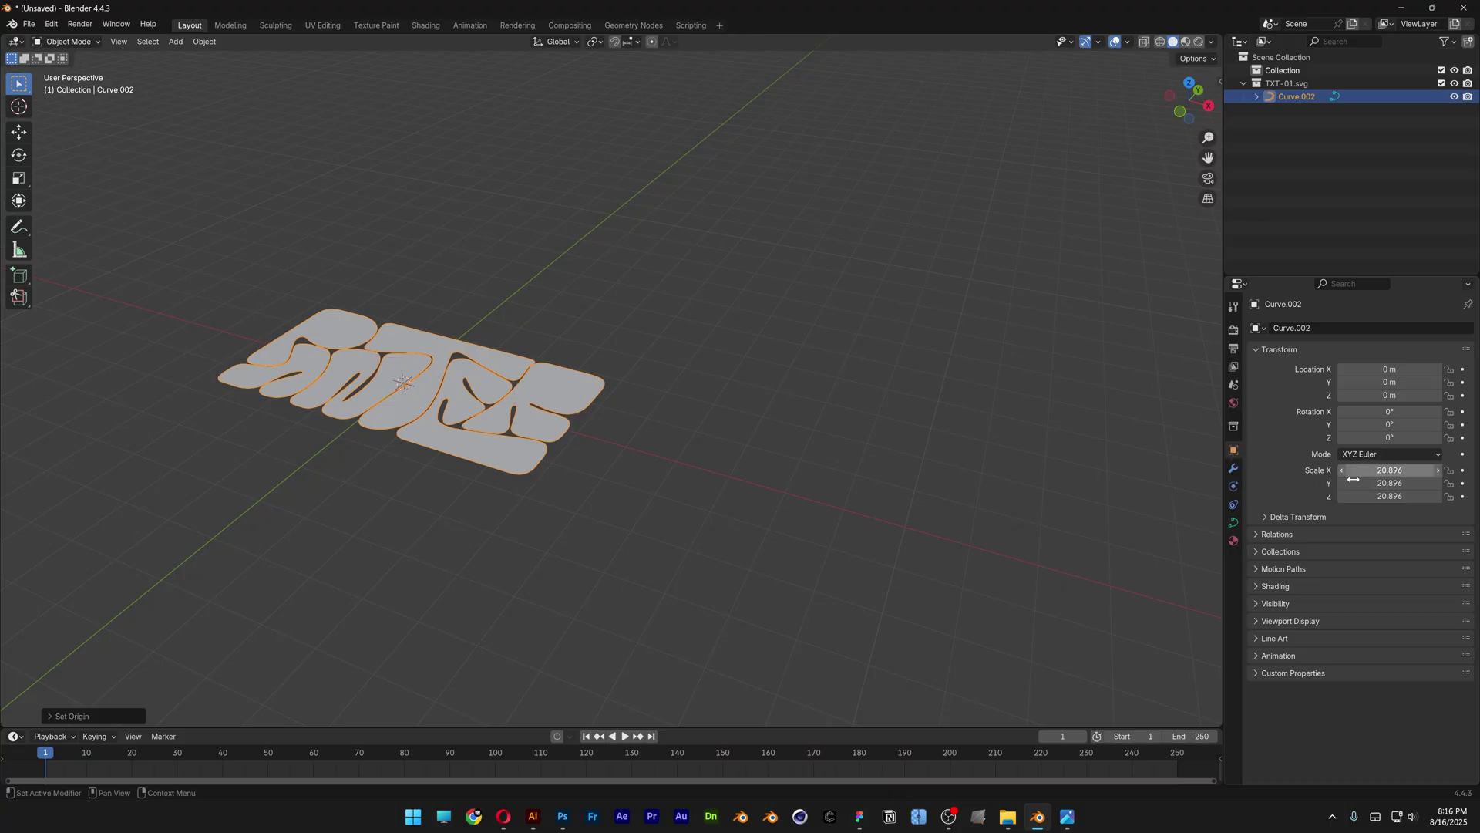
pyautogui.scroll(-4, 915, 465)
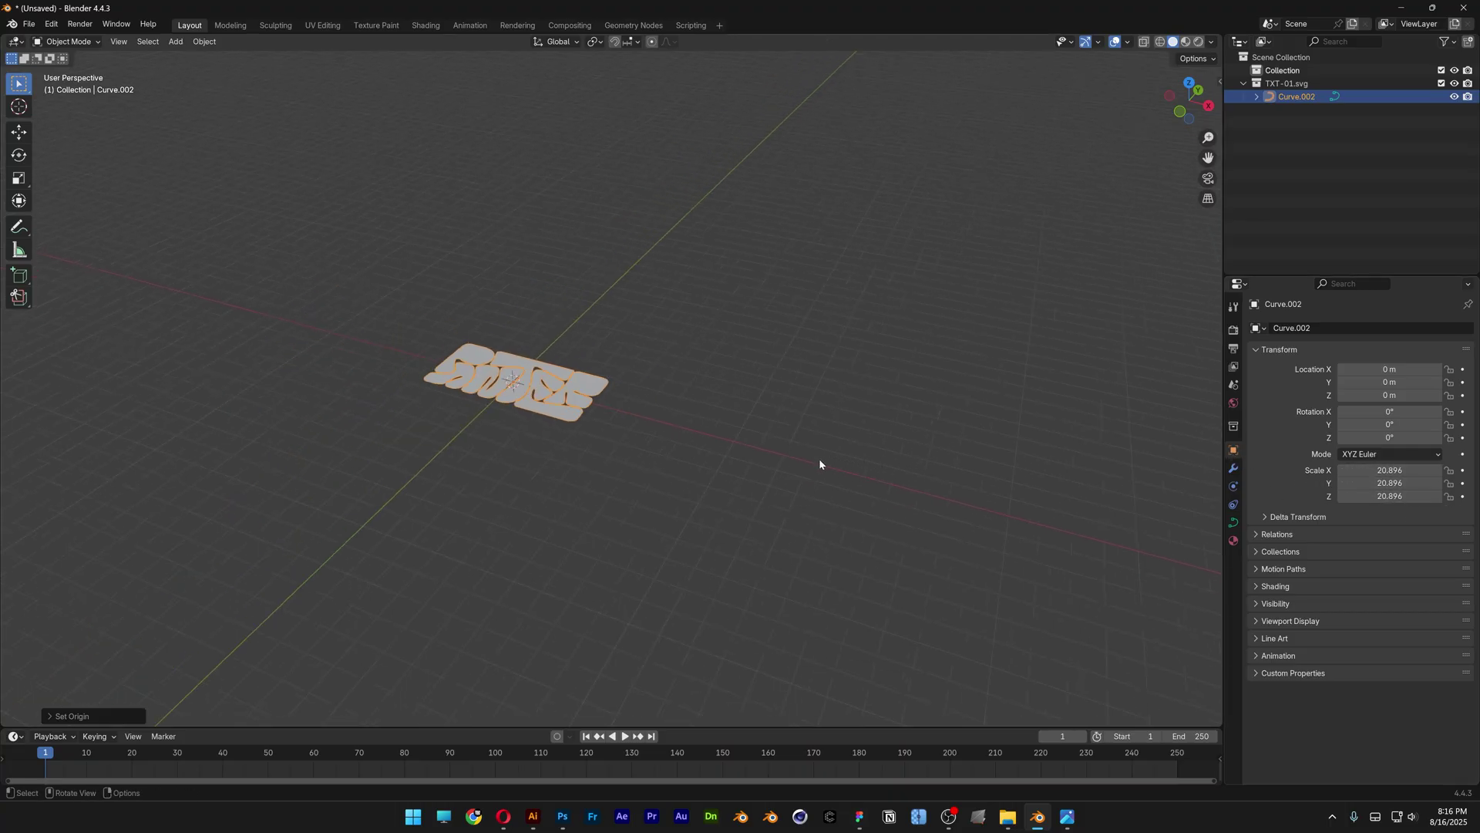
pyautogui.moveTo(818, 460); pyautogui.dragTo(828, 487, button='middle')
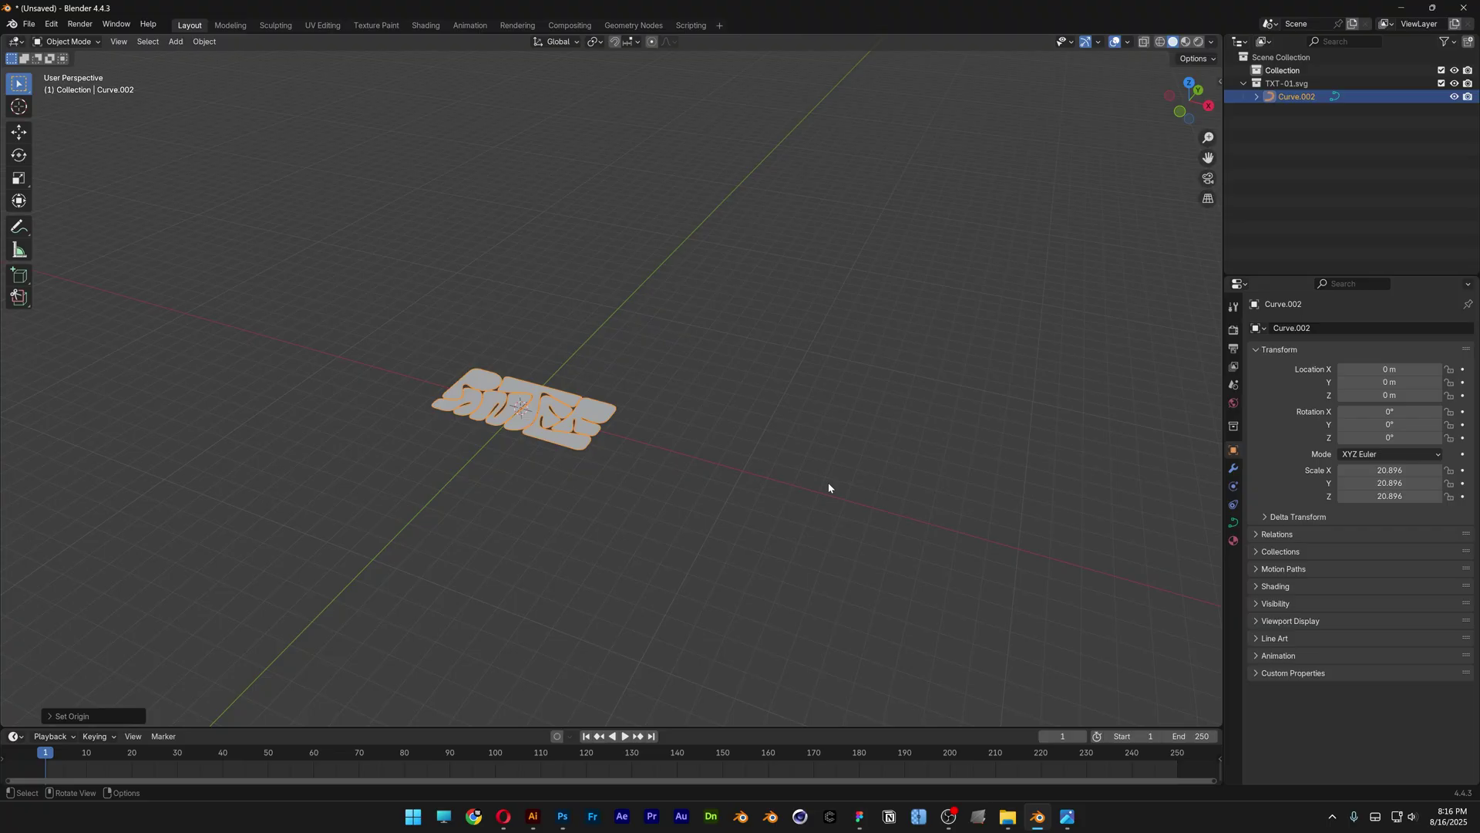
# Step: Scale the lettering up uniformly to 72.746 on X, Y and Z
pyautogui.press('s')
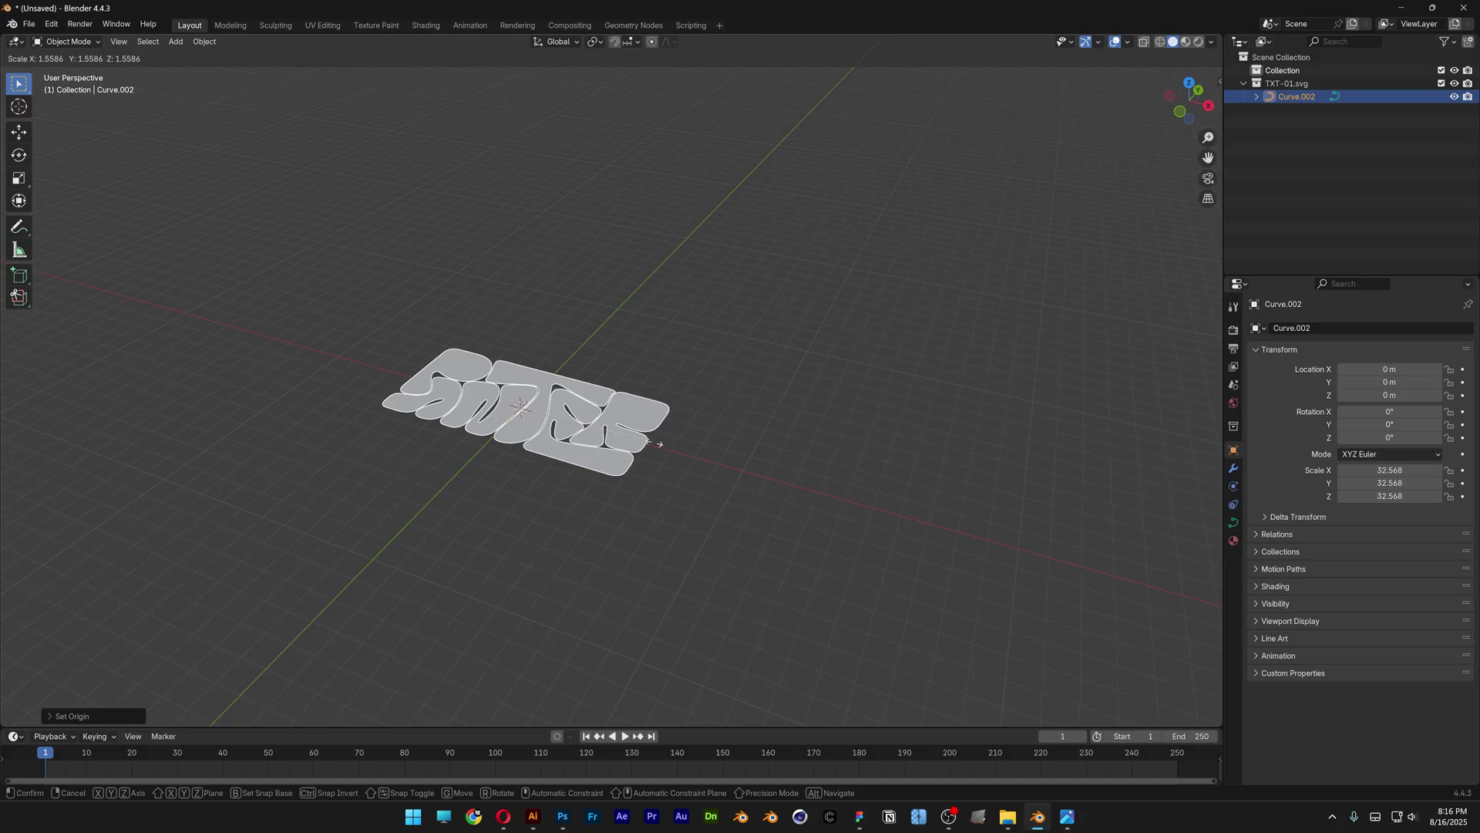
pyautogui.click(802, 471)
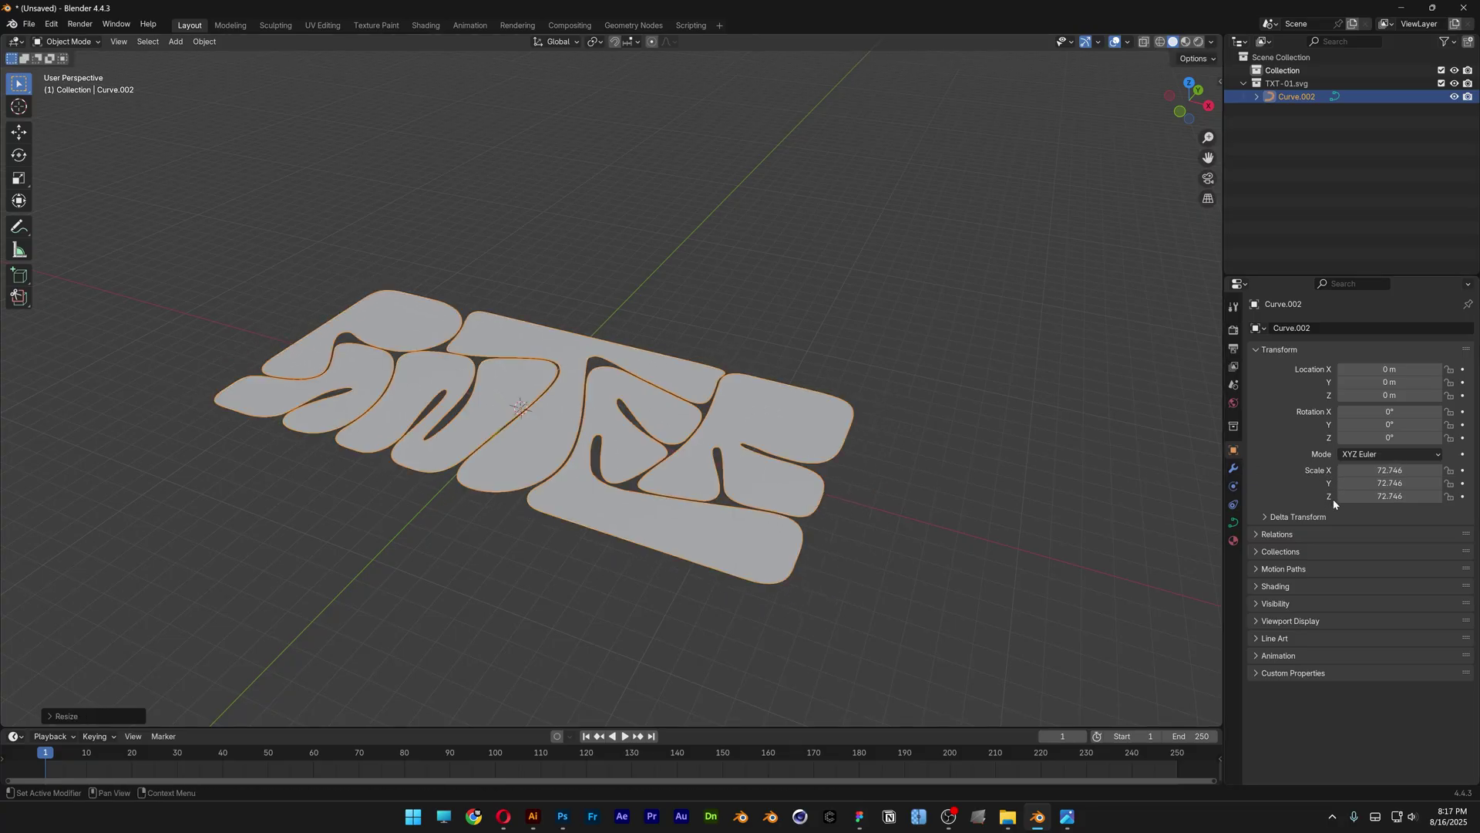
pyautogui.click(1388, 471)
pyautogui.press('Tab')
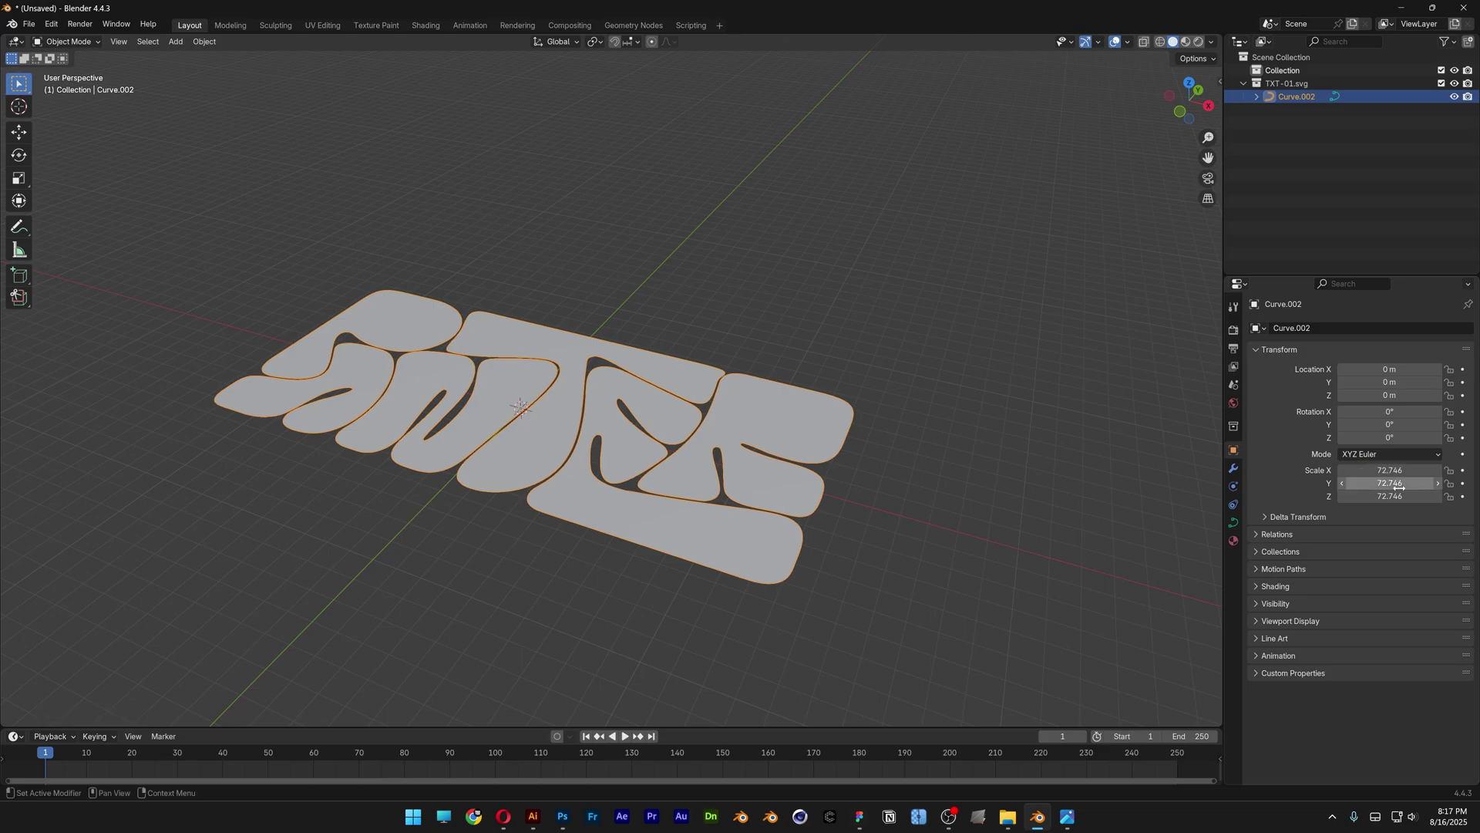
pyautogui.press('Tab')
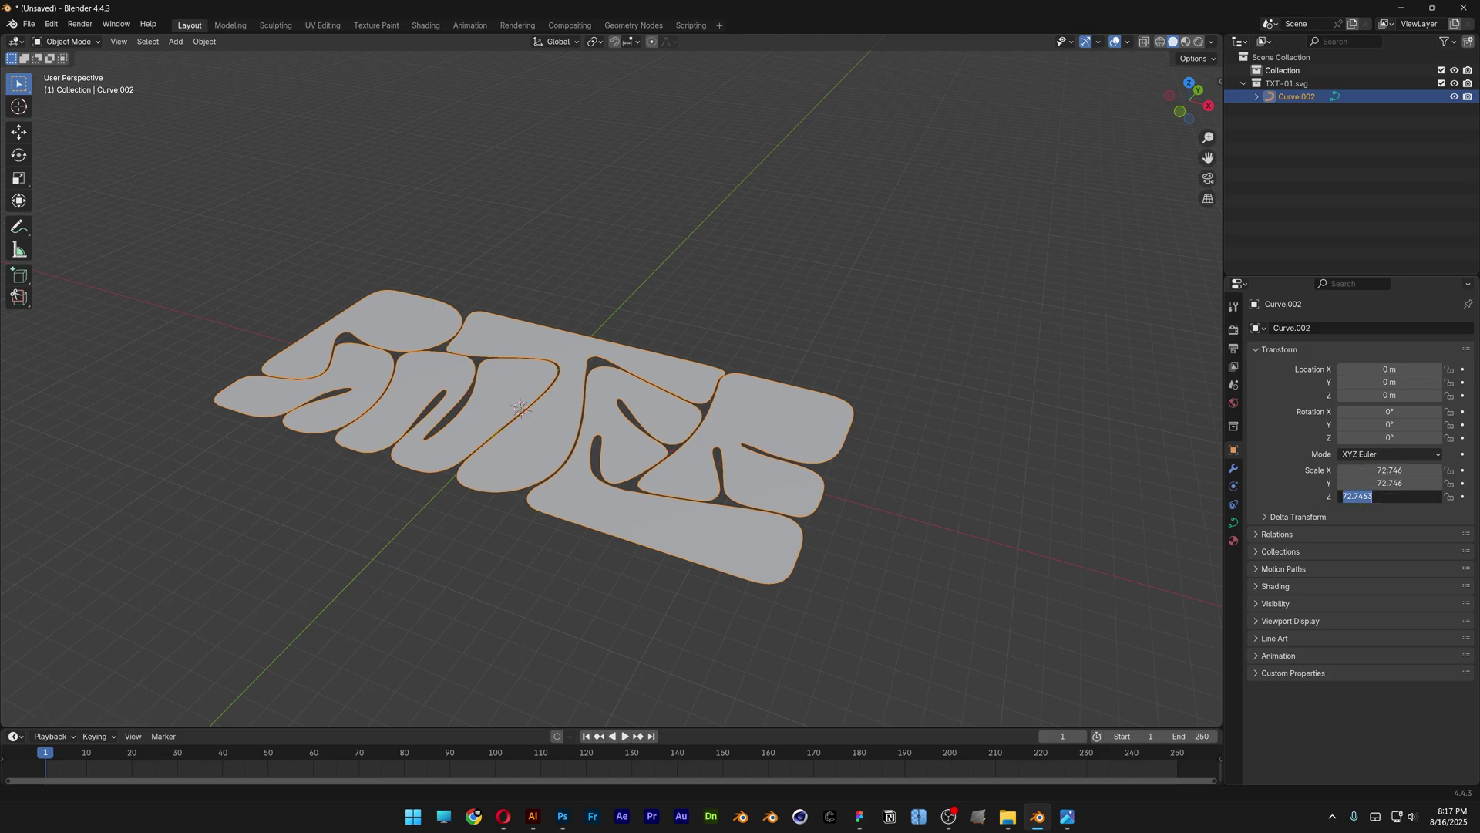
pyautogui.press('Return')
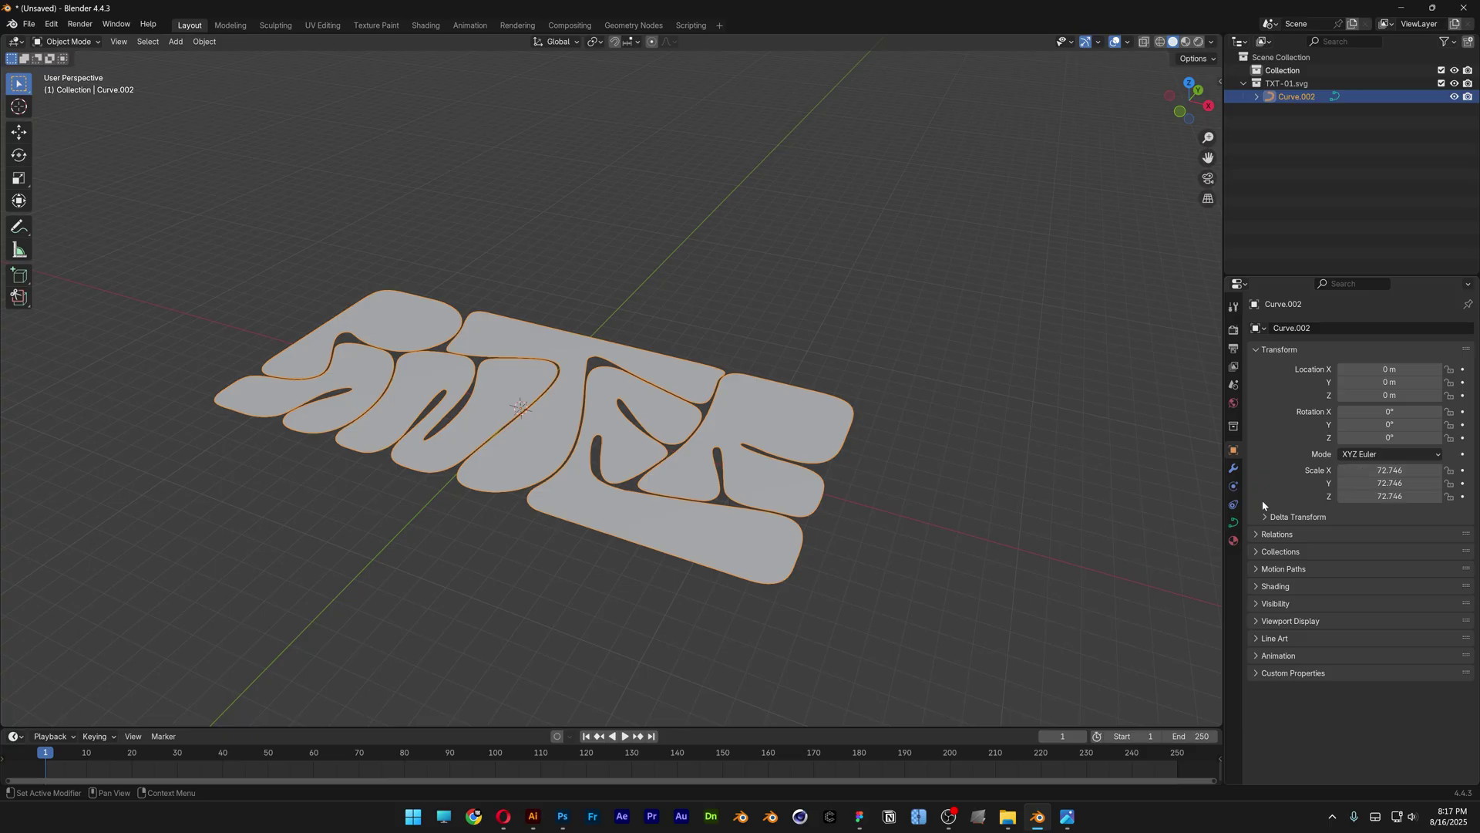
# Step: Extrude the lettering curve to a depth of 0.06 m
pyautogui.click(1233, 524)
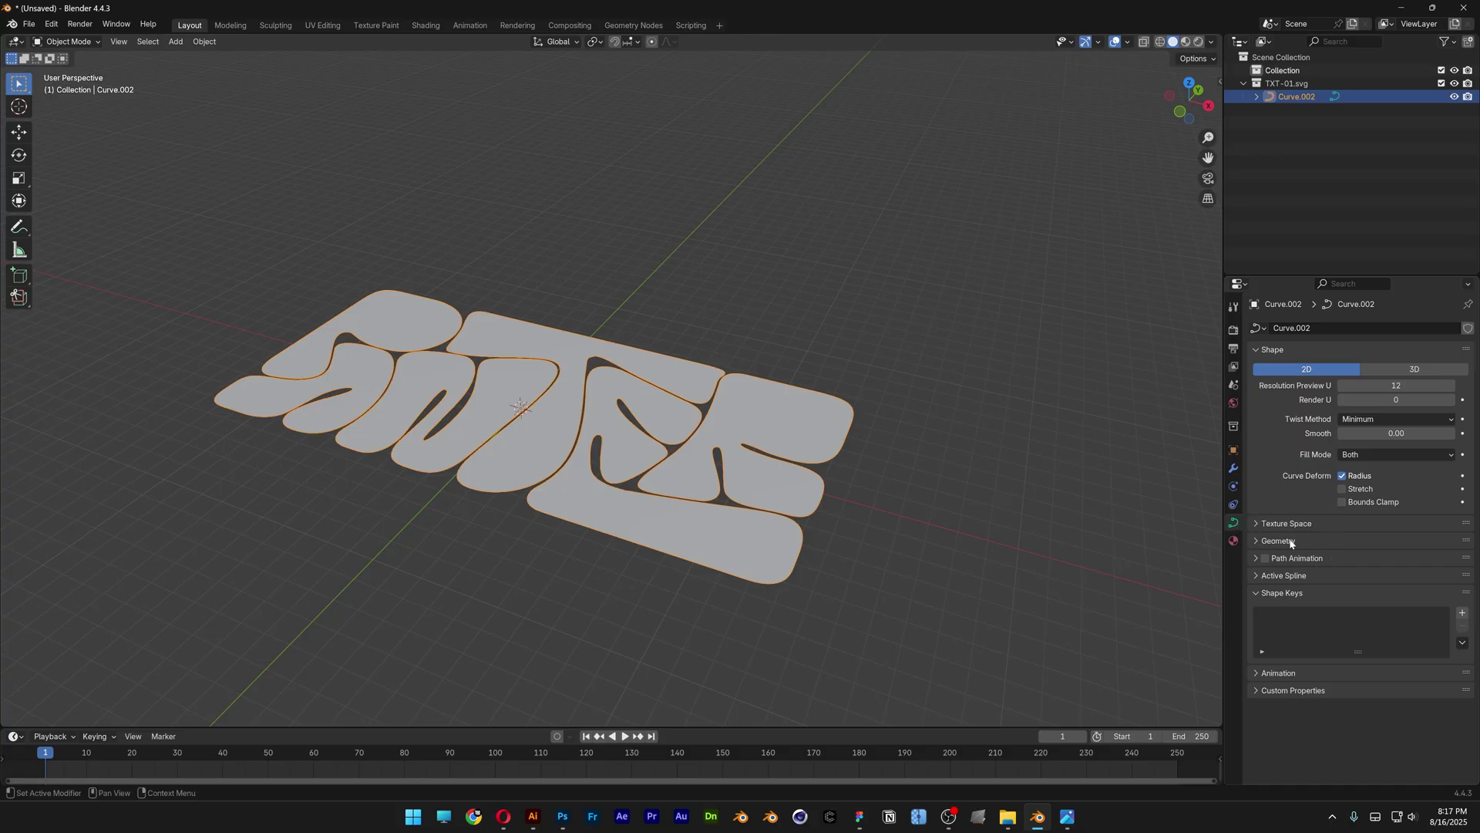
pyautogui.click(1292, 542)
pyautogui.scroll(-3, 1301, 562)
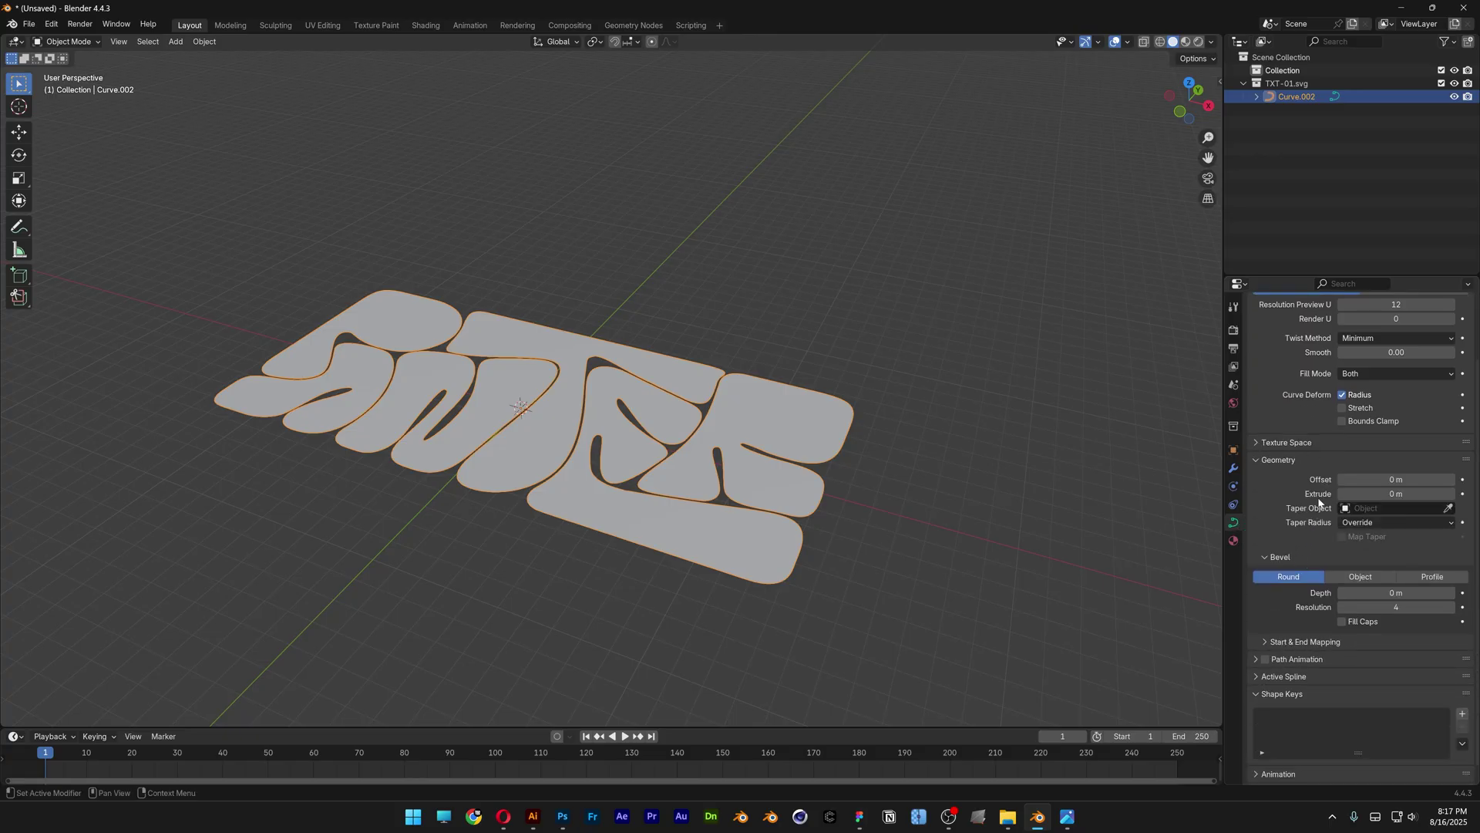
pyautogui.moveTo(1381, 493)
pyautogui.mouseDown()
pyautogui.moveTo(1427, 494)
pyautogui.moveTo(1395, 493)
pyautogui.mouseUp()
pyautogui.moveTo(763, 363); pyautogui.dragTo(706, 446, button='middle')
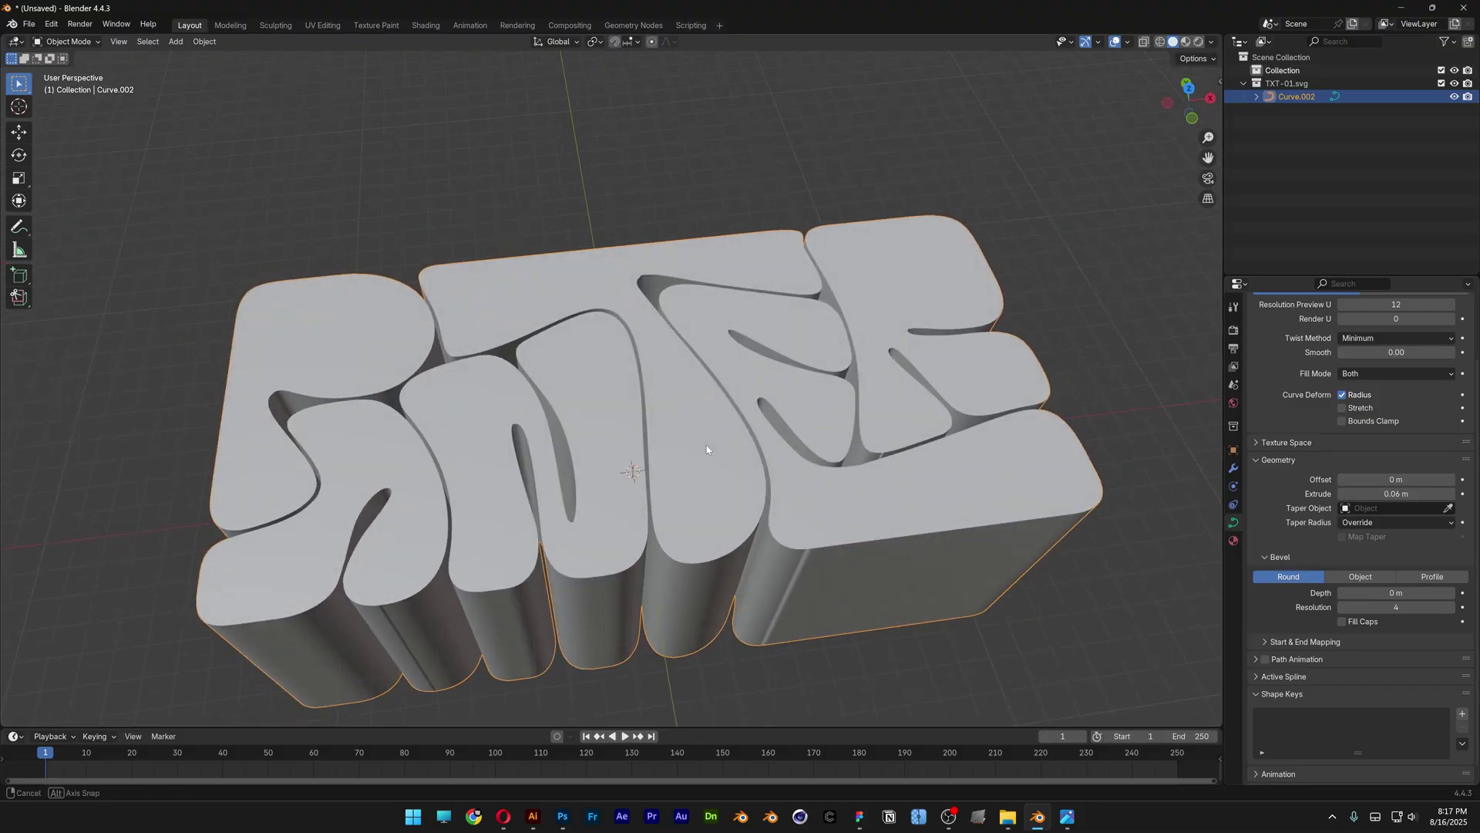
# Step: Convert the extruded lettering curve into a mesh
pyautogui.rightClick(680, 364)
pyautogui.moveTo(682, 367)
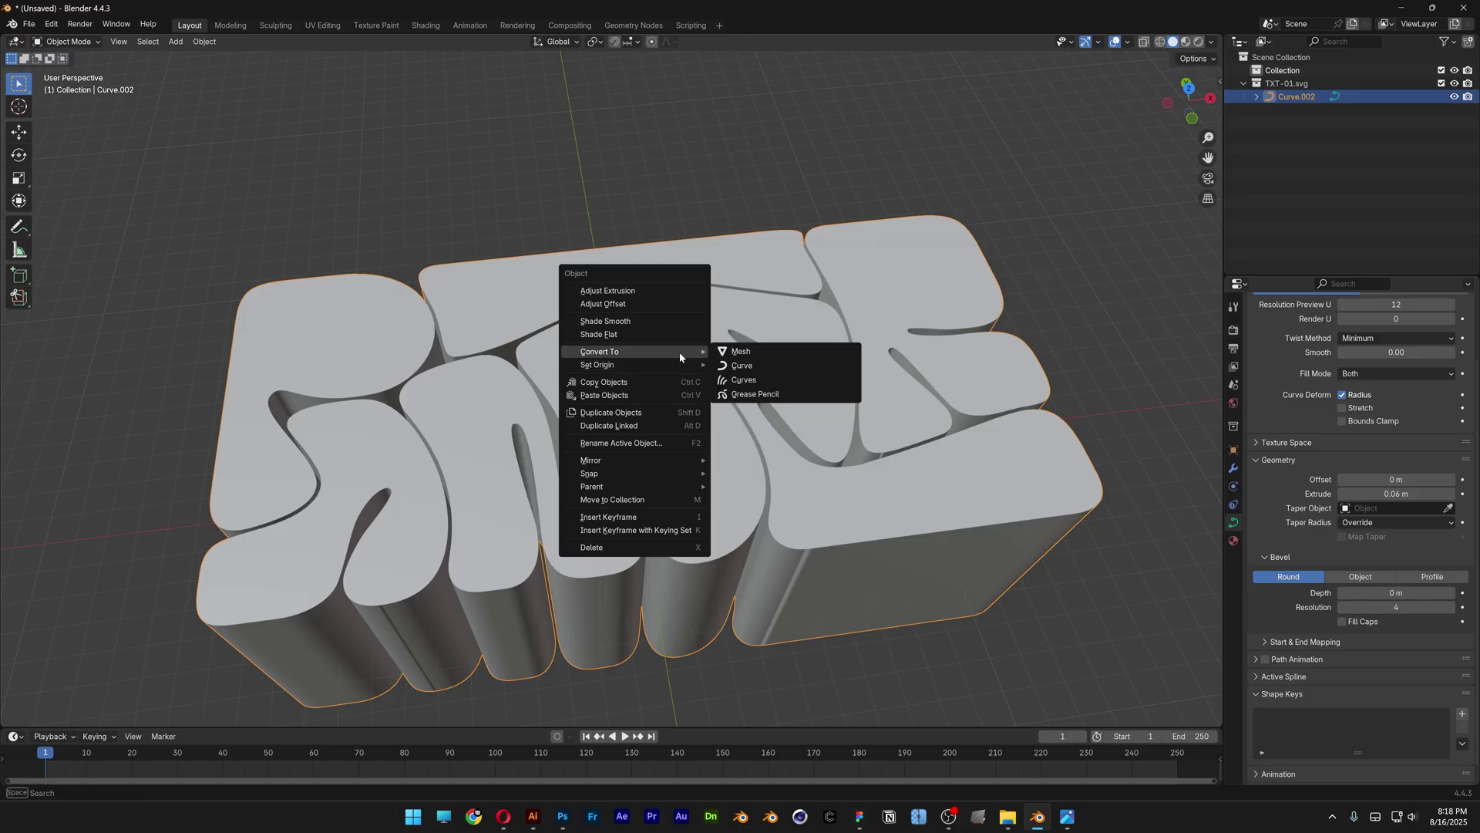
pyautogui.click(759, 354)
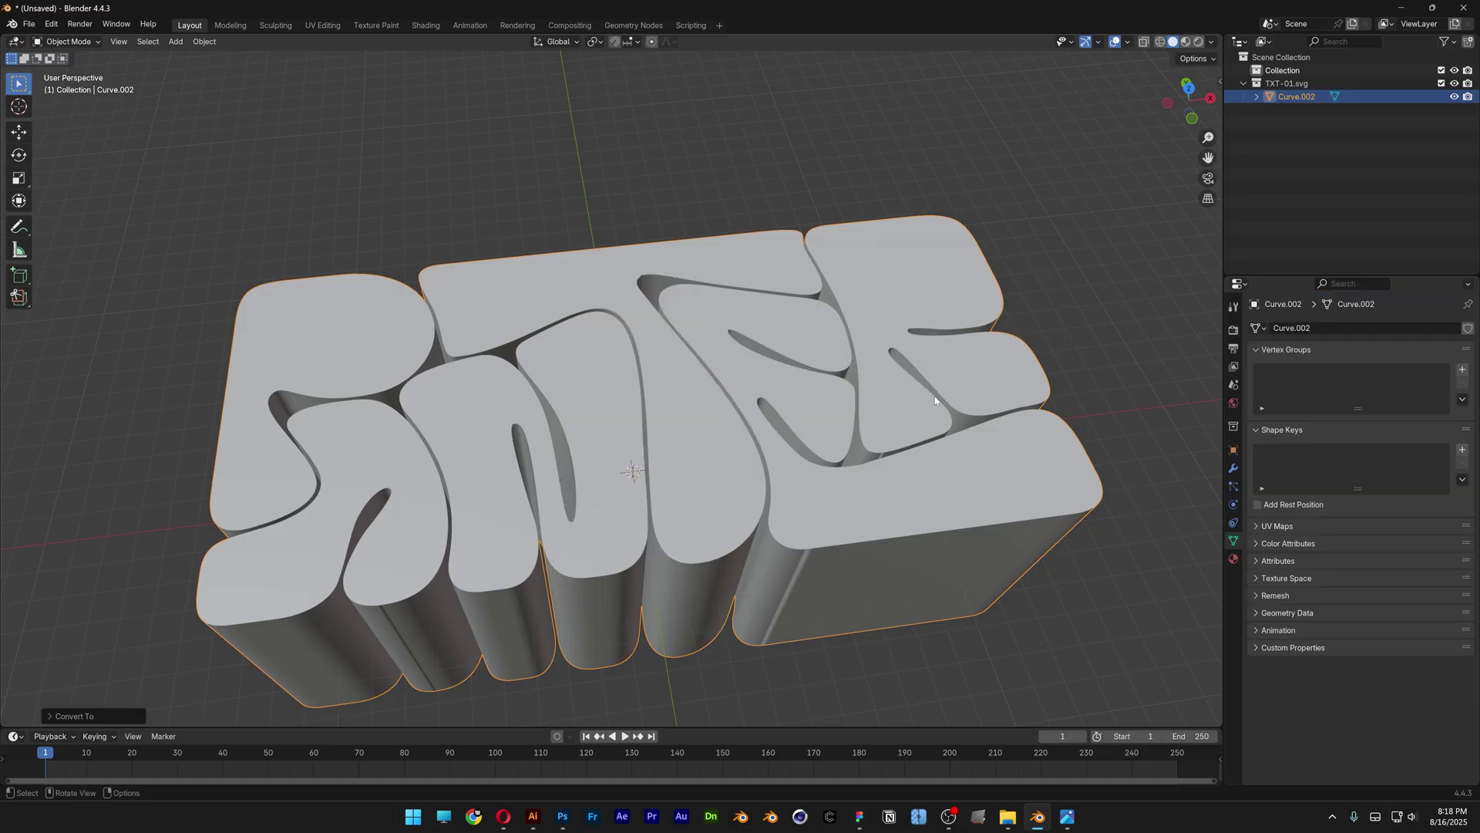
pyautogui.click(1234, 468)
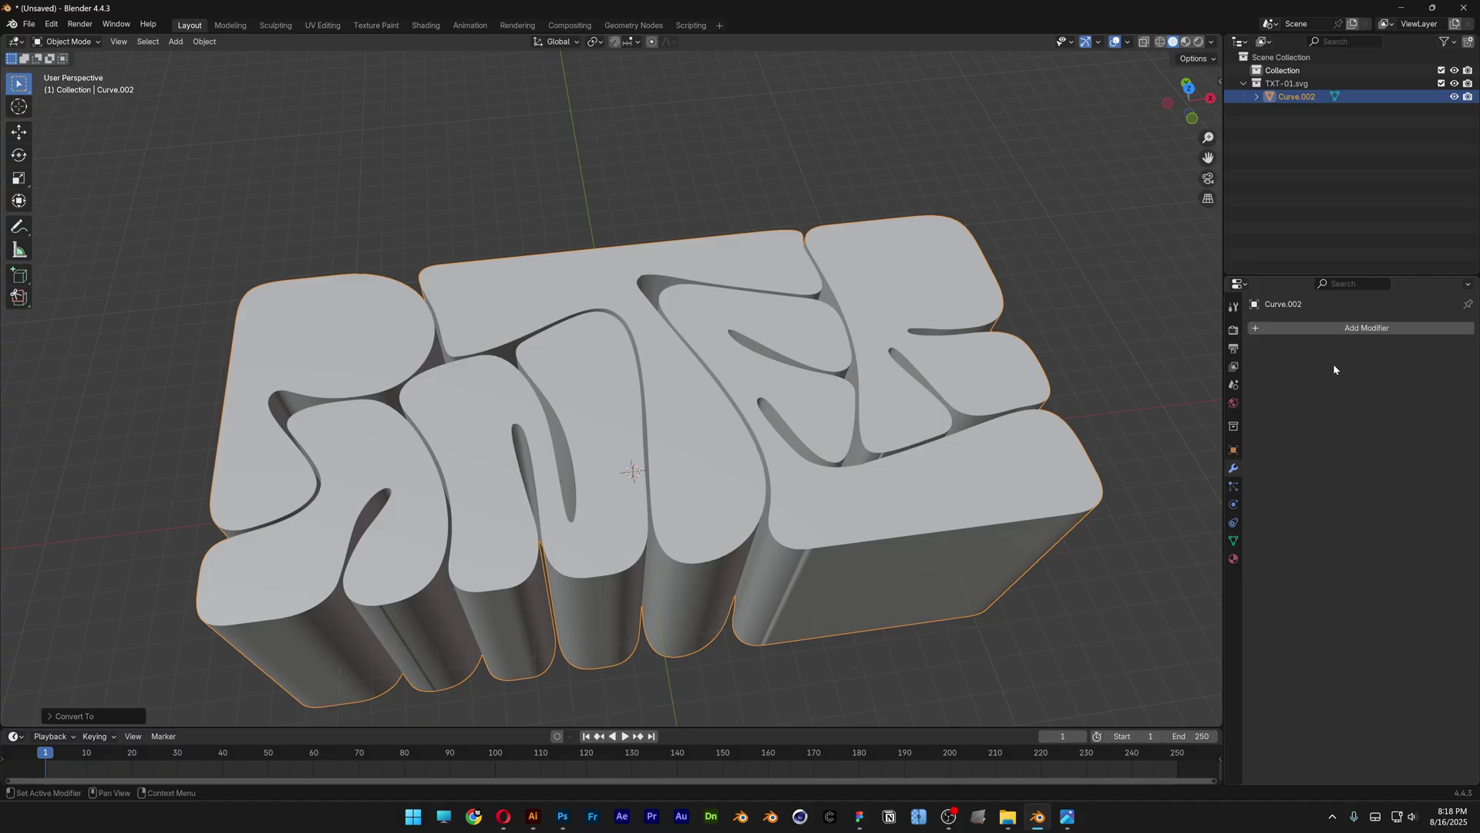
# Step: Add a Smooth Remesh at Octree Depth 9, Remove Disconnected off, Smooth Shading on
pyautogui.click(1366, 327)
pyautogui.write('remes')
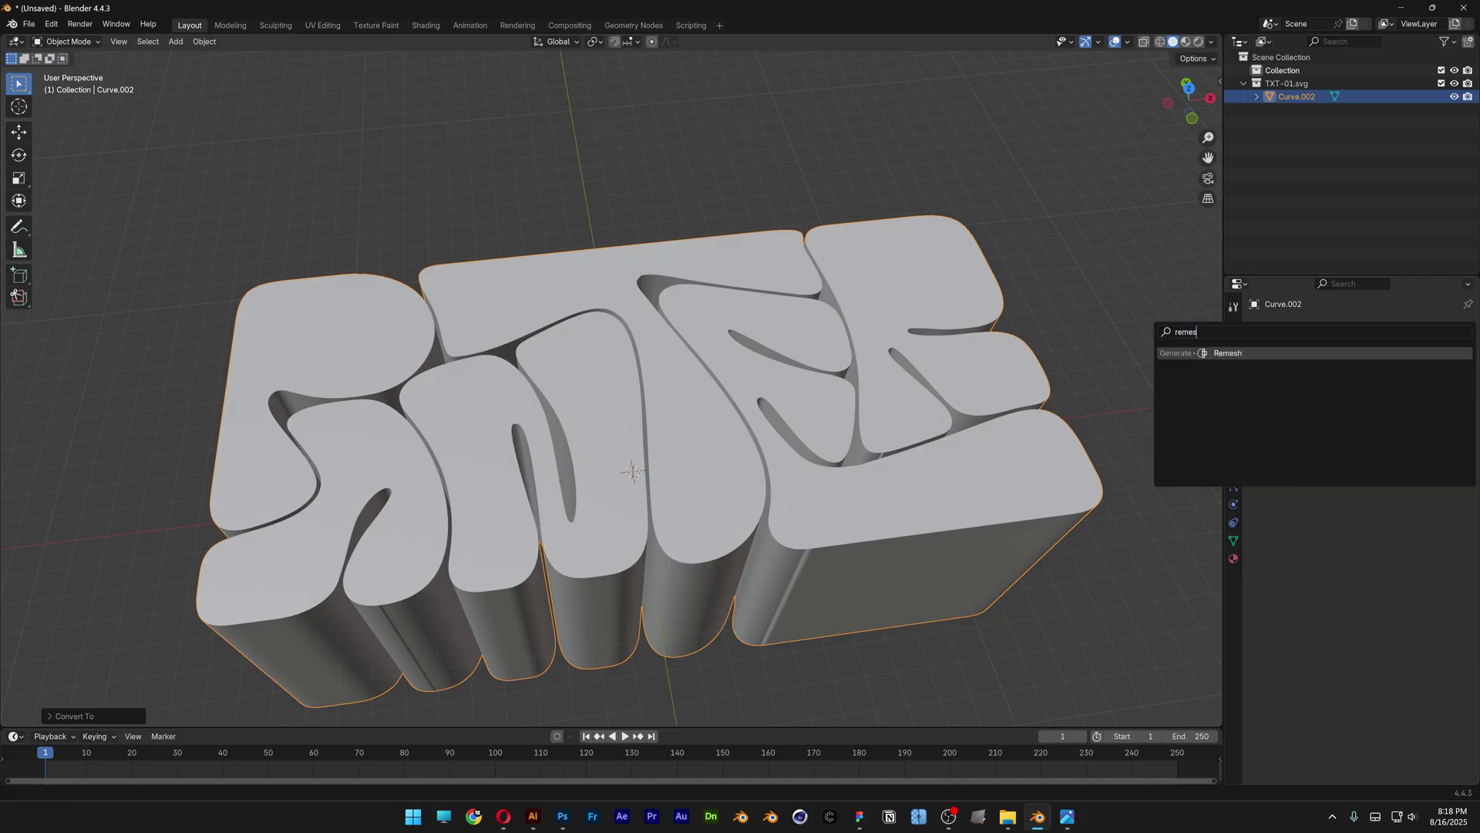
pyautogui.press('Return')
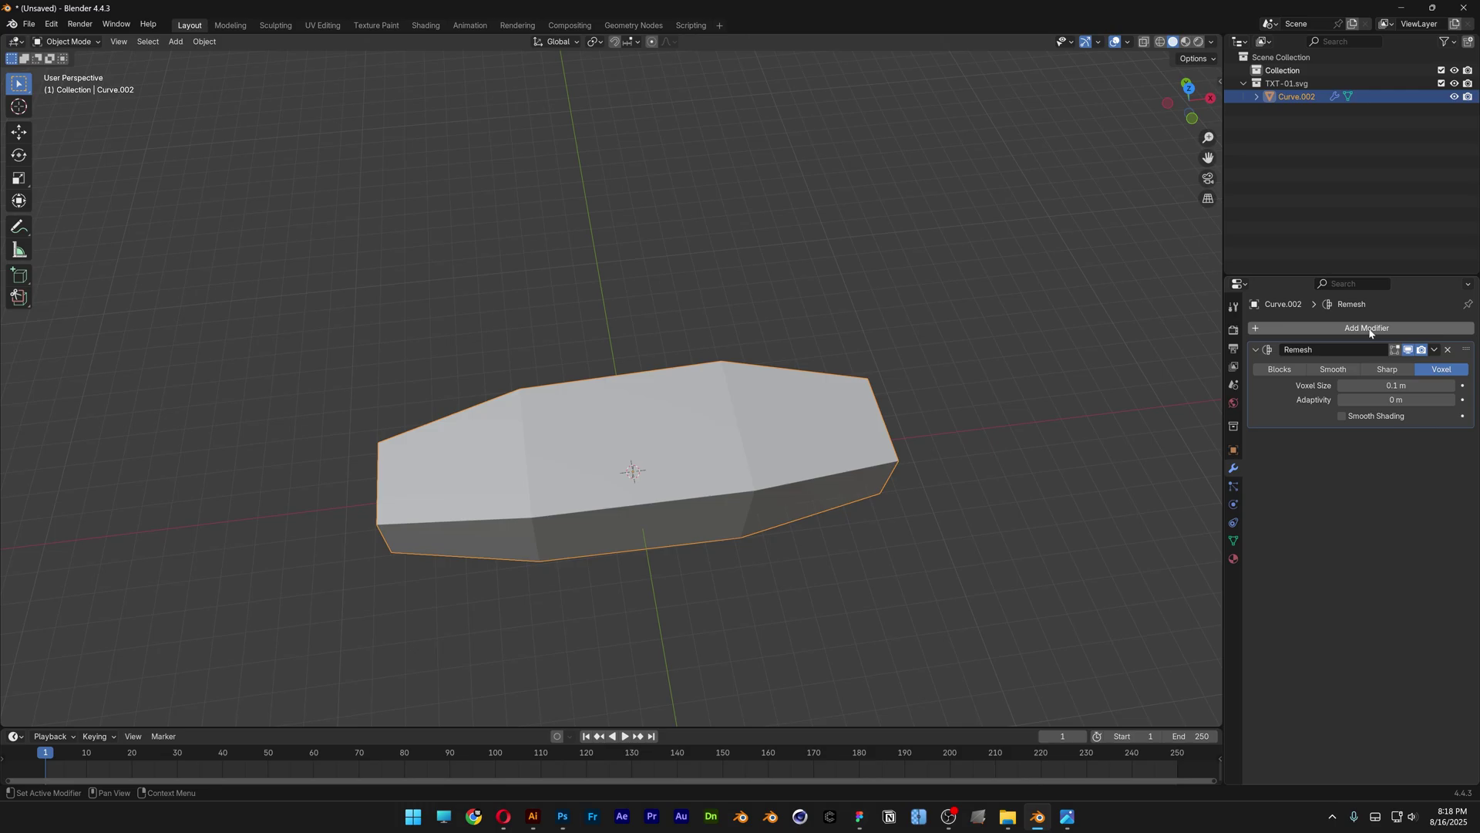
pyautogui.click(1341, 372)
pyautogui.click(1397, 385)
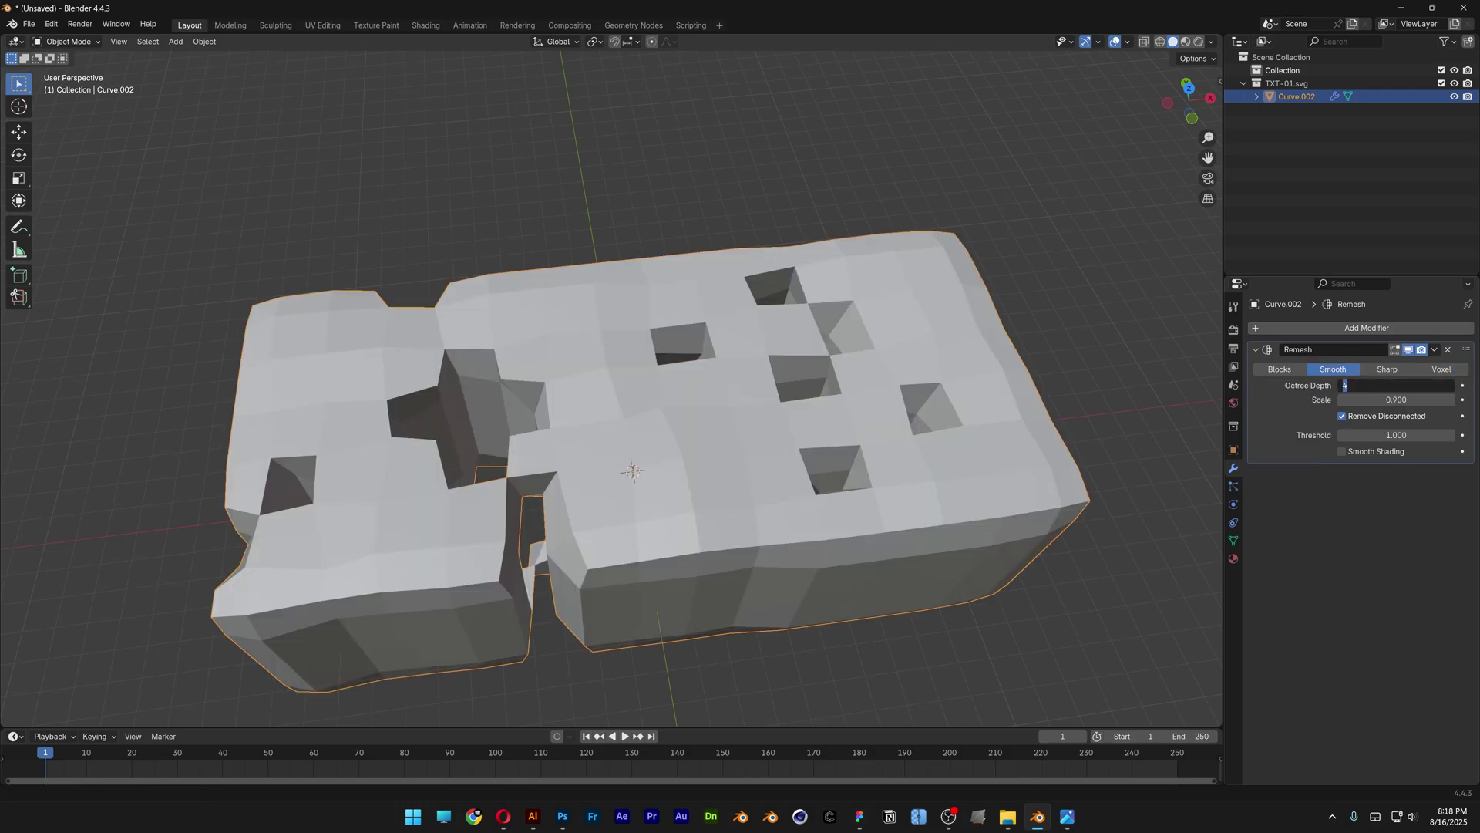
pyautogui.write('9')
pyautogui.press('Return')
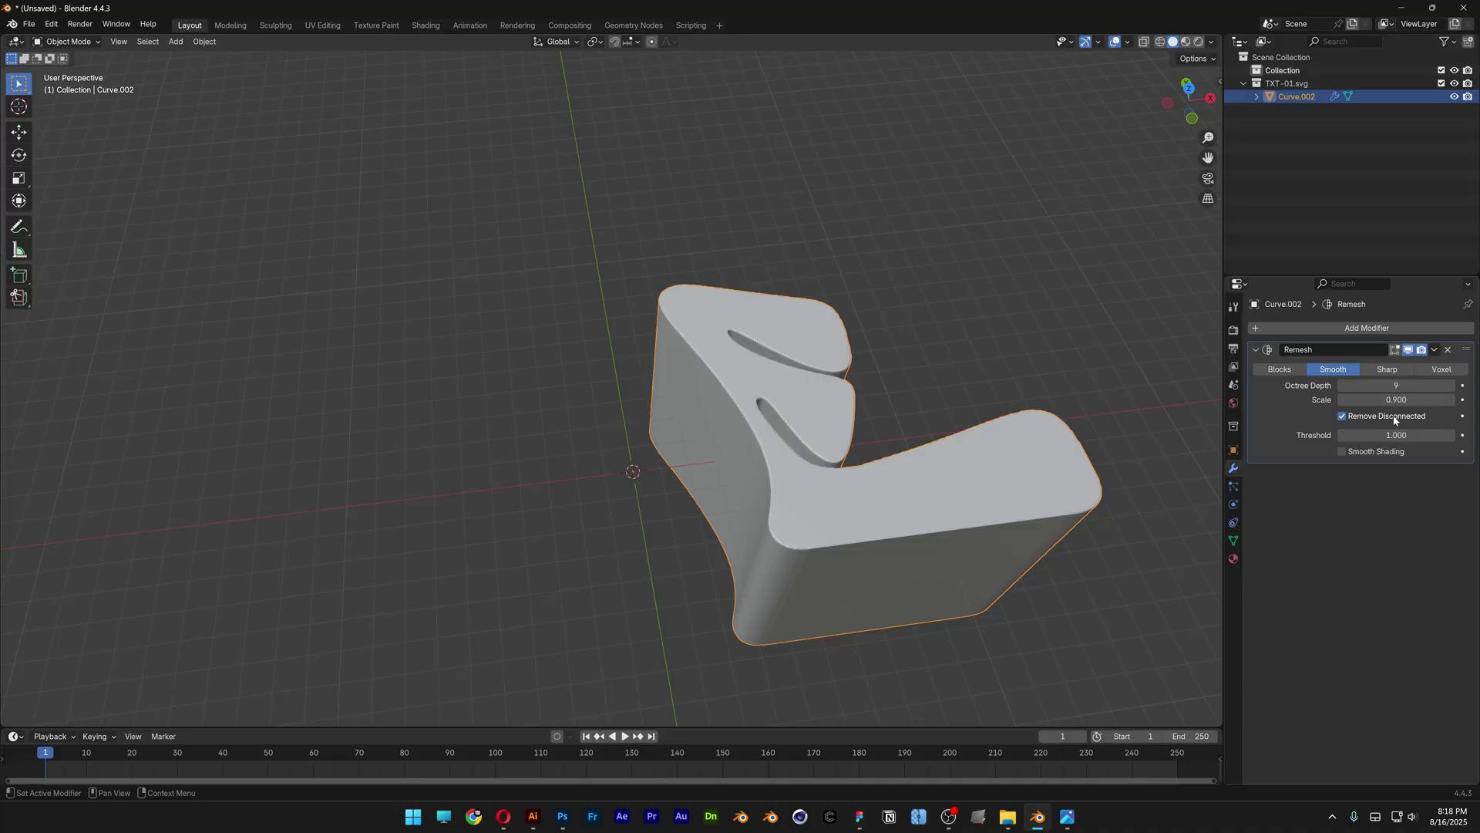
pyautogui.click(1343, 416)
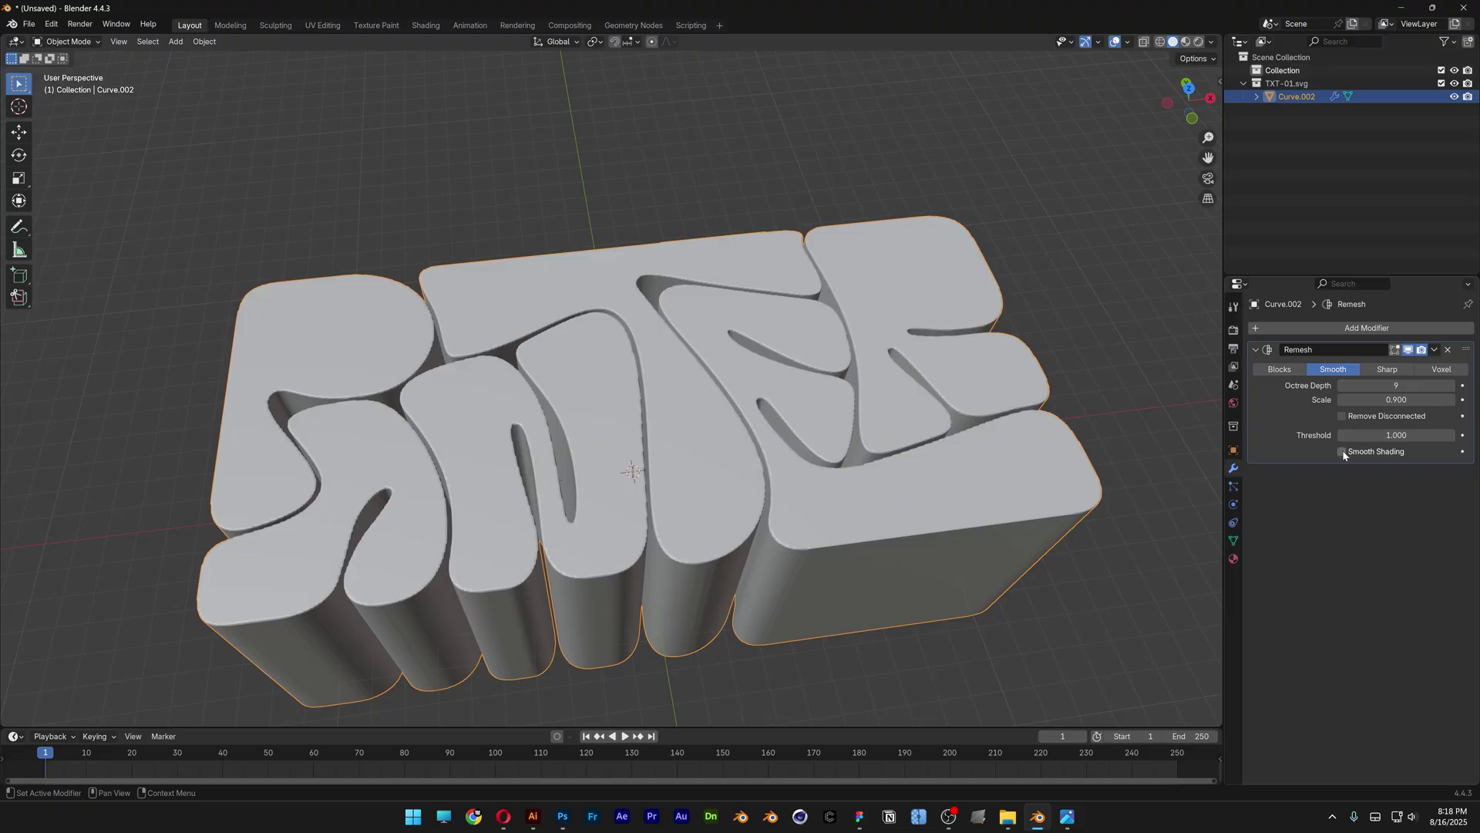
pyautogui.click(1343, 453)
# Step: Apply the Remesh modifier to make it permanent
pyautogui.click(1435, 350)
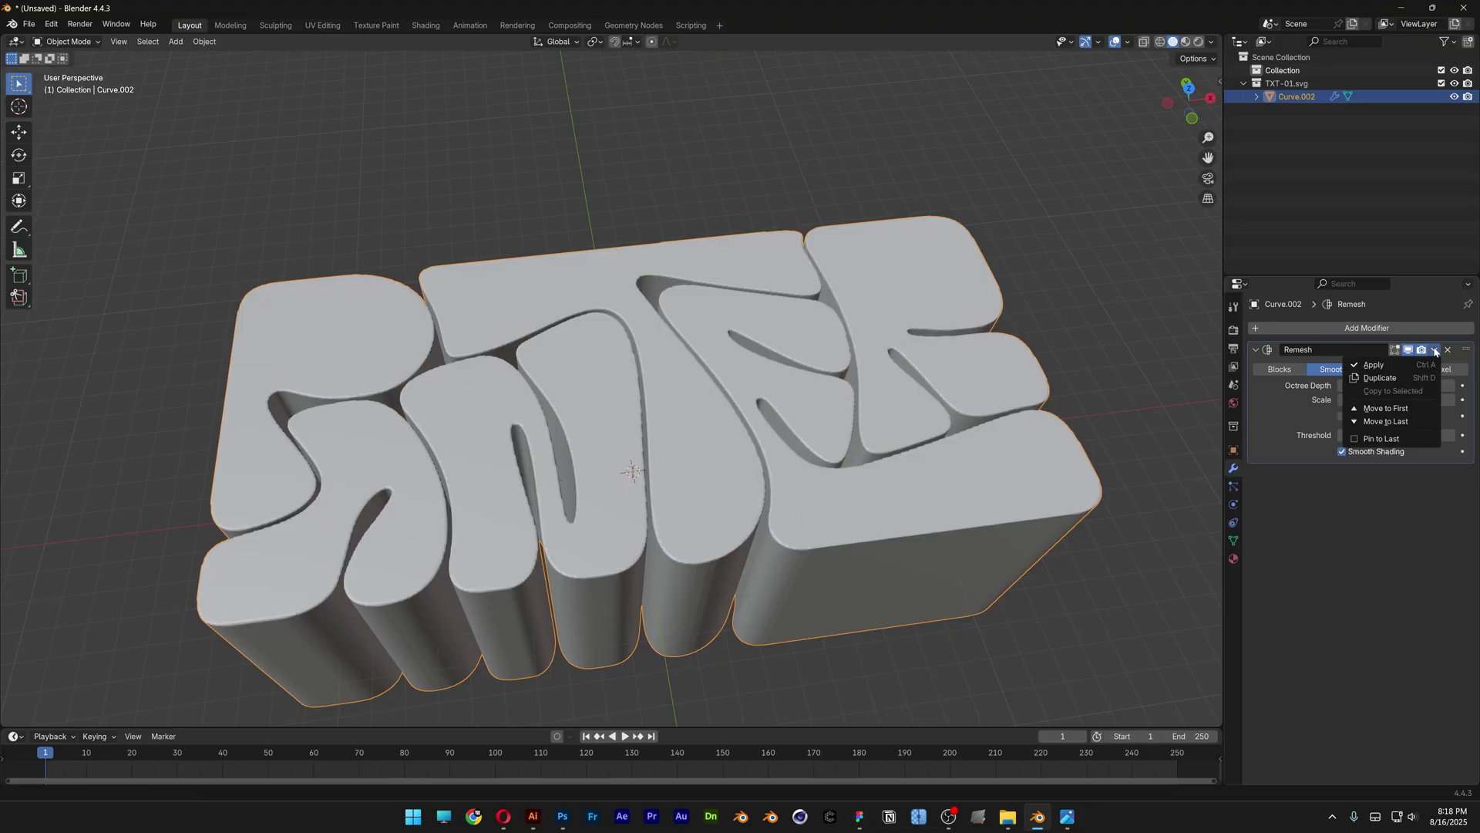
pyautogui.click(1378, 368)
pyautogui.moveTo(763, 478); pyautogui.dragTo(774, 405, button='middle')
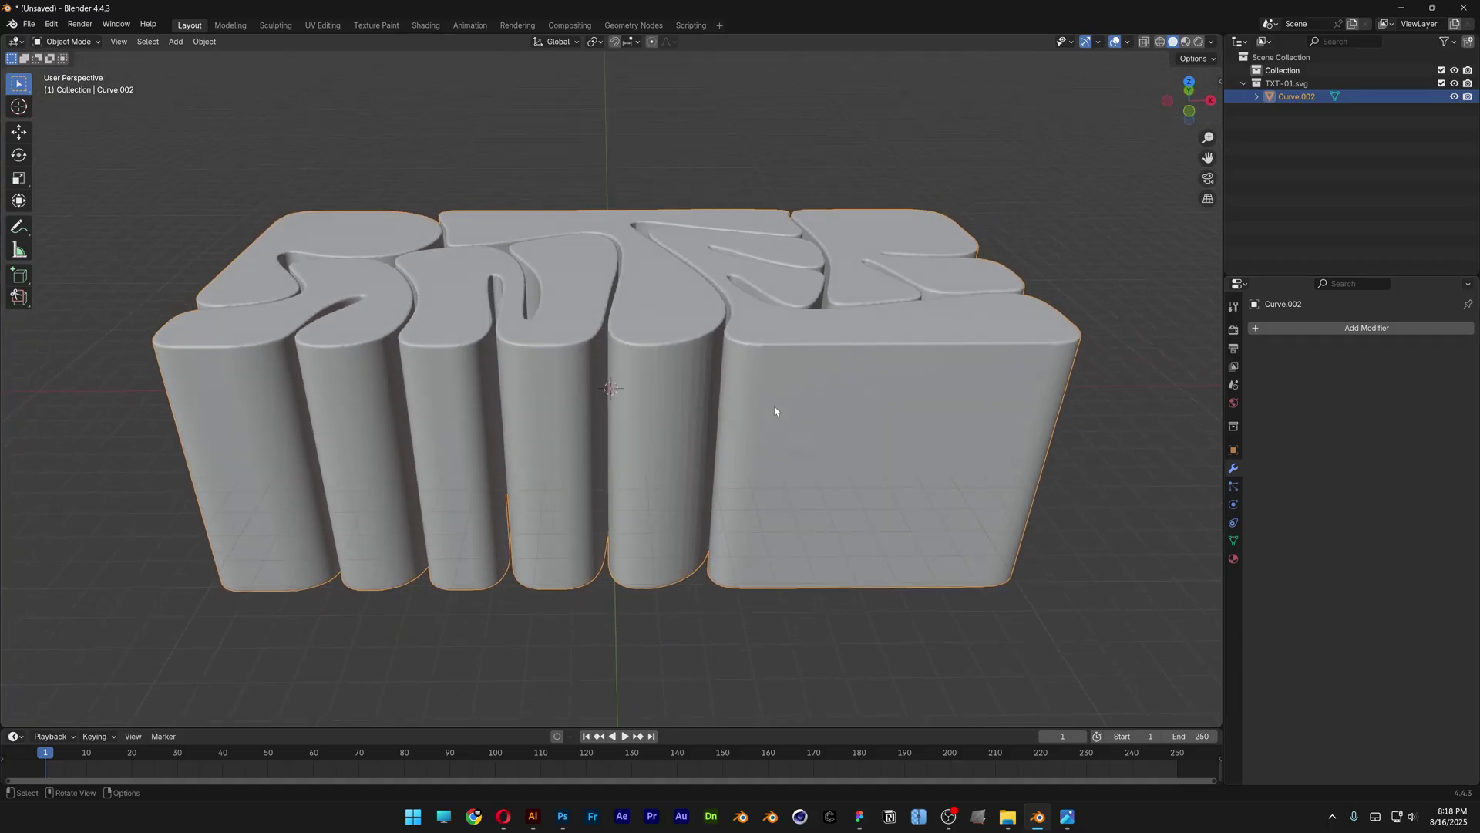
# Step: Lift the remeshed lettering 11.72 m straight up along Z
pyautogui.scroll(-4, 774, 405)
pyautogui.scroll(-2, 776, 415)
pyautogui.hotkey('shift', 'space')
pyautogui.press('g')
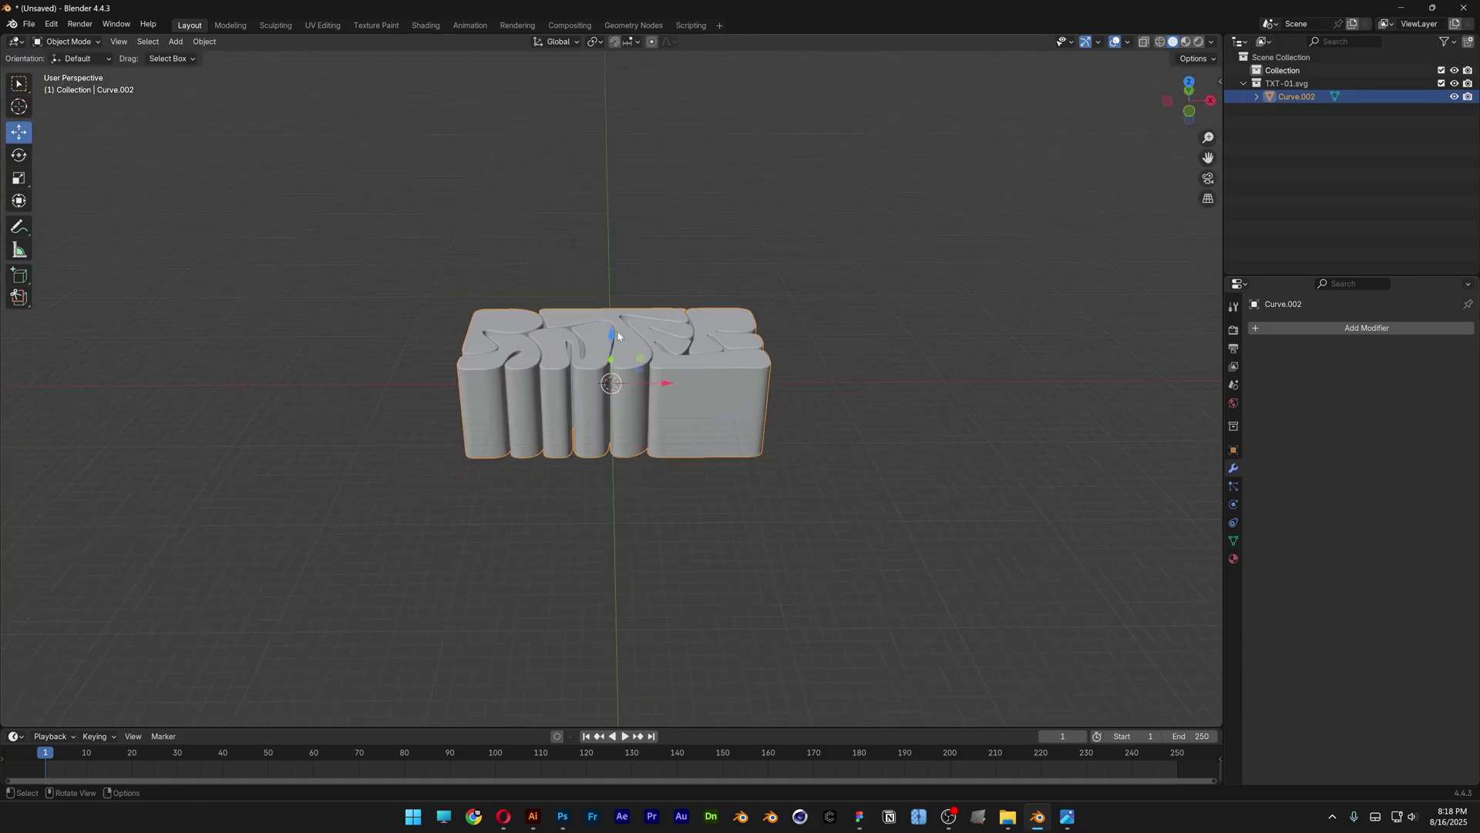
pyautogui.moveTo(619, 336); pyautogui.dragTo(621, 337, button='middle')
pyautogui.moveTo(621, 337); pyautogui.dragTo(692, 410)
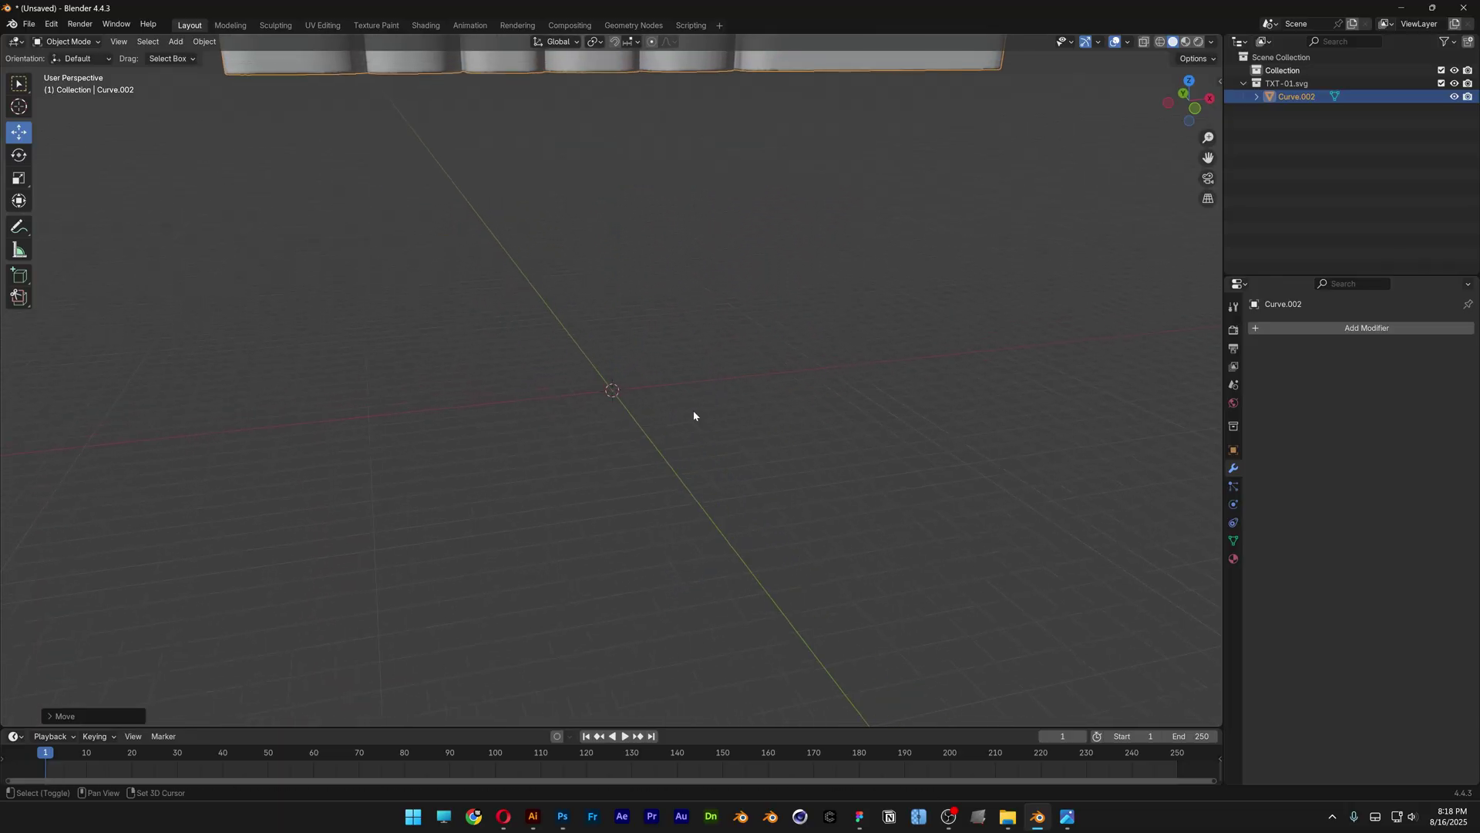
pyautogui.hotkey('shift', 'a')
# Step: Add a plane at the origin and set its scale to X 1.920, Y 1.080
pyautogui.moveTo(700, 433)
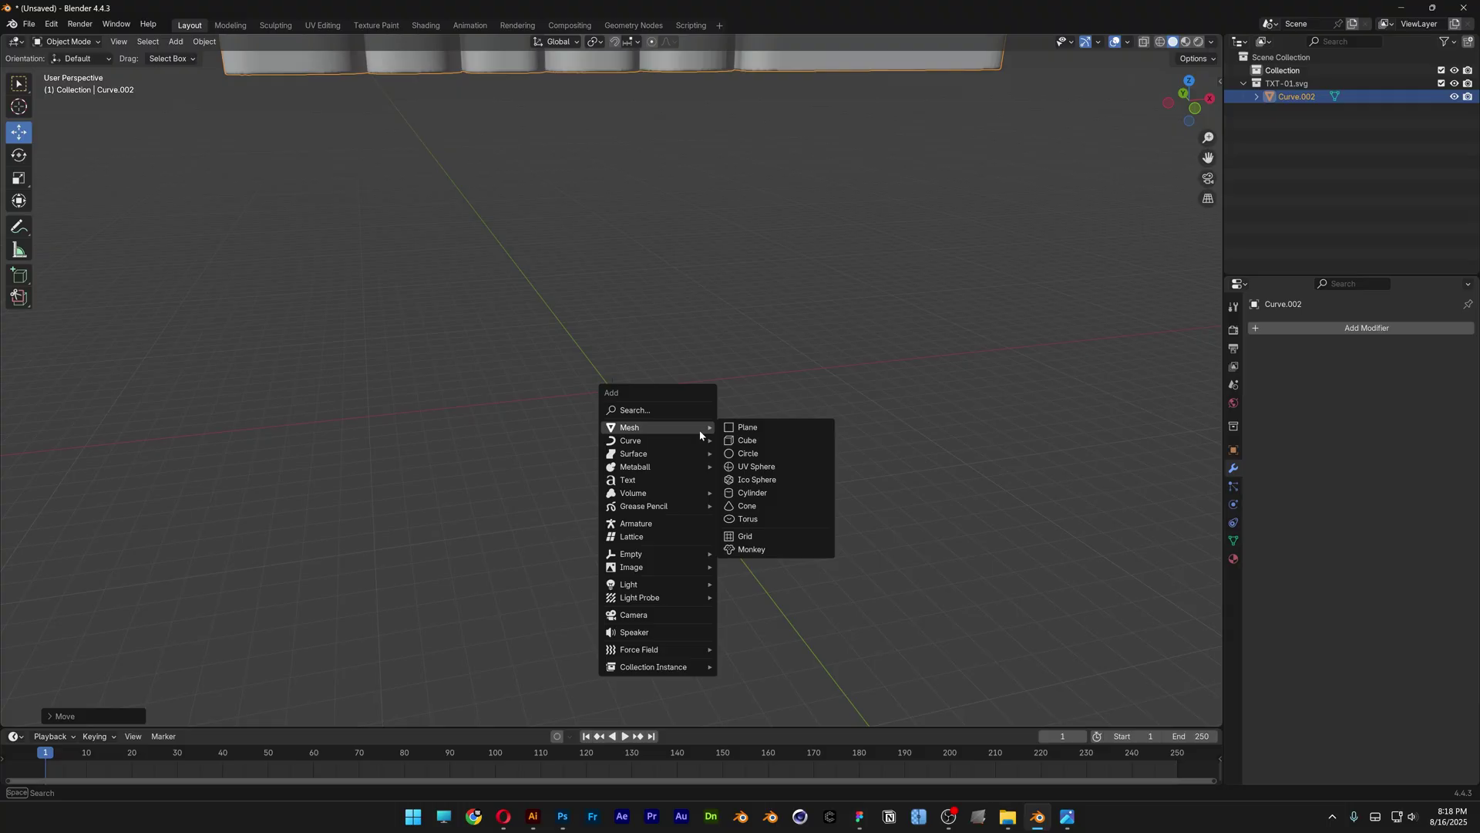
pyautogui.click(780, 427)
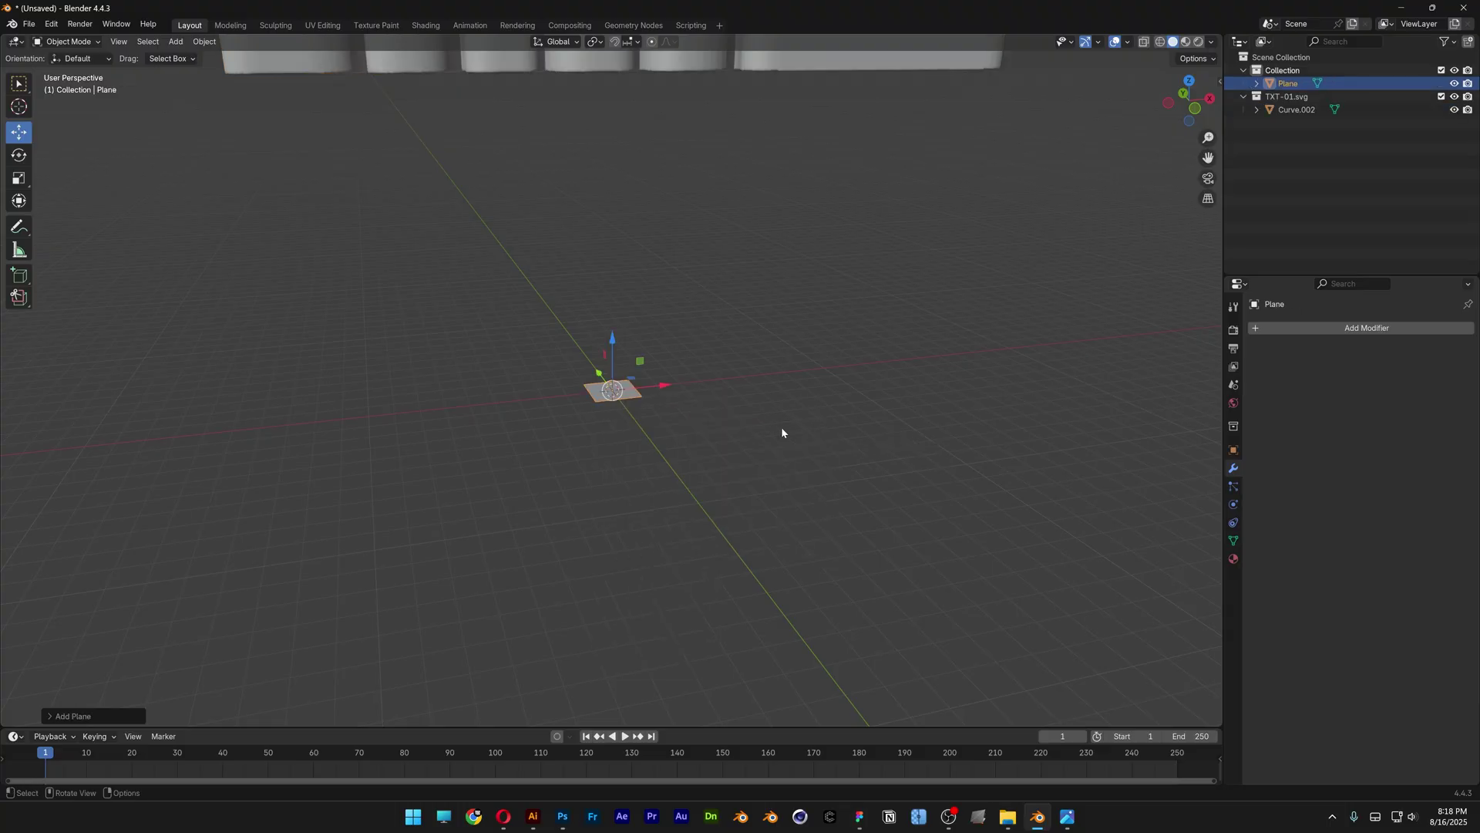
pyautogui.scroll(1, 609, 394)
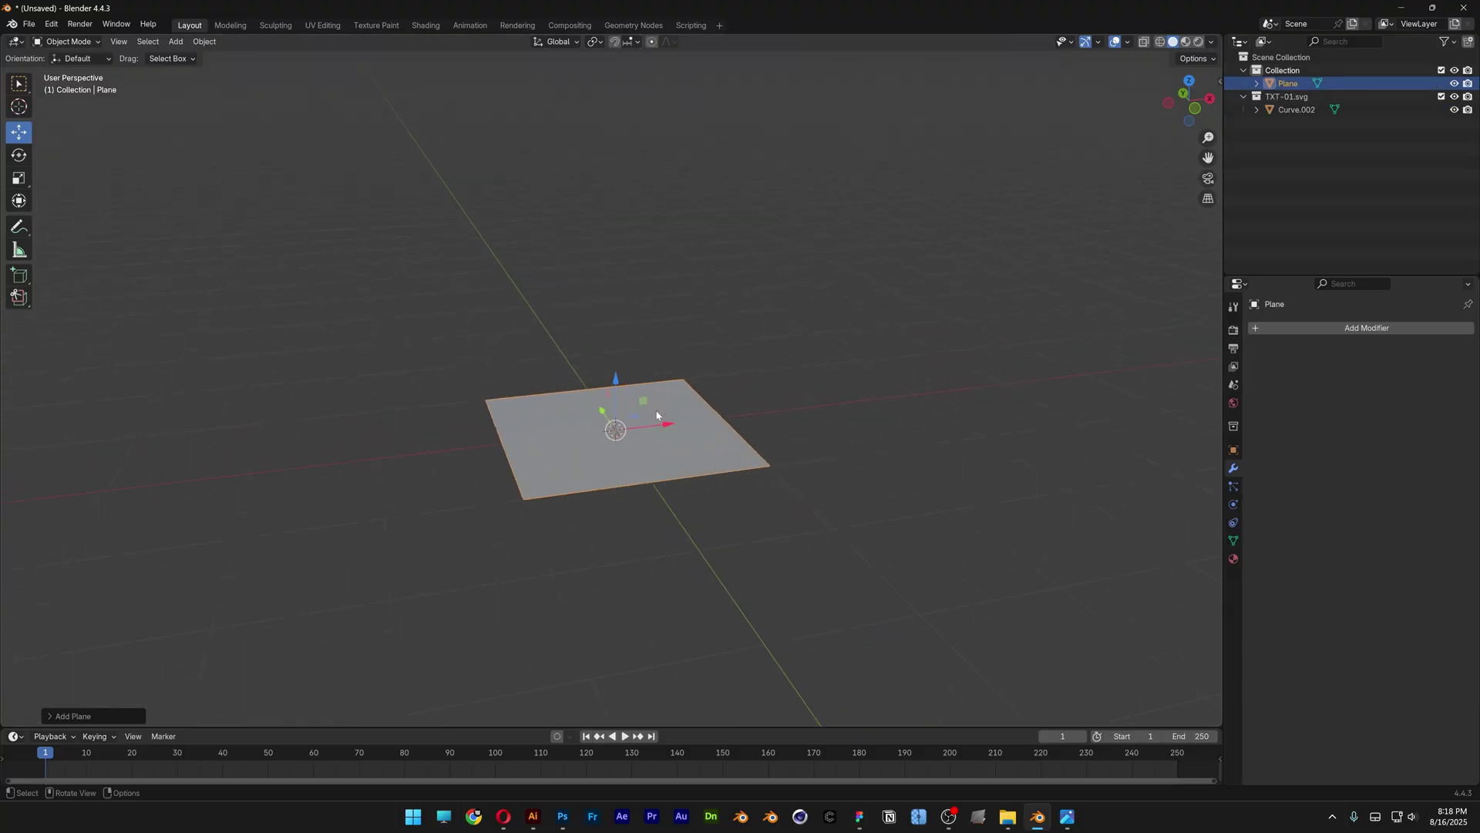
pyautogui.click(1233, 450)
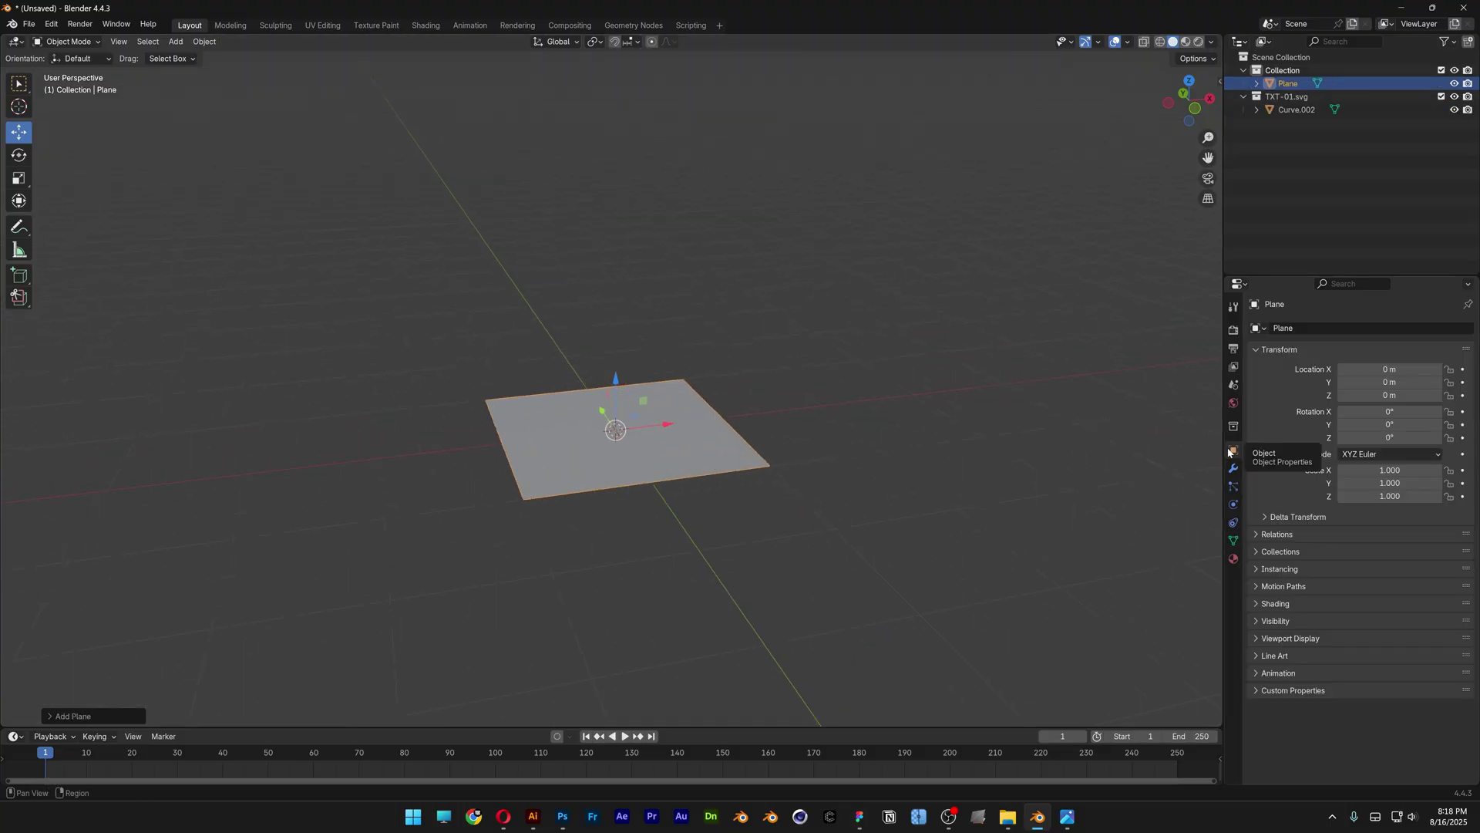
pyautogui.click(1346, 471)
pyautogui.write('1')
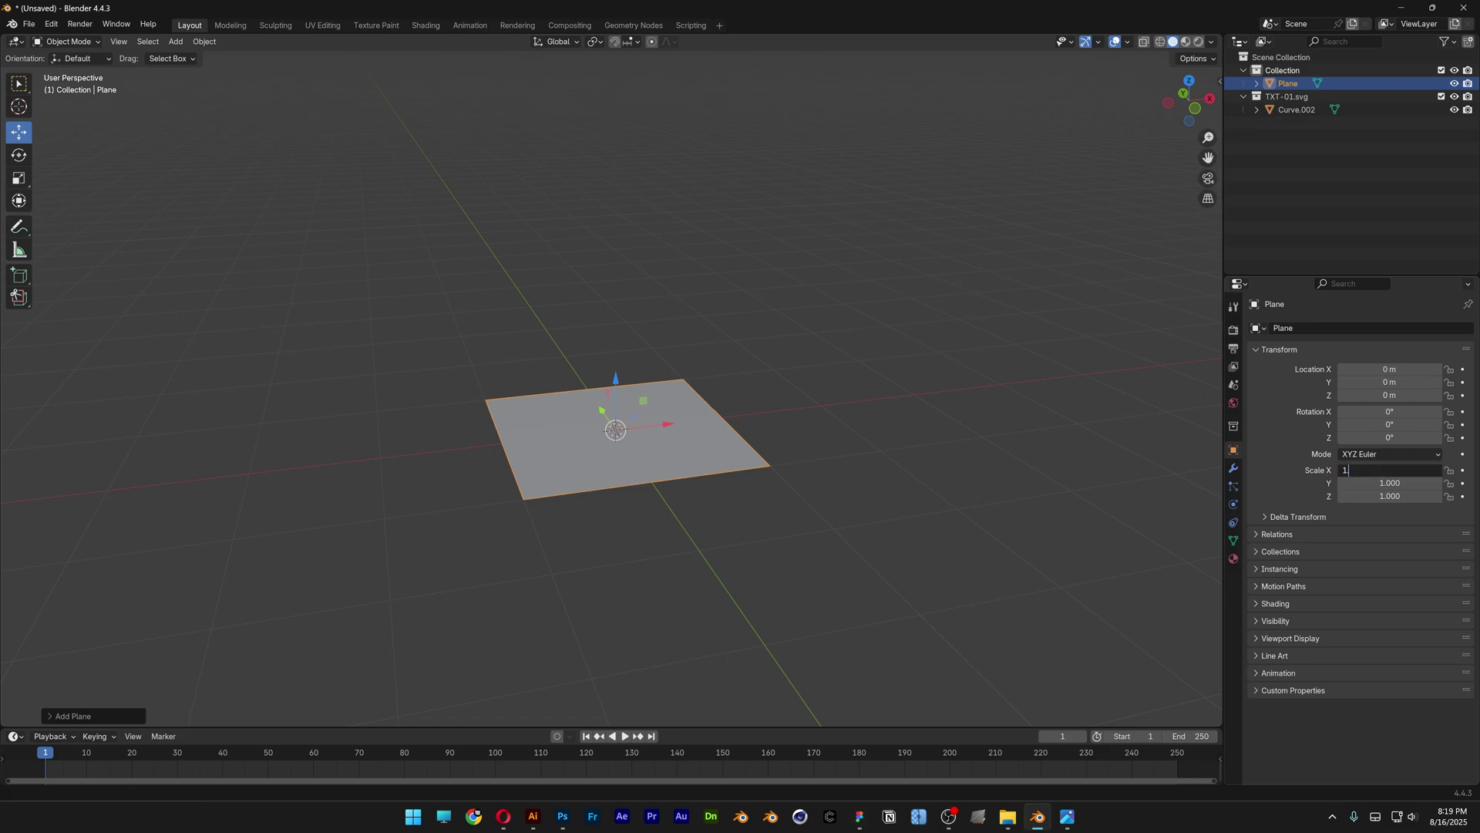
pyautogui.write('.020')
pyautogui.press('Tab')
pyautogui.write('1.0')
pyautogui.press('Return')
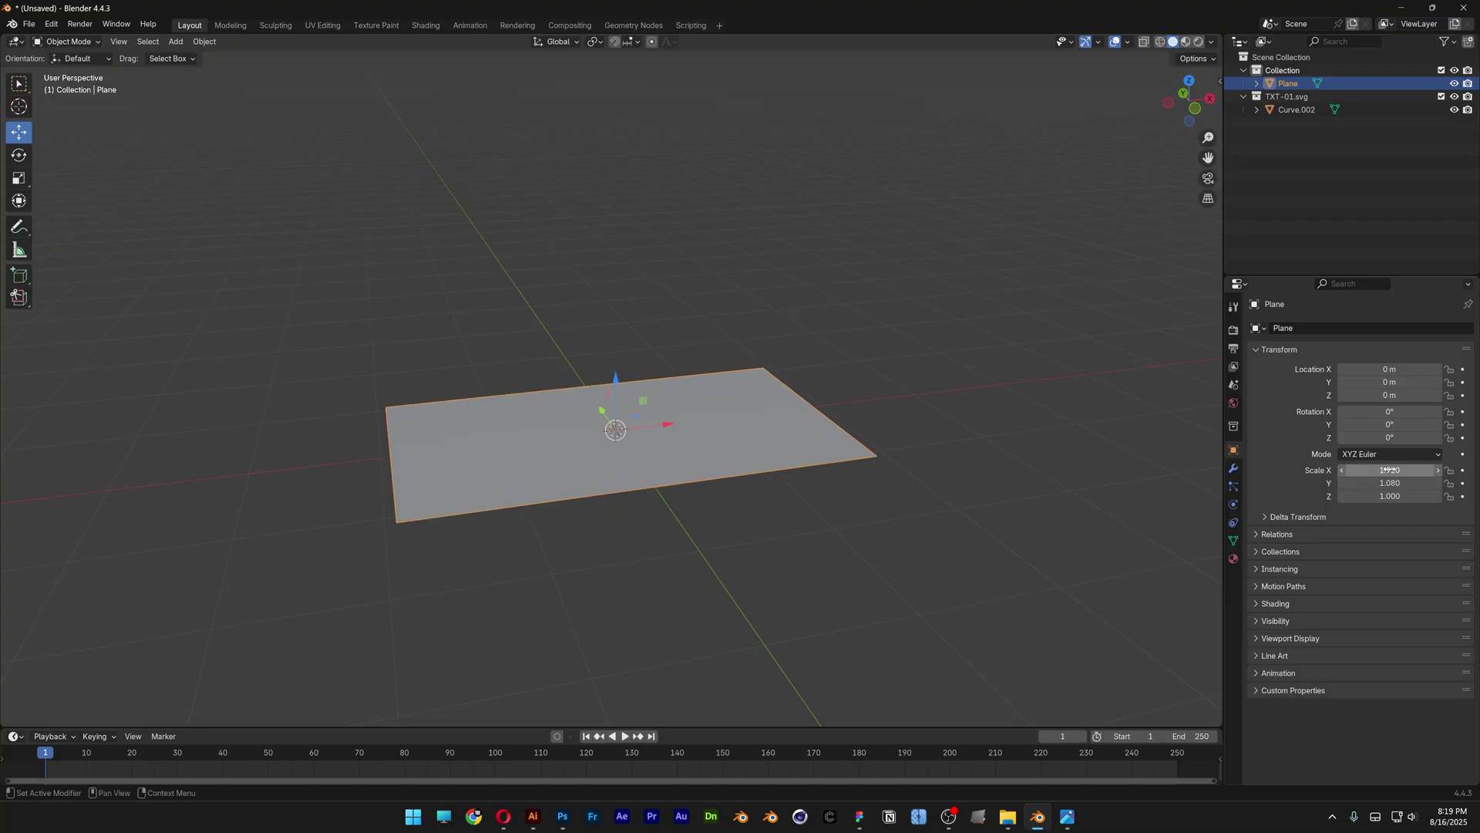
# Step: Scale the plane up uniformly into a broad floor beneath the lettering
pyautogui.scroll(-5, 611, 386)
pyautogui.press('s')
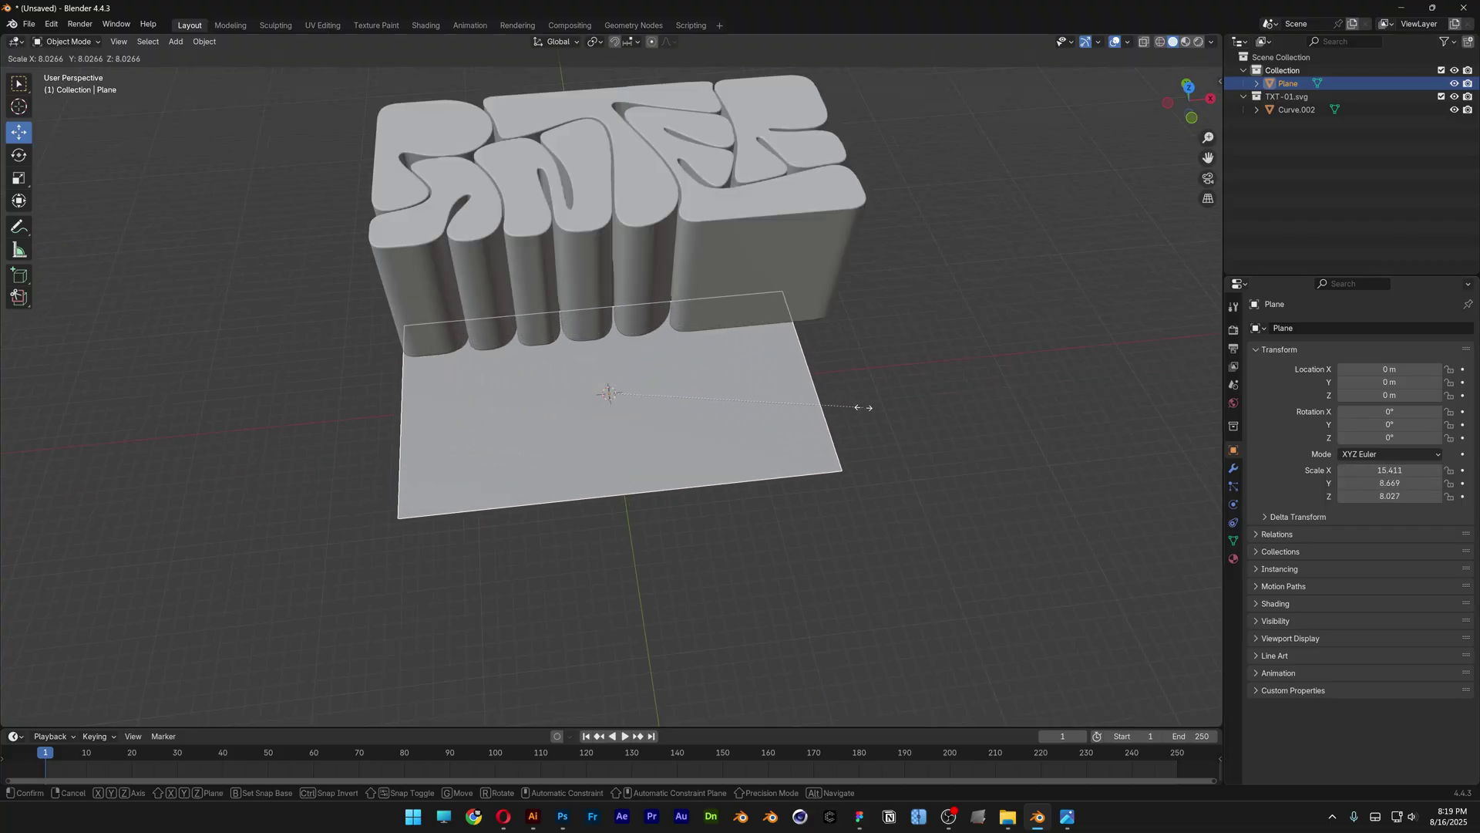
pyautogui.click(864, 407)
pyautogui.click(711, 260)
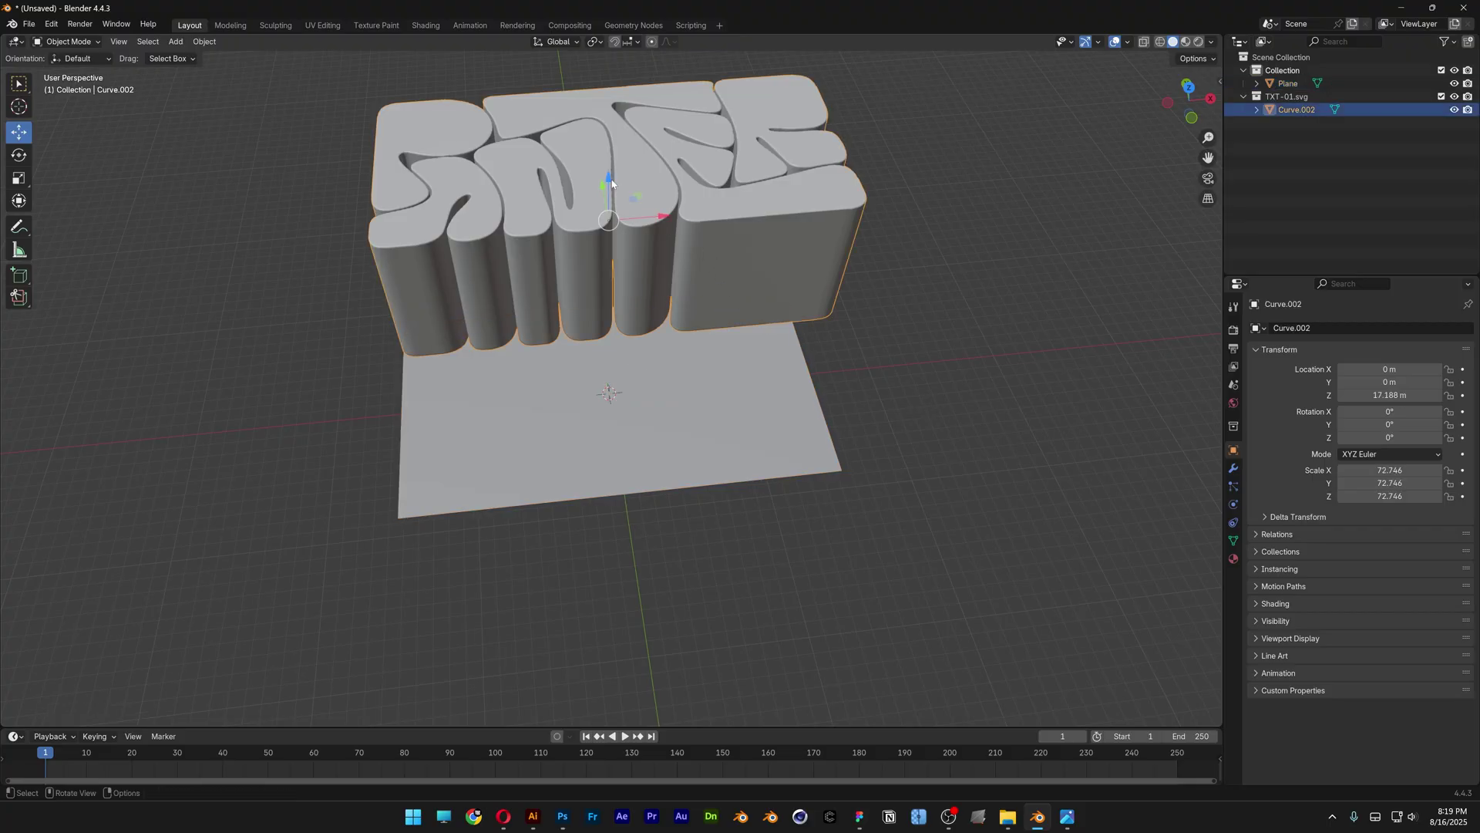
# Step: Shrink the plane slightly and centre it under the lettering in top view
pyautogui.moveTo(612, 182); pyautogui.dragTo(413, 495, button='middle')
pyautogui.click(745, 532)
pyautogui.press('s')
pyautogui.click(713, 505)
pyautogui.click(1190, 90)
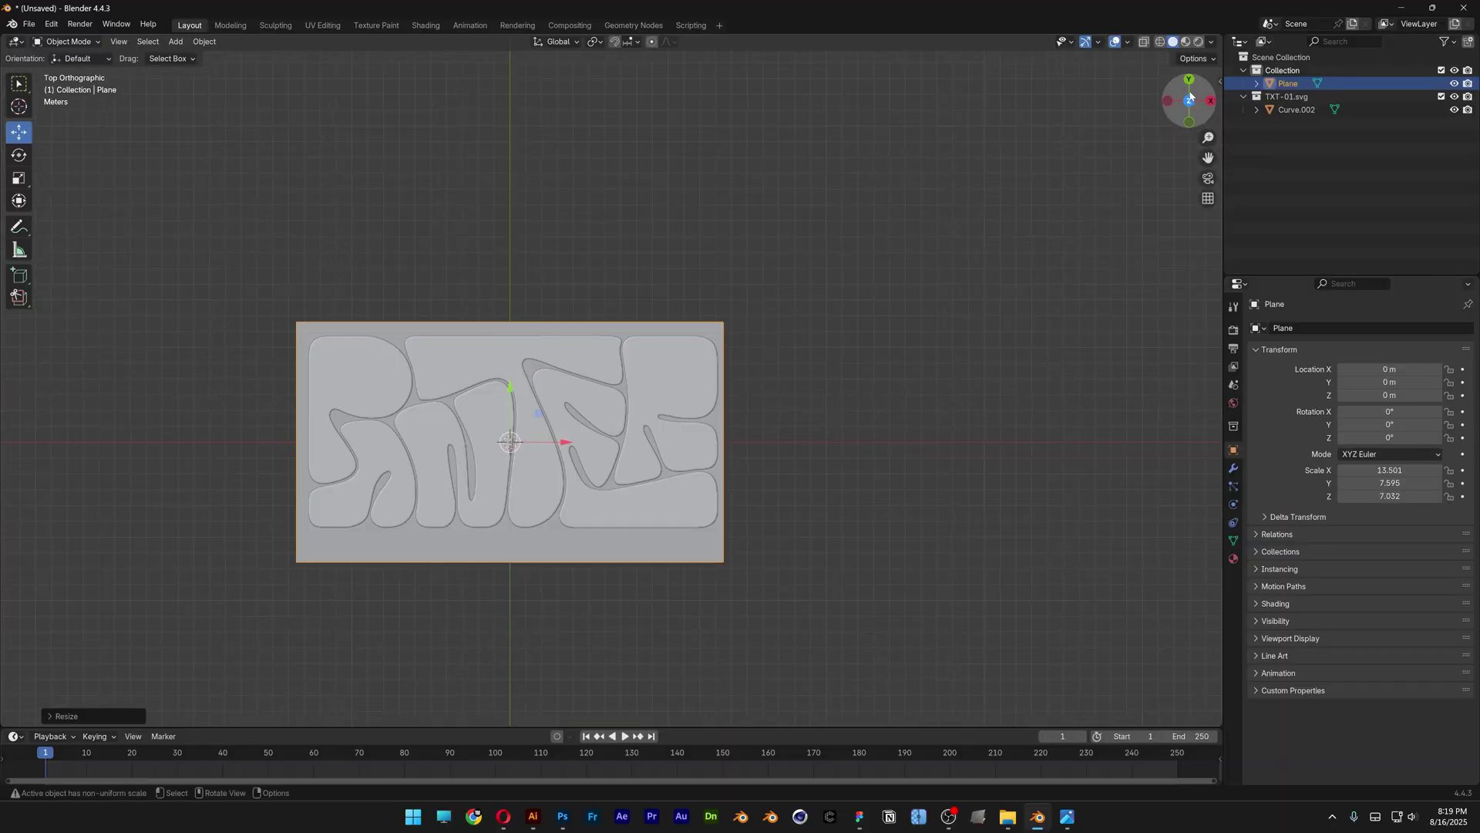
pyautogui.press('KP_Decimal')
pyautogui.moveTo(568, 414); pyautogui.dragTo(678, 405)
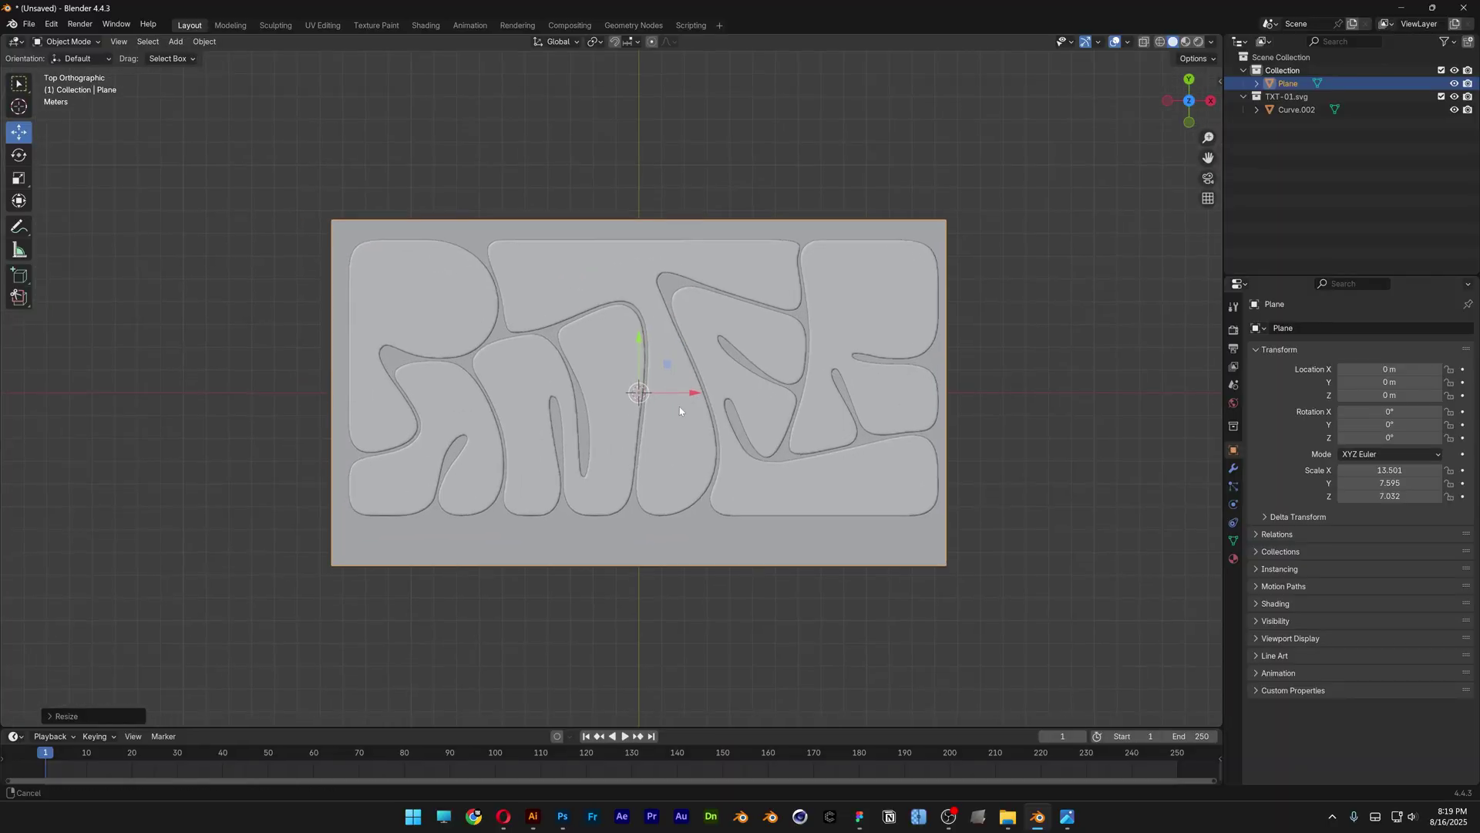
pyautogui.scroll(1, 673, 378)
# Step: Stretch the lettering along Y to 83.920 so it fills the plane
pyautogui.click(635, 246)
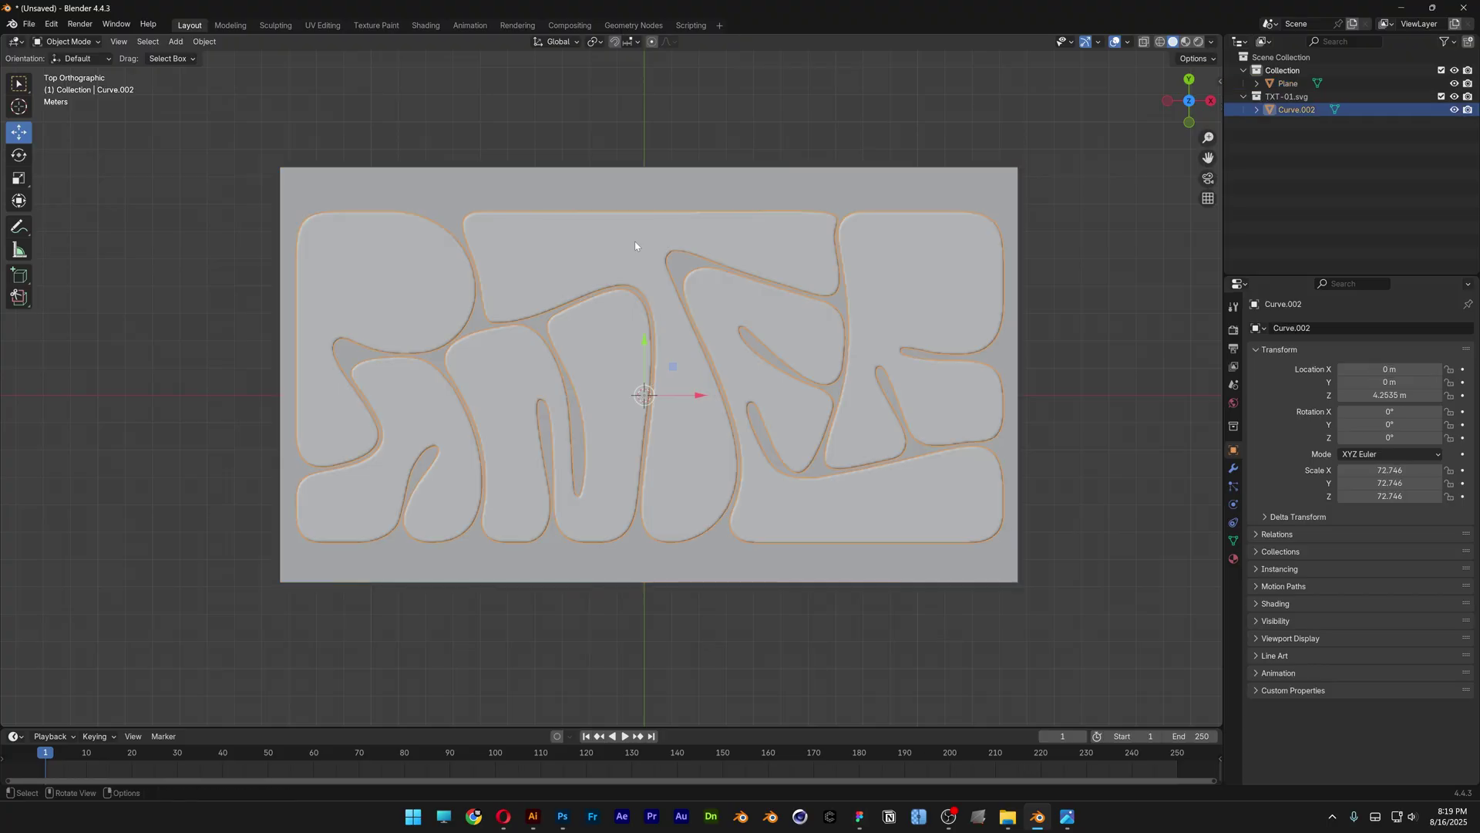
pyautogui.click(21, 179)
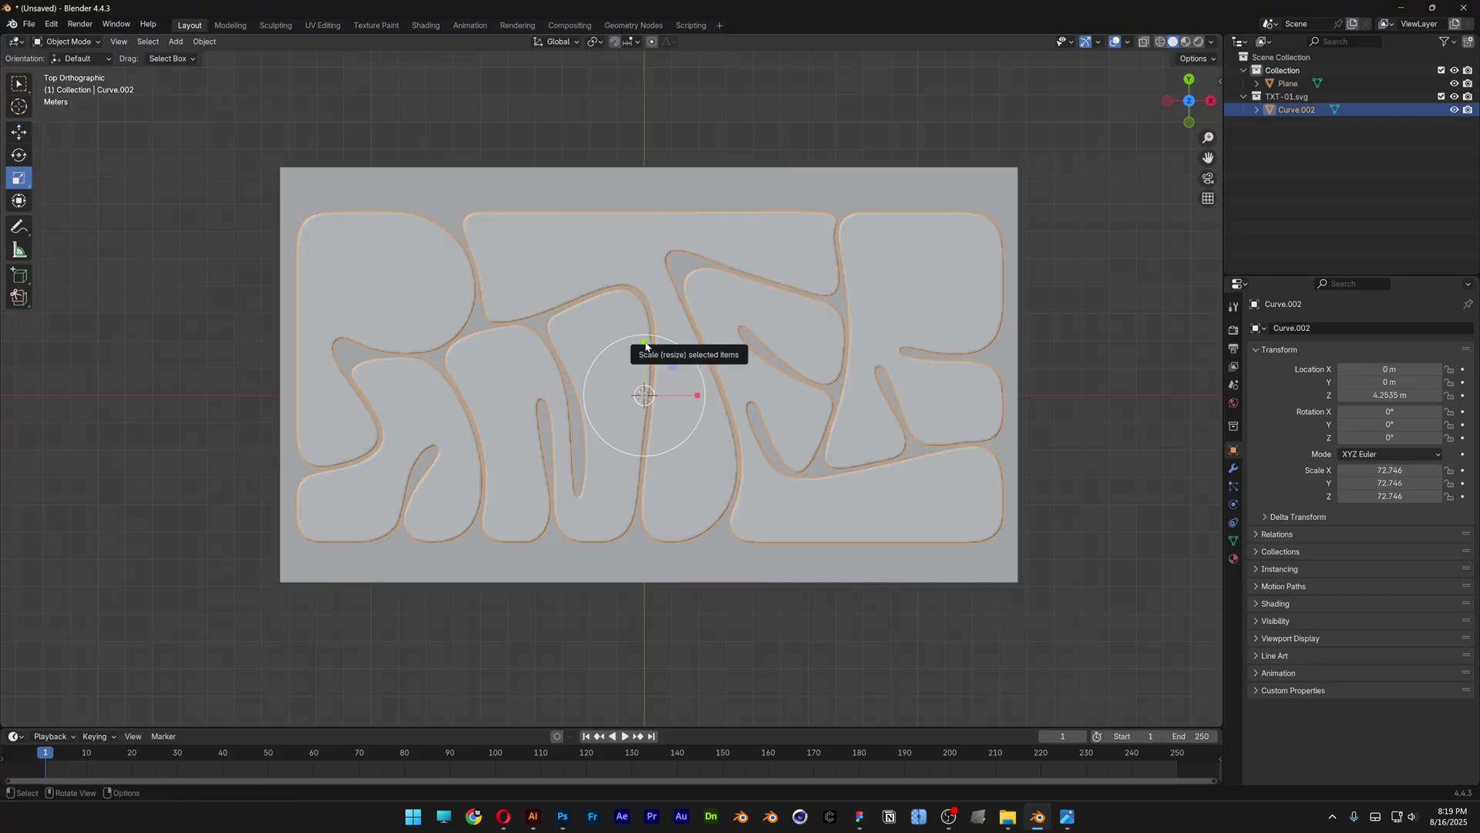
pyautogui.moveTo(646, 348); pyautogui.dragTo(646, 335)
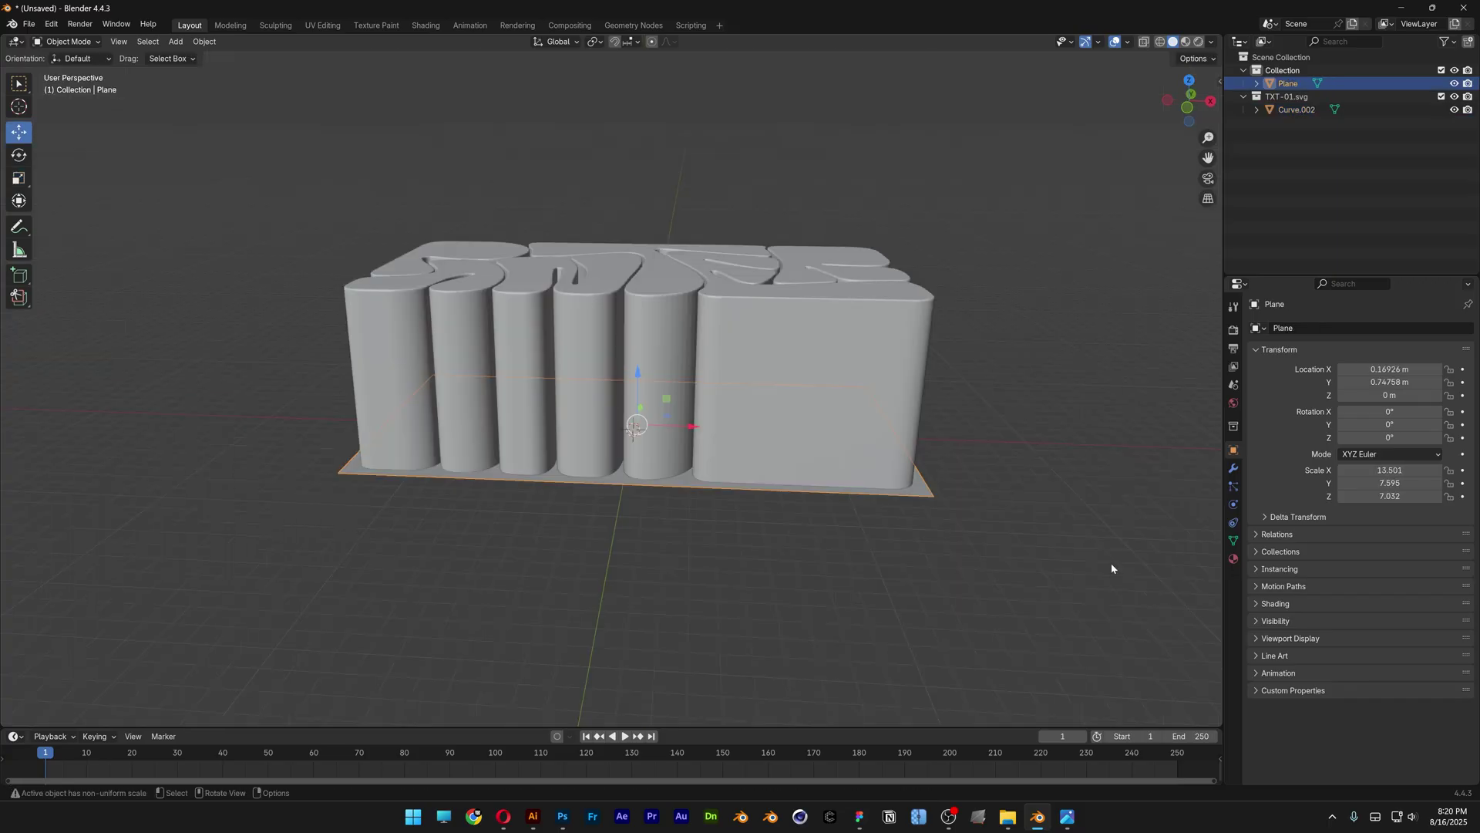
pyautogui.click(974, 517)
# Step: Lower the floor plane to Z -2.2905 m beneath the lettering
pyautogui.click(919, 499)
pyautogui.moveTo(920, 499); pyautogui.dragTo(919, 375, button='middle')
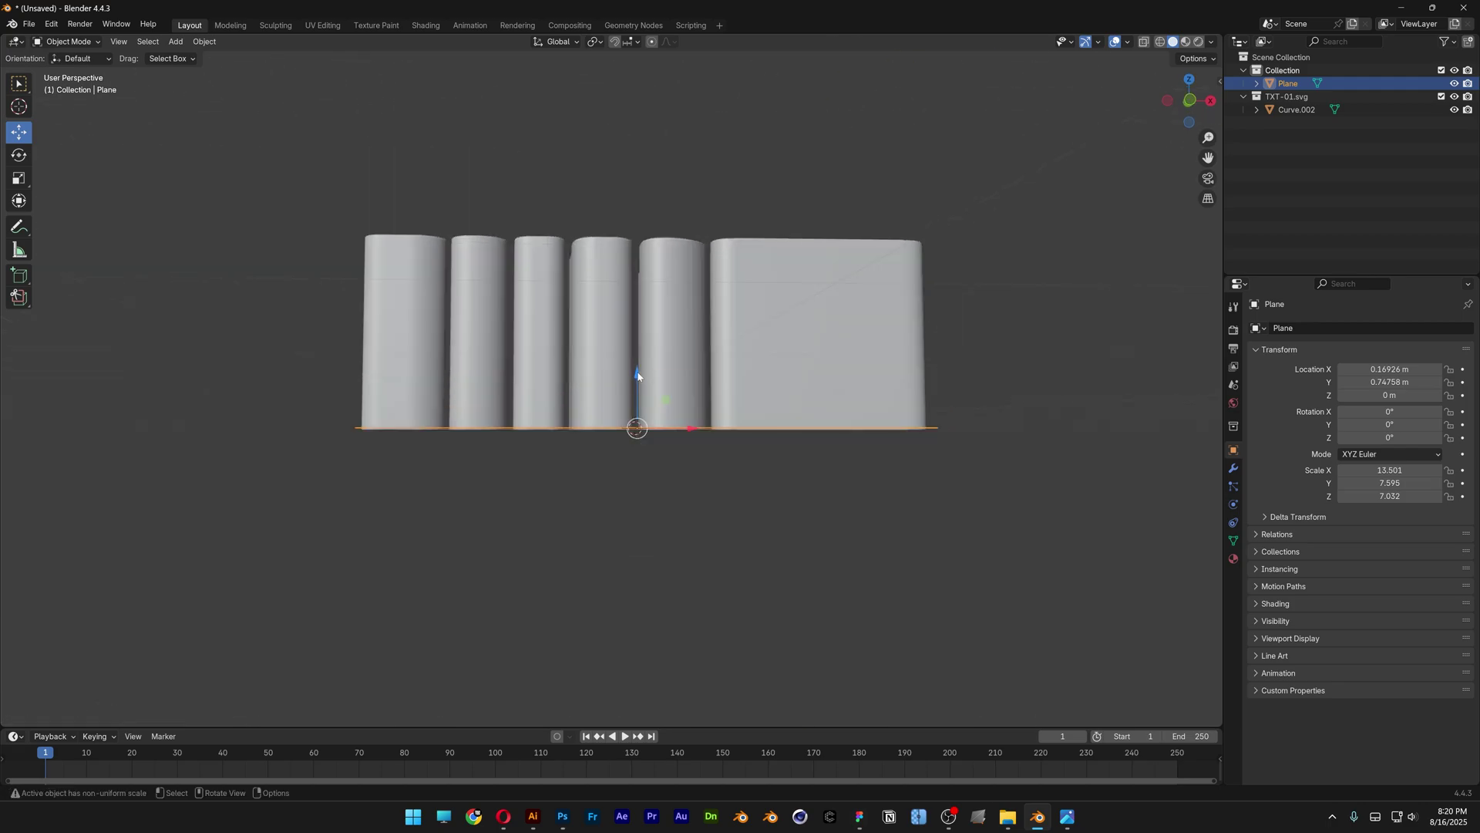
pyautogui.moveTo(637, 375); pyautogui.dragTo(637, 419)
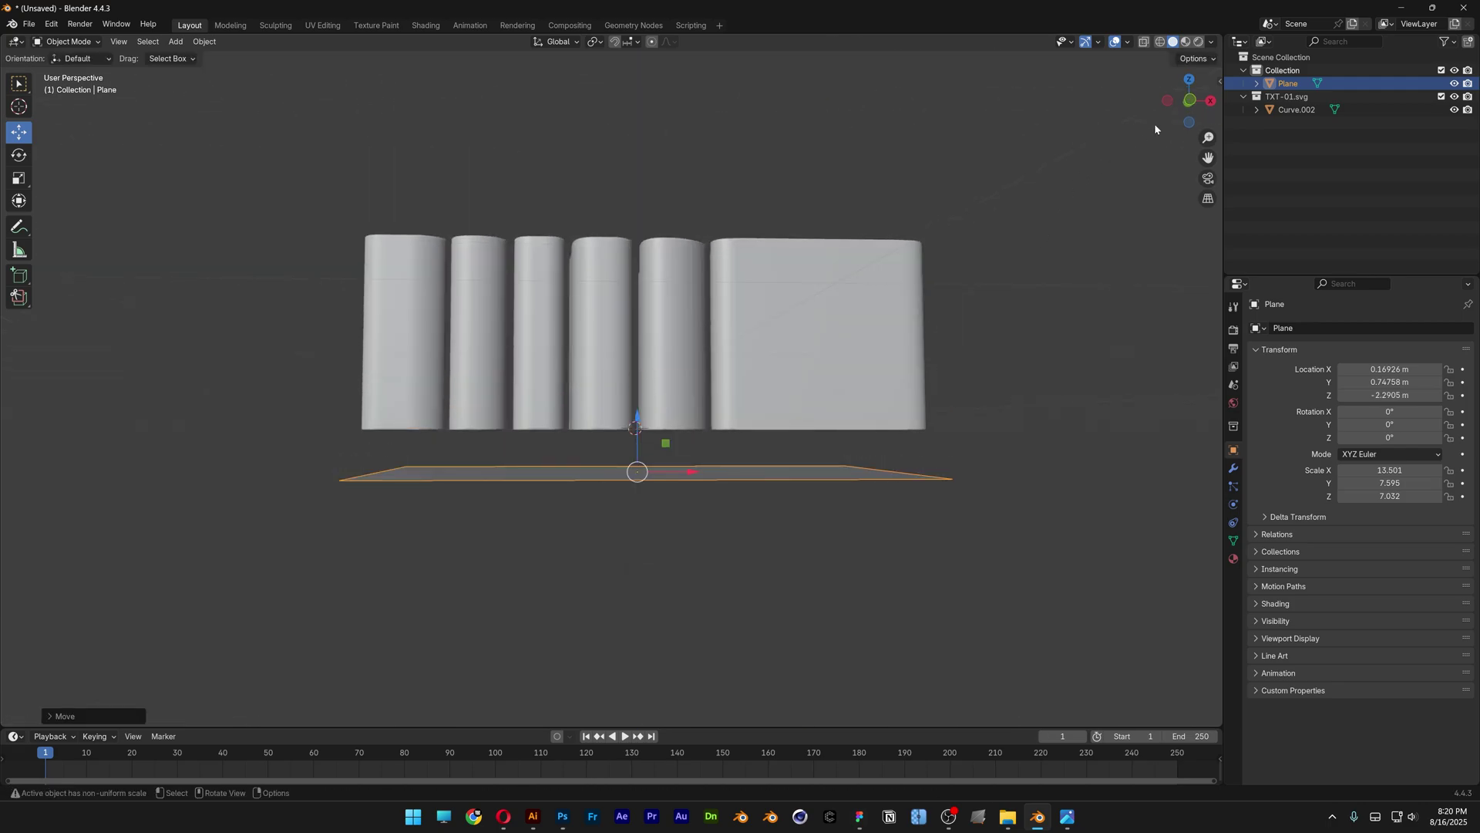
# Step: Switch to a straight front view and put the plane into Edit Mode
pyautogui.click(1192, 102)
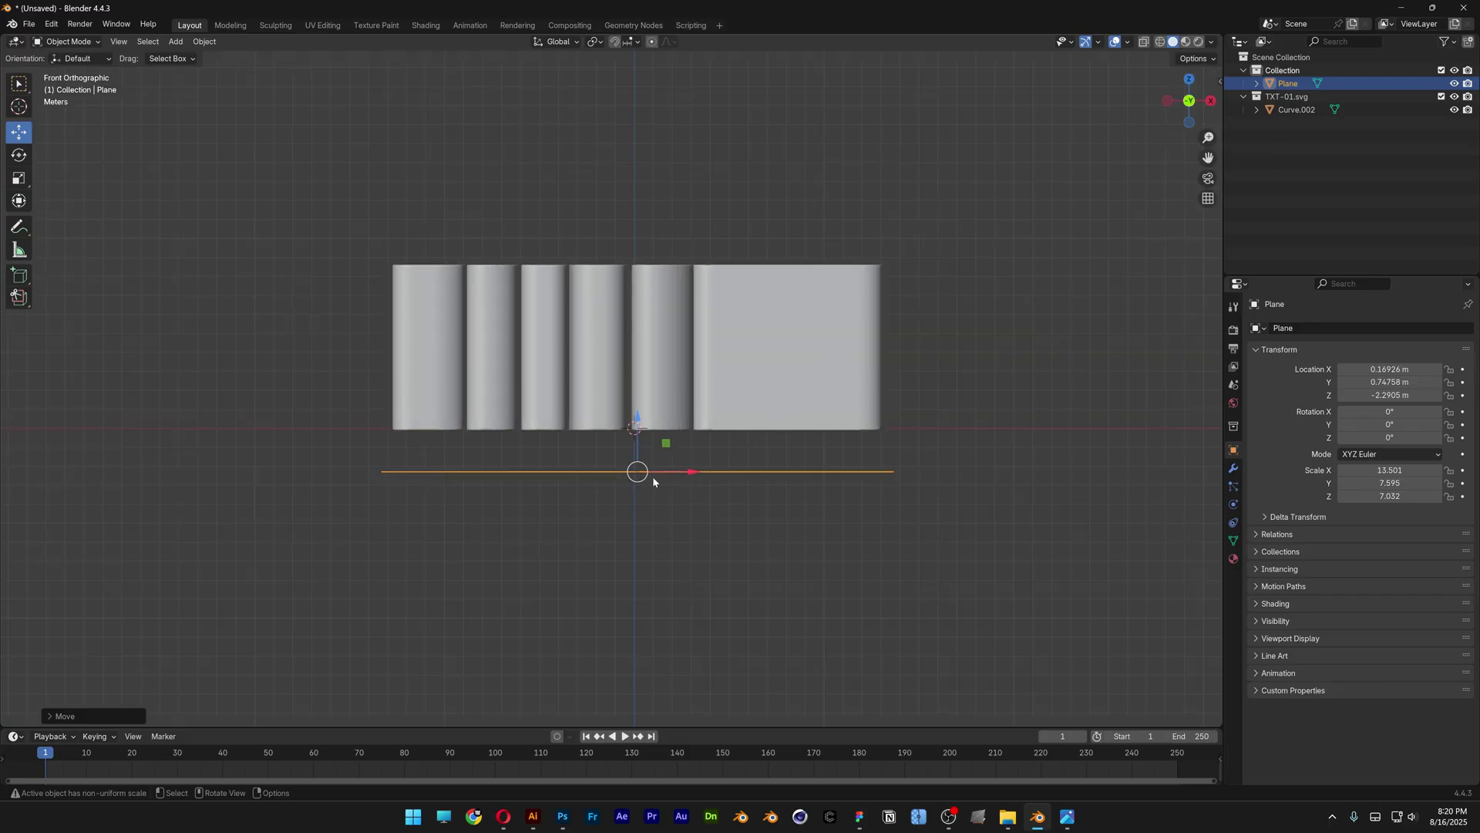
pyautogui.click(90, 44)
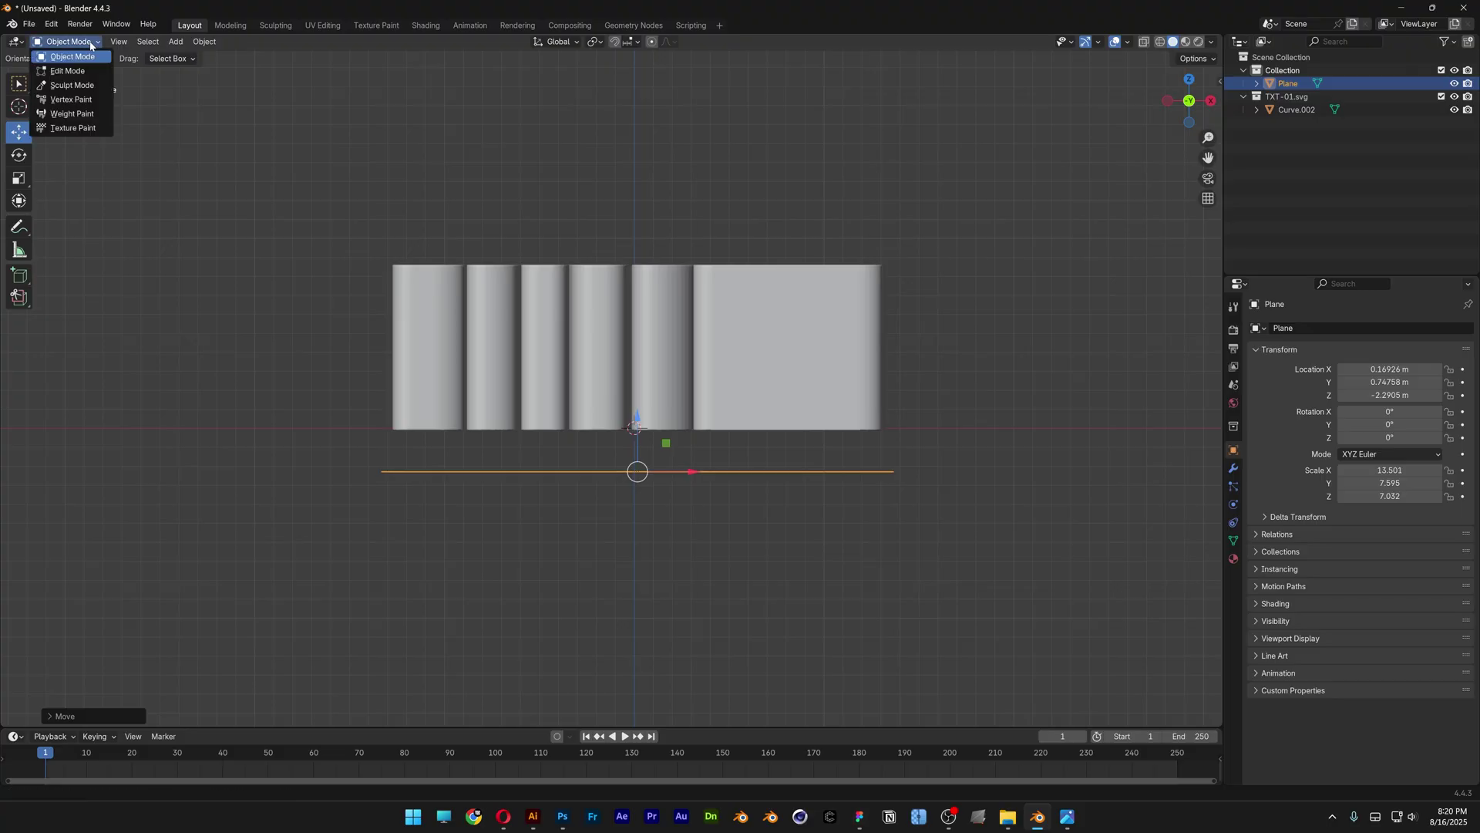
pyautogui.click(83, 70)
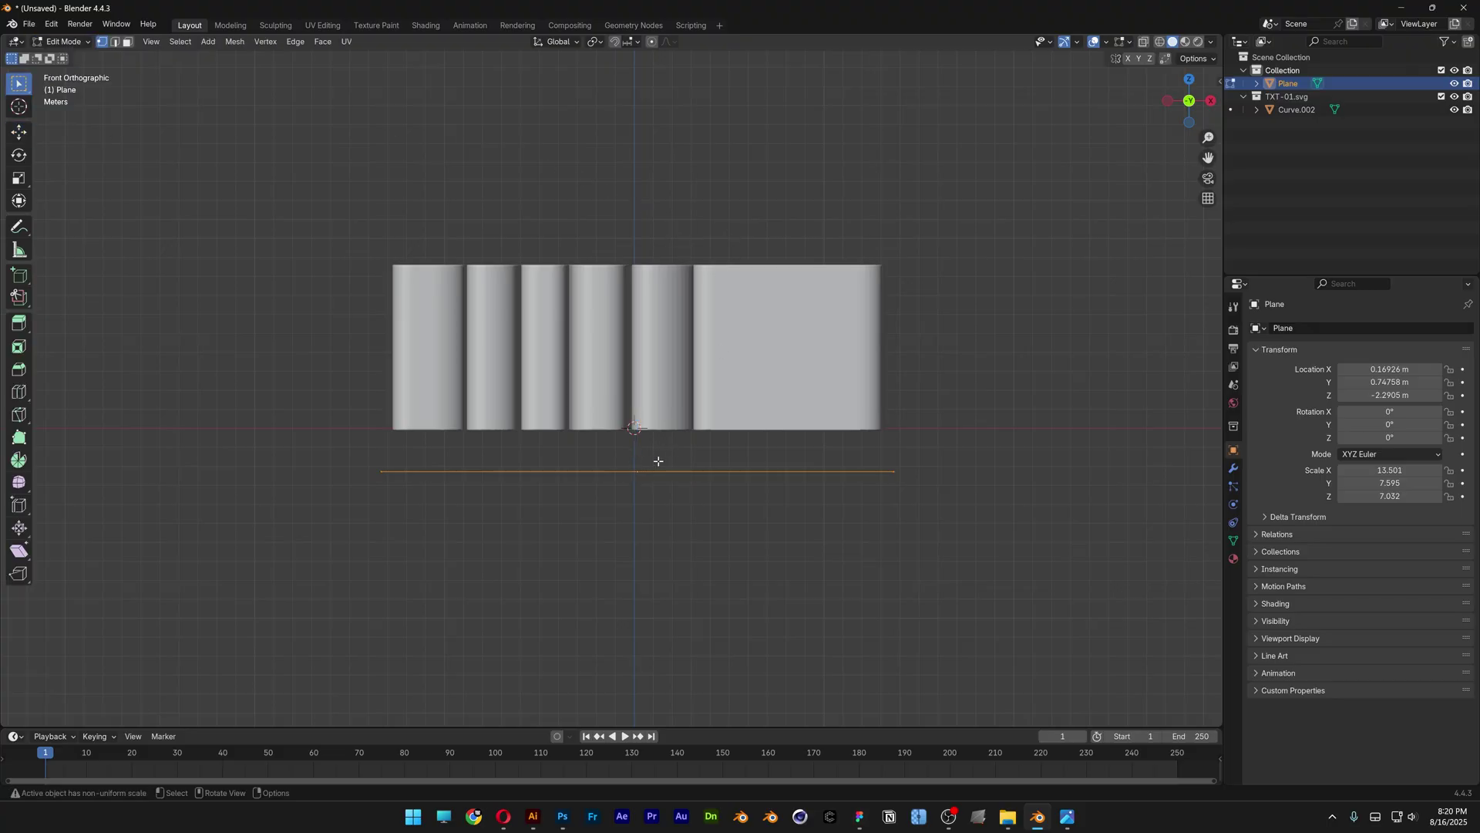
# Step: Extrude the plane upward into a tall box around the lettering
pyautogui.press('e')
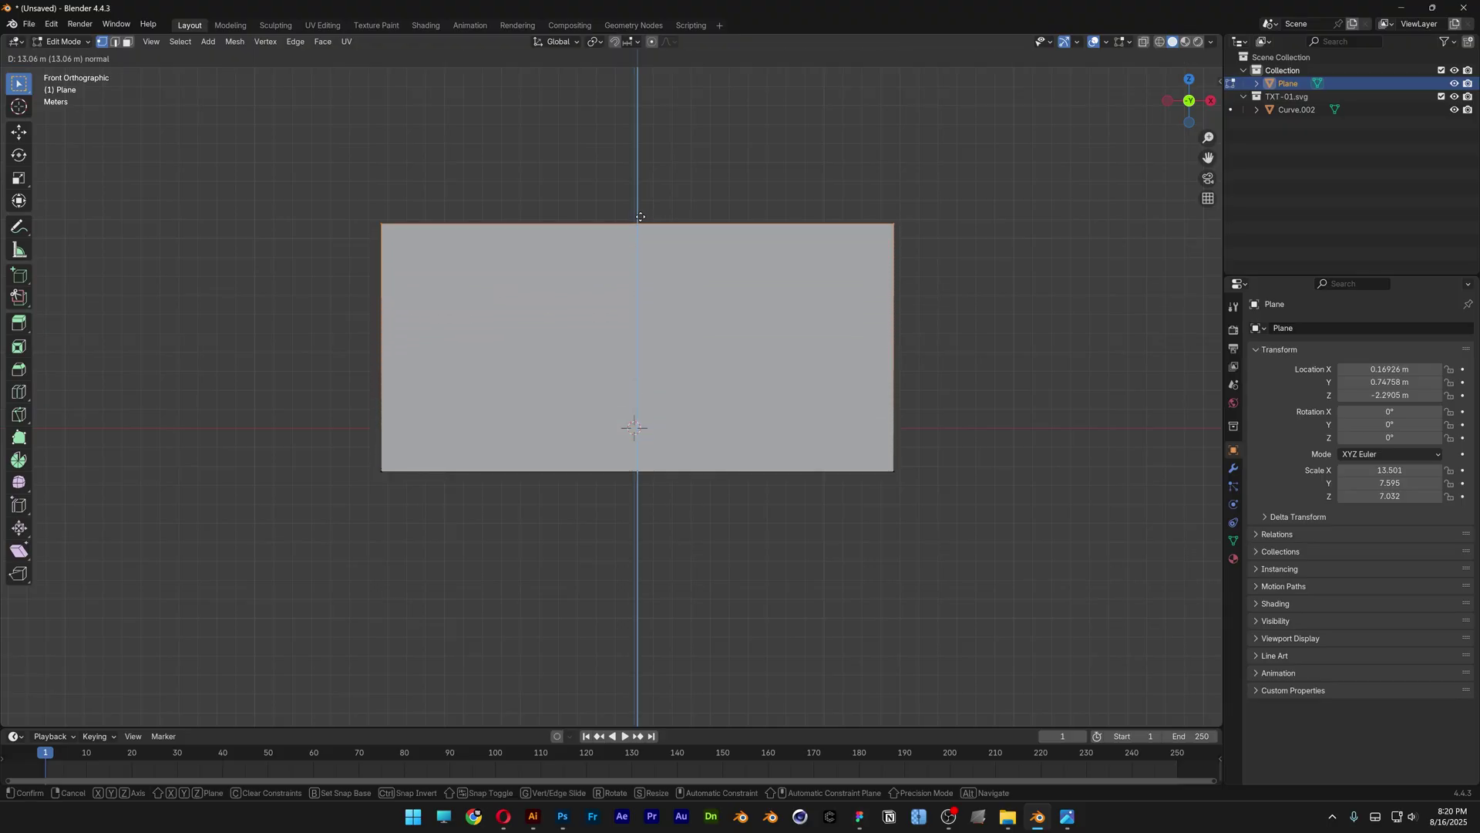
pyautogui.click(640, 217)
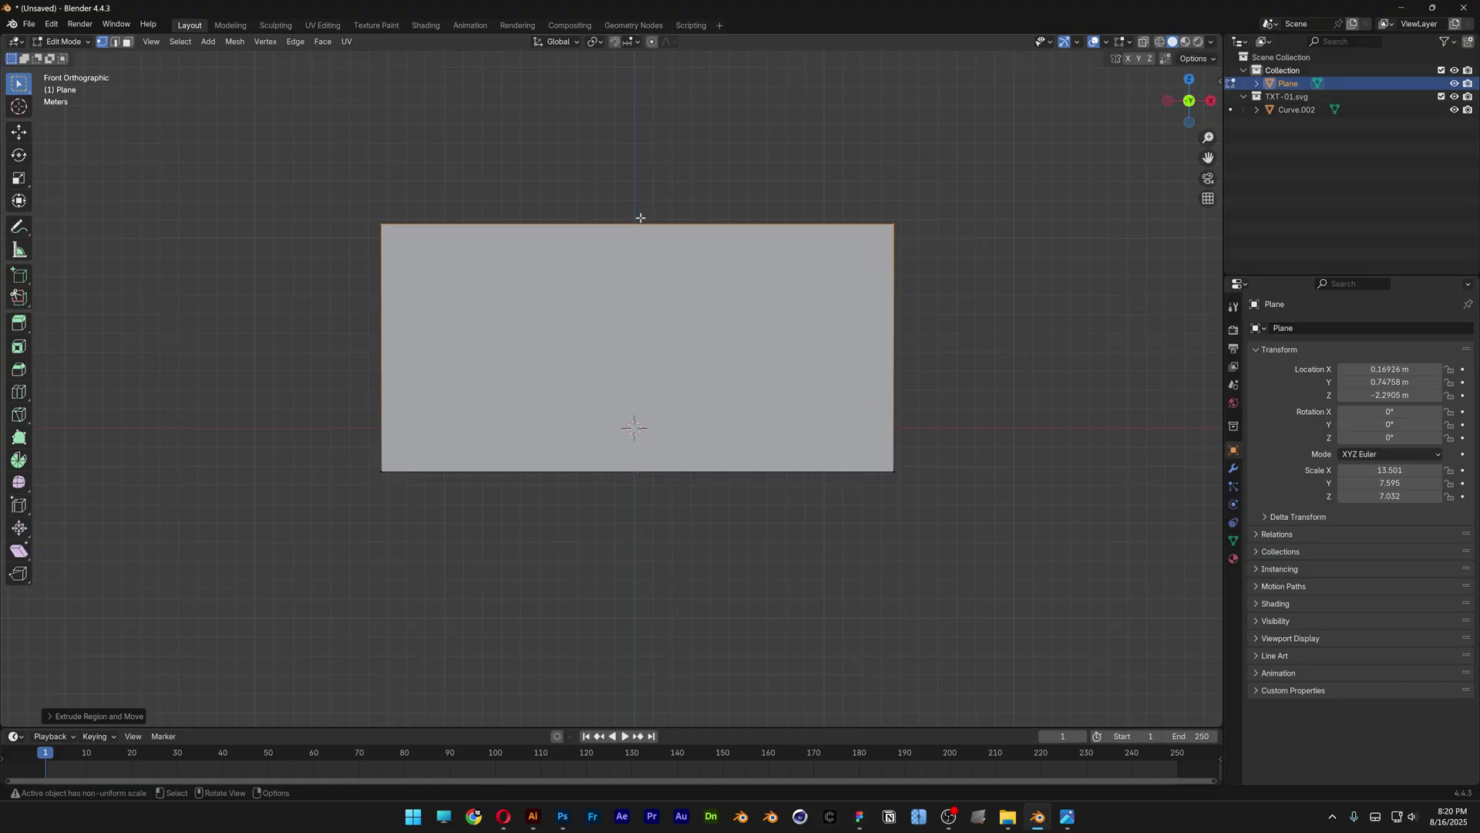
pyautogui.moveTo(640, 217); pyautogui.dragTo(680, 263, button='middle')
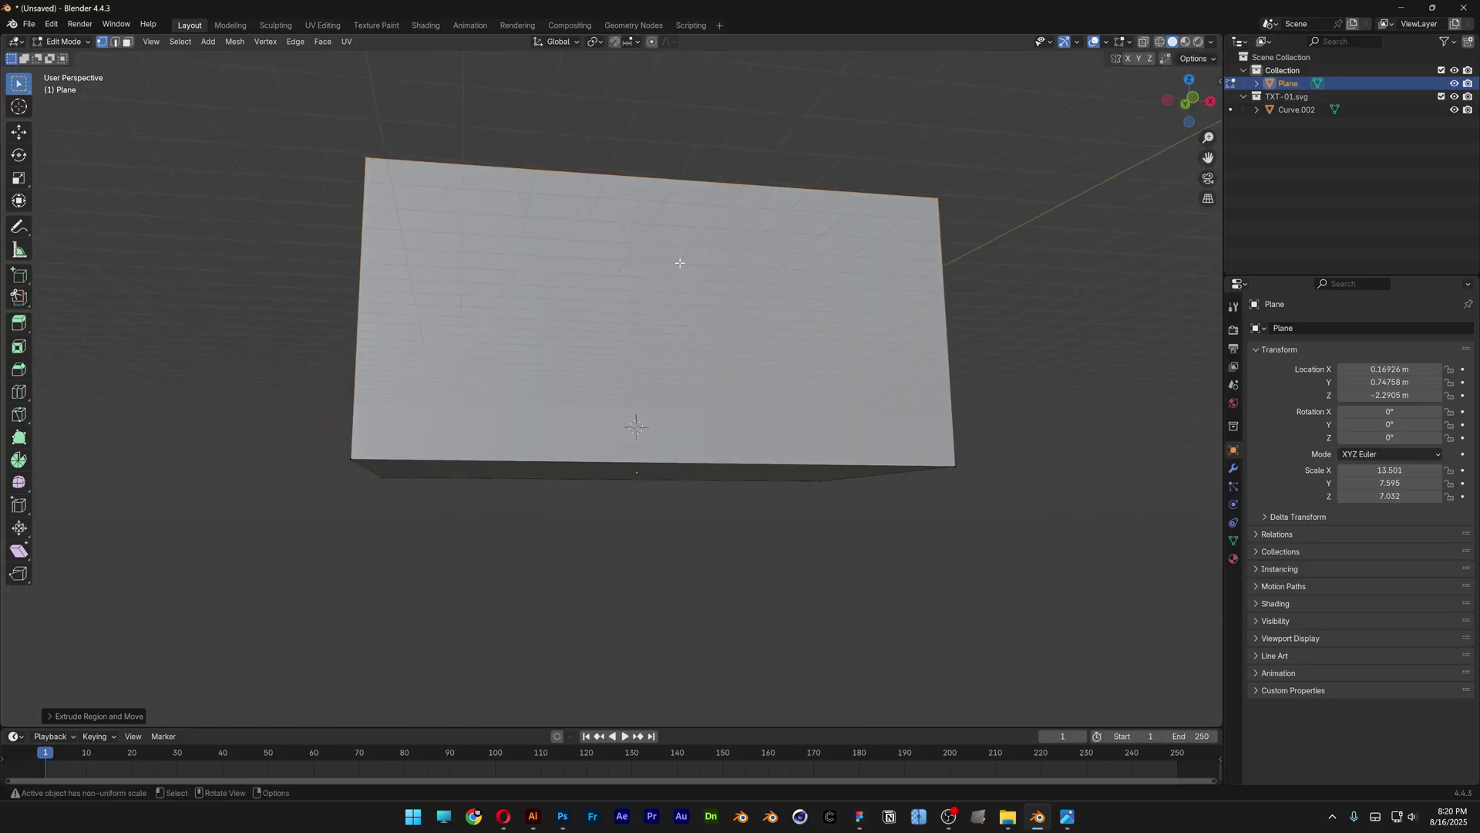
# Step: In face select mode, select the box's top face covering the lettering
pyautogui.click(127, 42)
pyautogui.moveTo(617, 232); pyautogui.dragTo(1011, 262, button='middle')
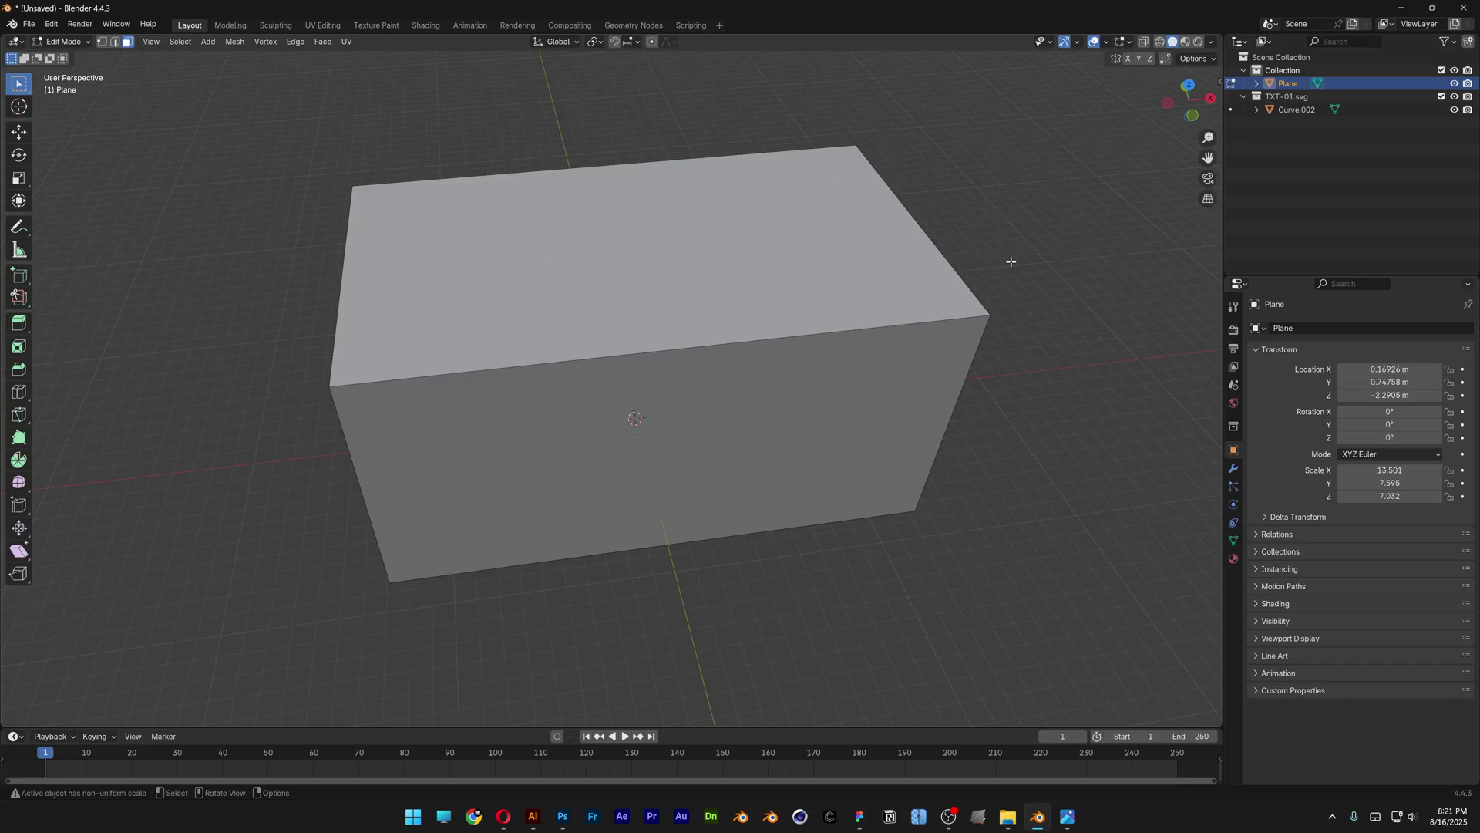
pyautogui.click(681, 250)
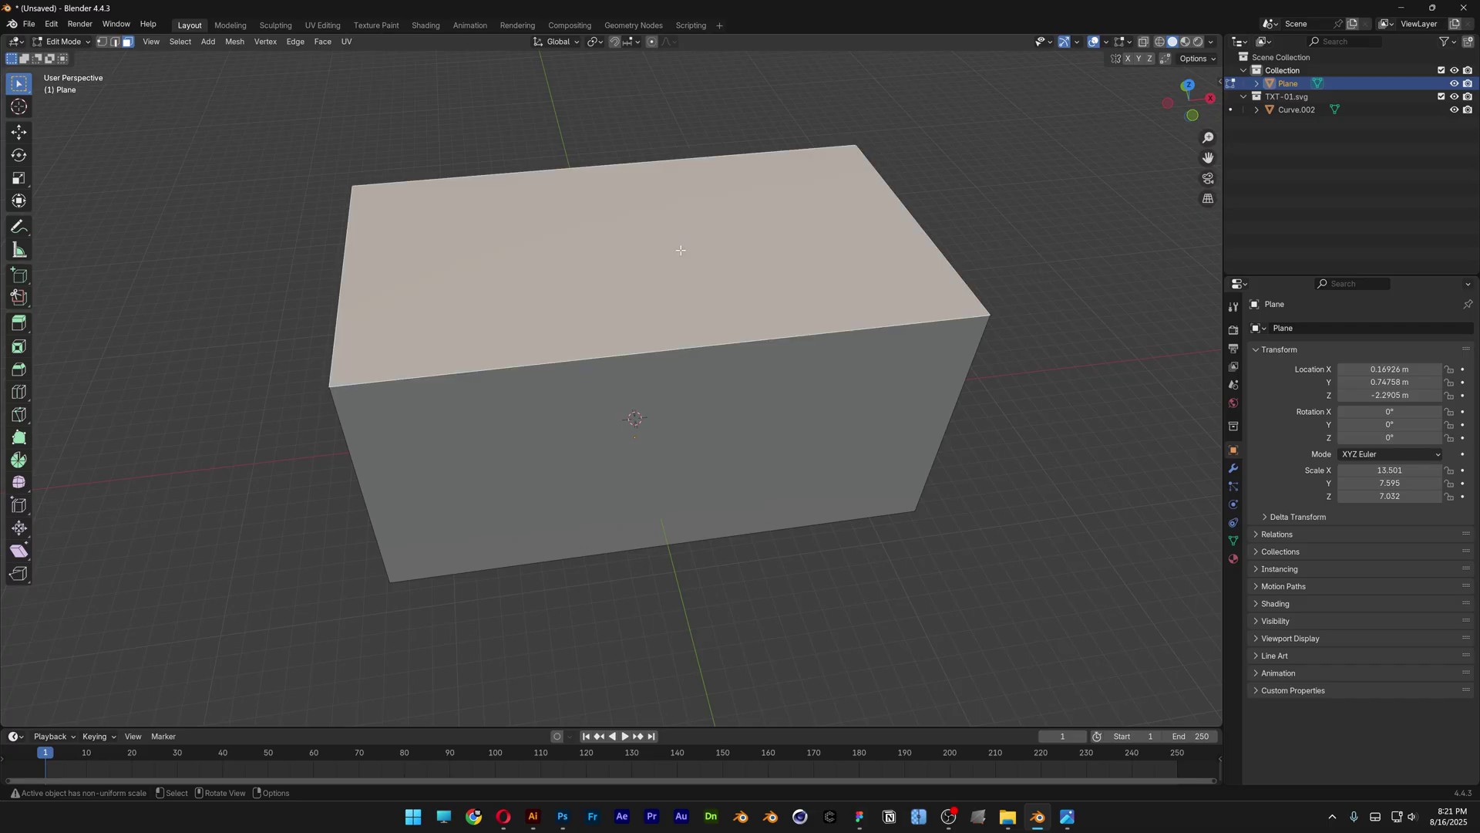
pyautogui.scroll(2, 633, 226)
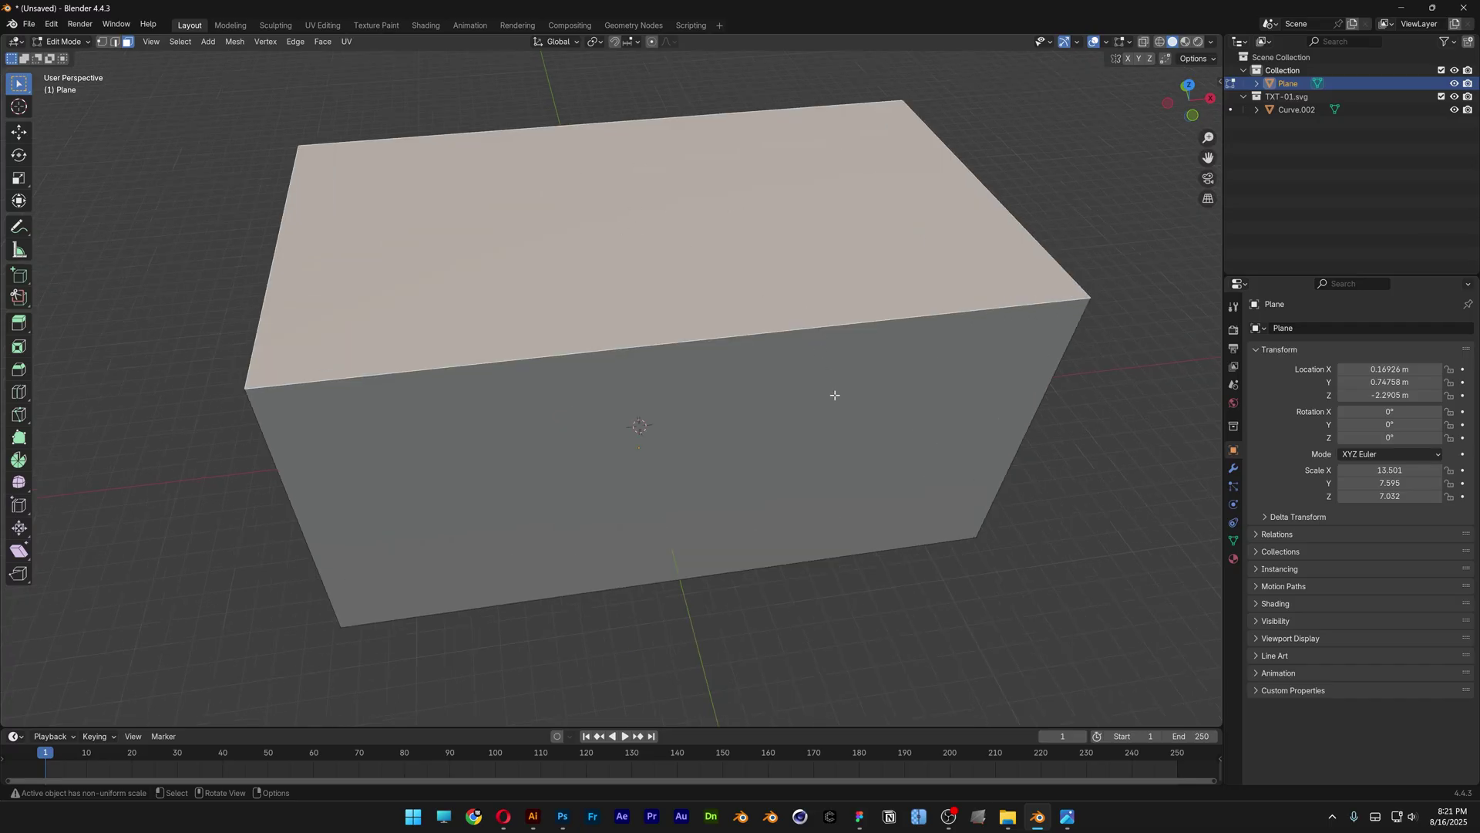
pyautogui.moveTo(850, 424); pyautogui.dragTo(882, 308, button='middle')
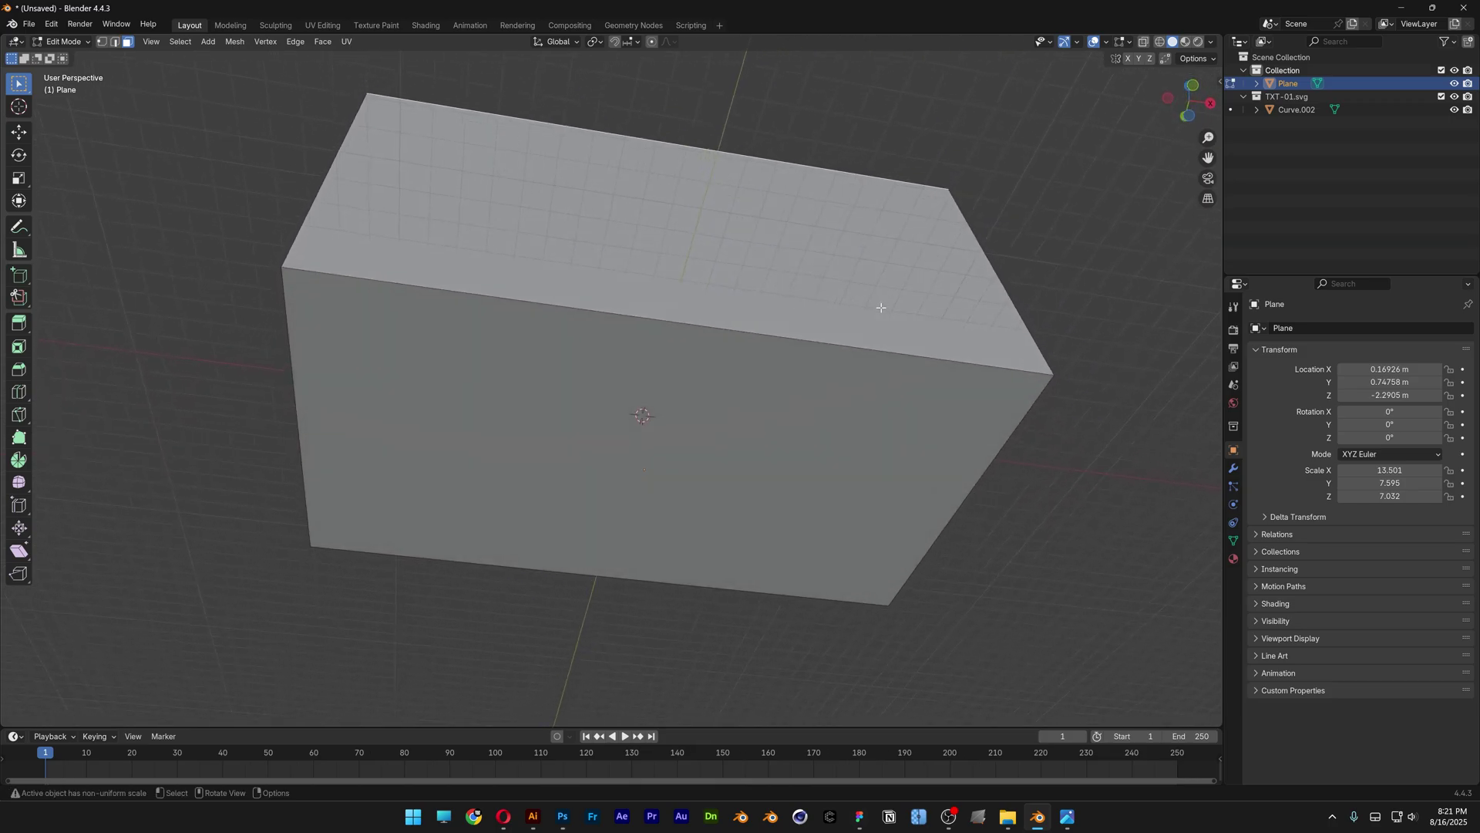
pyautogui.keyDown('shift'); pyautogui.click(818, 439); pyautogui.keyUp('shift')
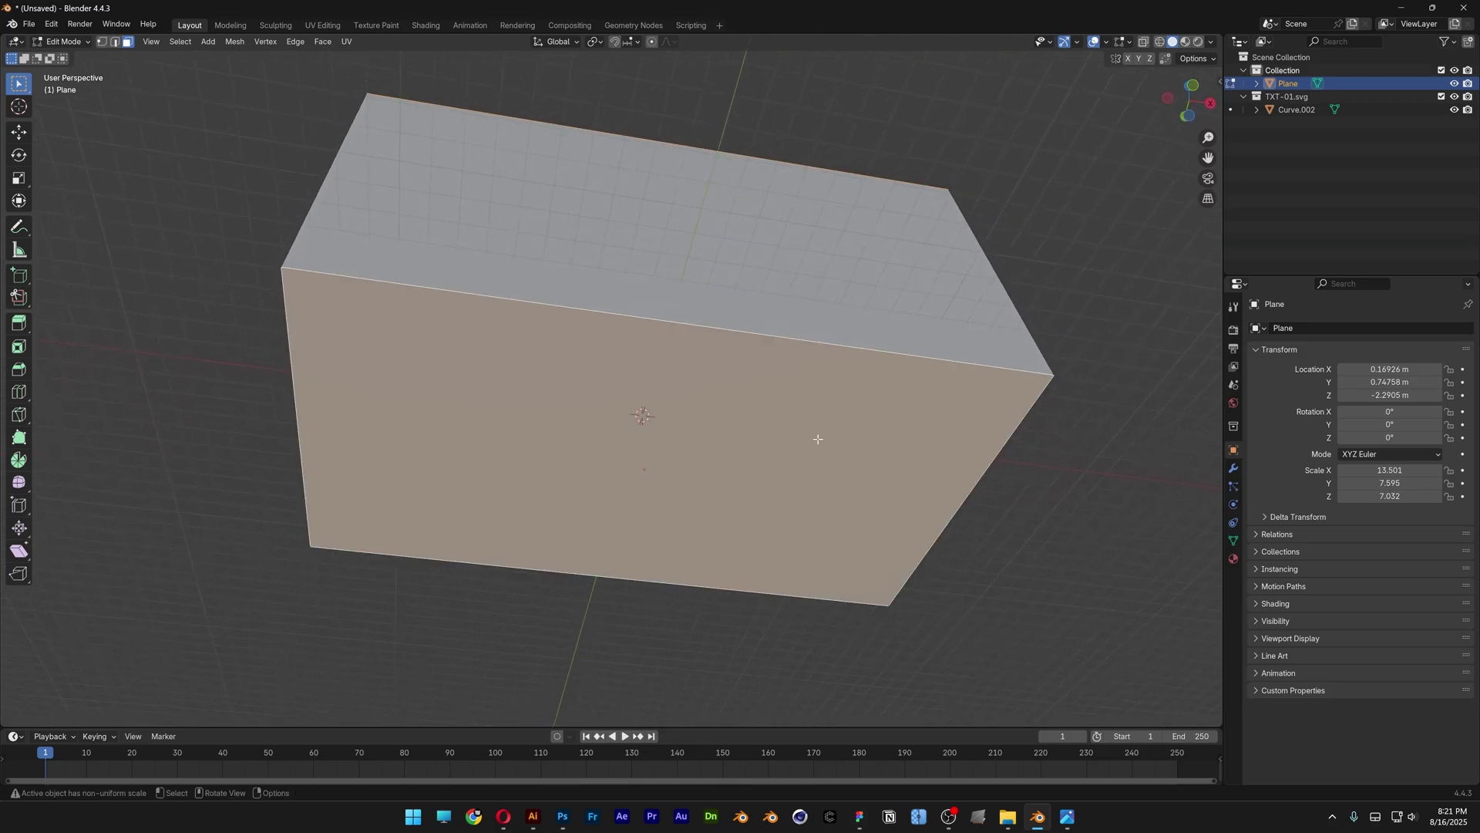
pyautogui.moveTo(781, 278); pyautogui.dragTo(779, 463, button='middle')
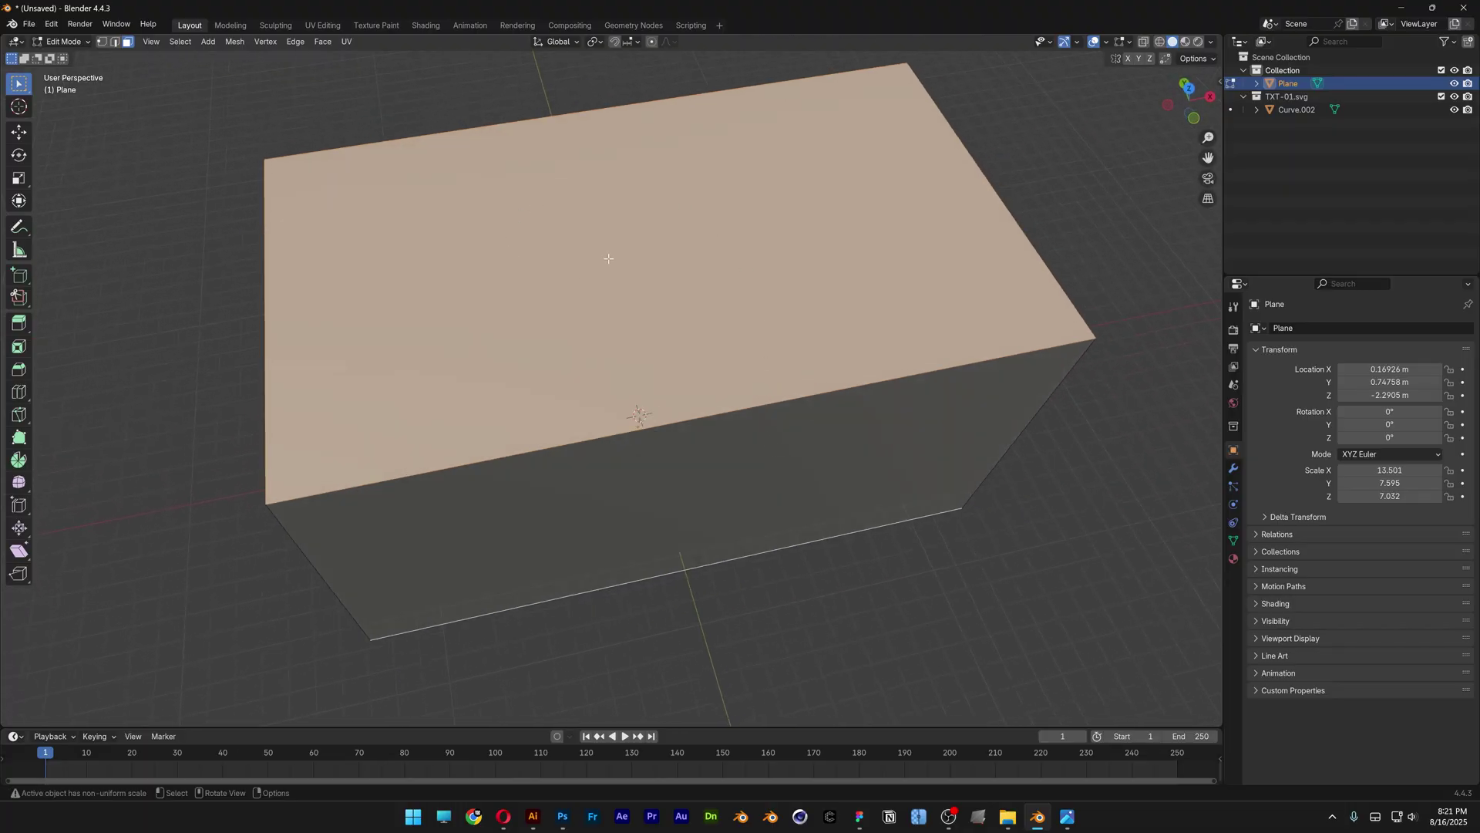
# Step: Delete the selected top face so the box becomes an open tray
pyautogui.press('x')
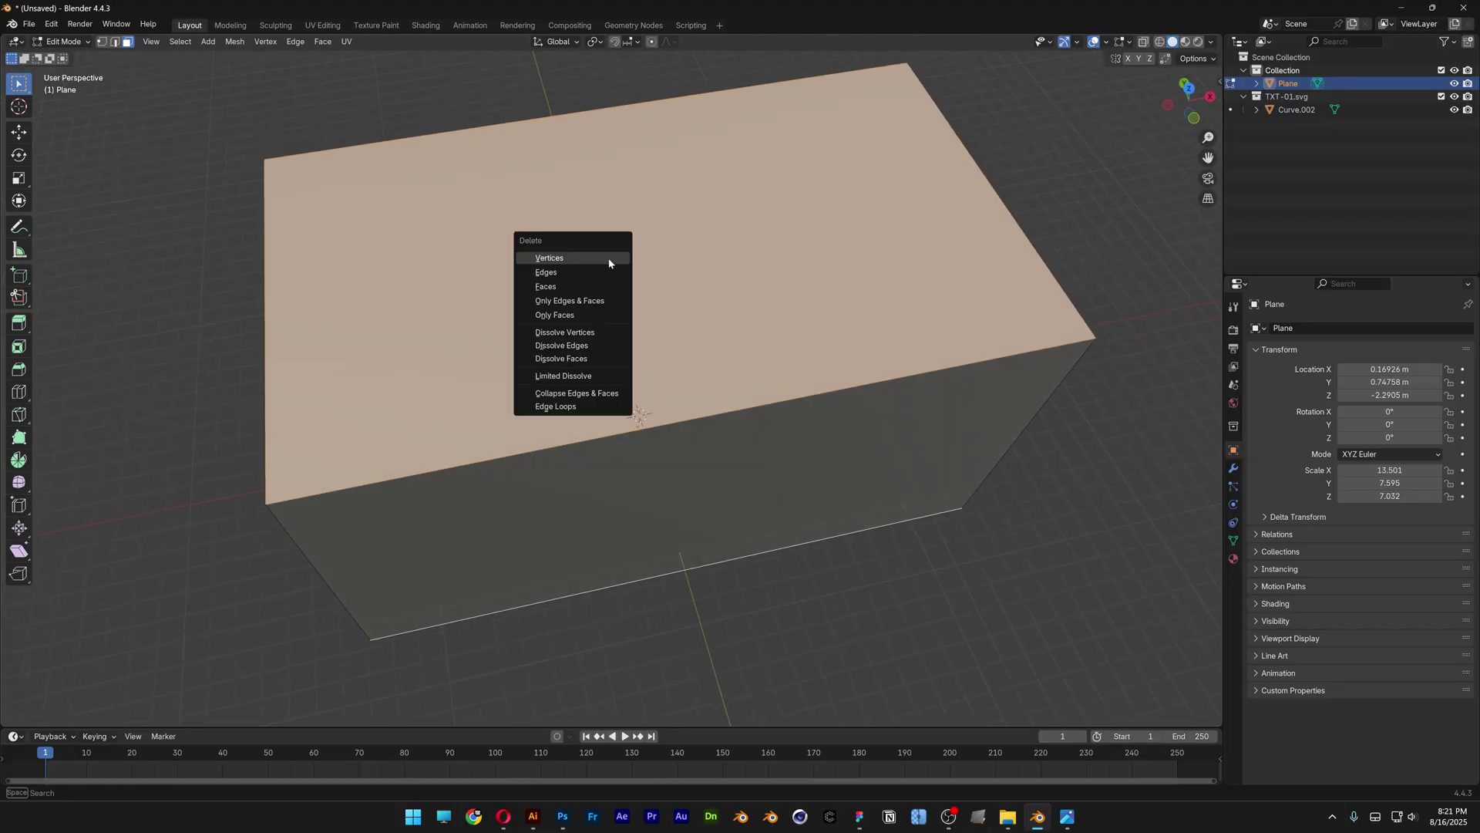
pyautogui.click(554, 288)
pyautogui.moveTo(728, 299); pyautogui.dragTo(720, 355, button='middle')
# Step: Return to Object Mode and tilt the view to see the tray at an angle
pyautogui.click(68, 42)
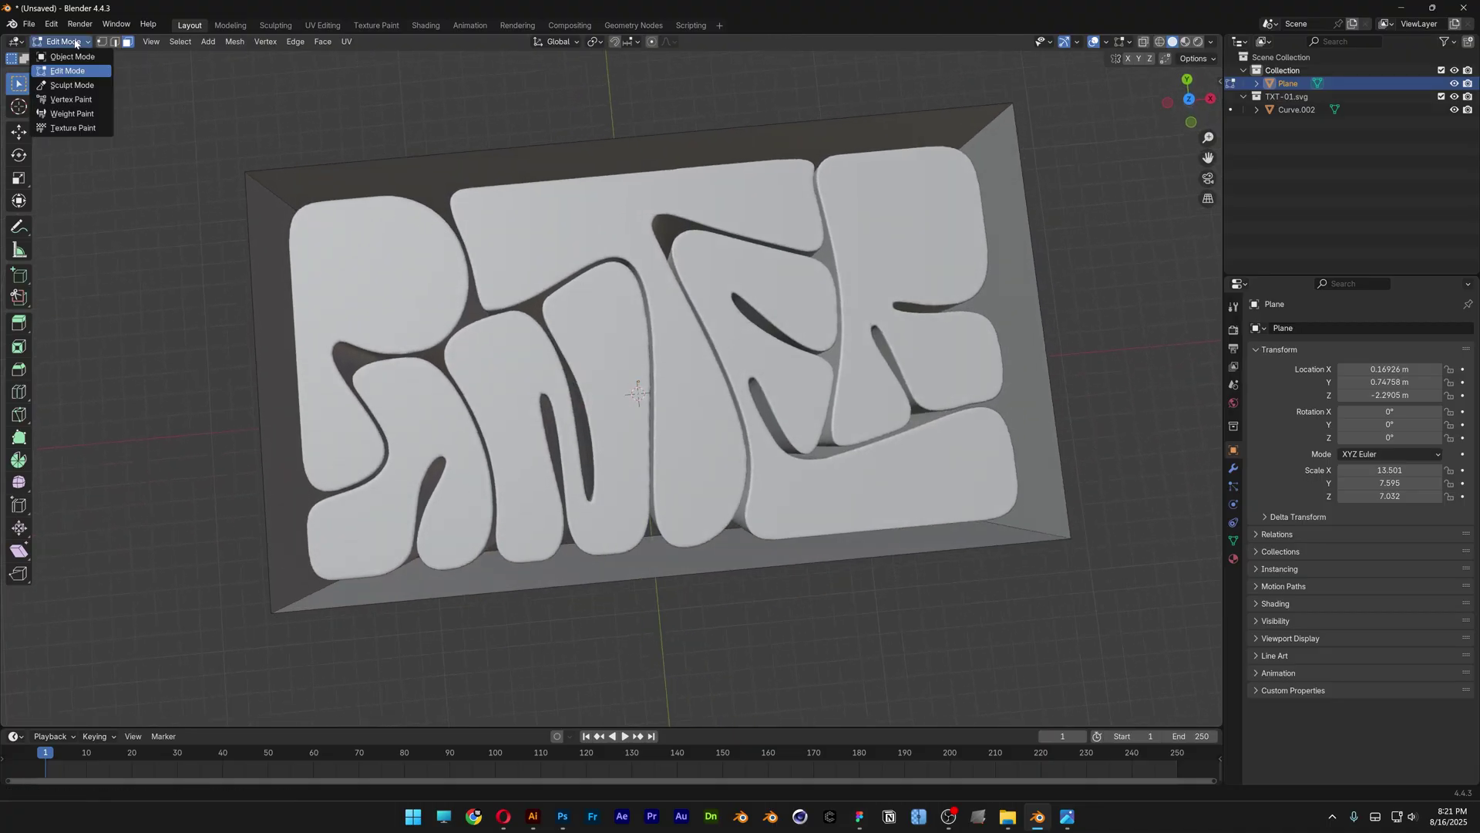
pyautogui.click(64, 56)
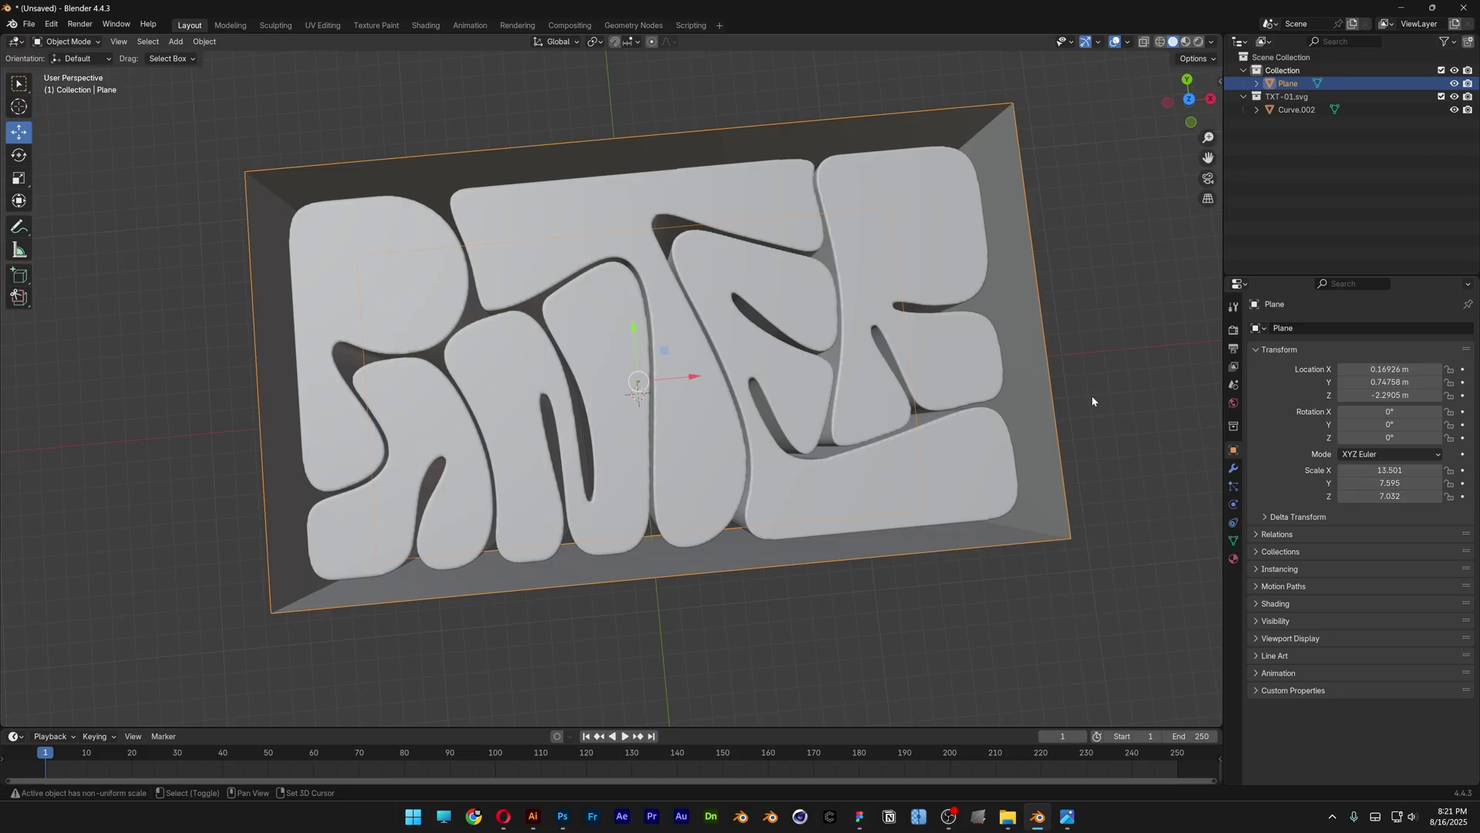
pyautogui.moveTo(1091, 396); pyautogui.dragTo(1067, 434, button='middle')
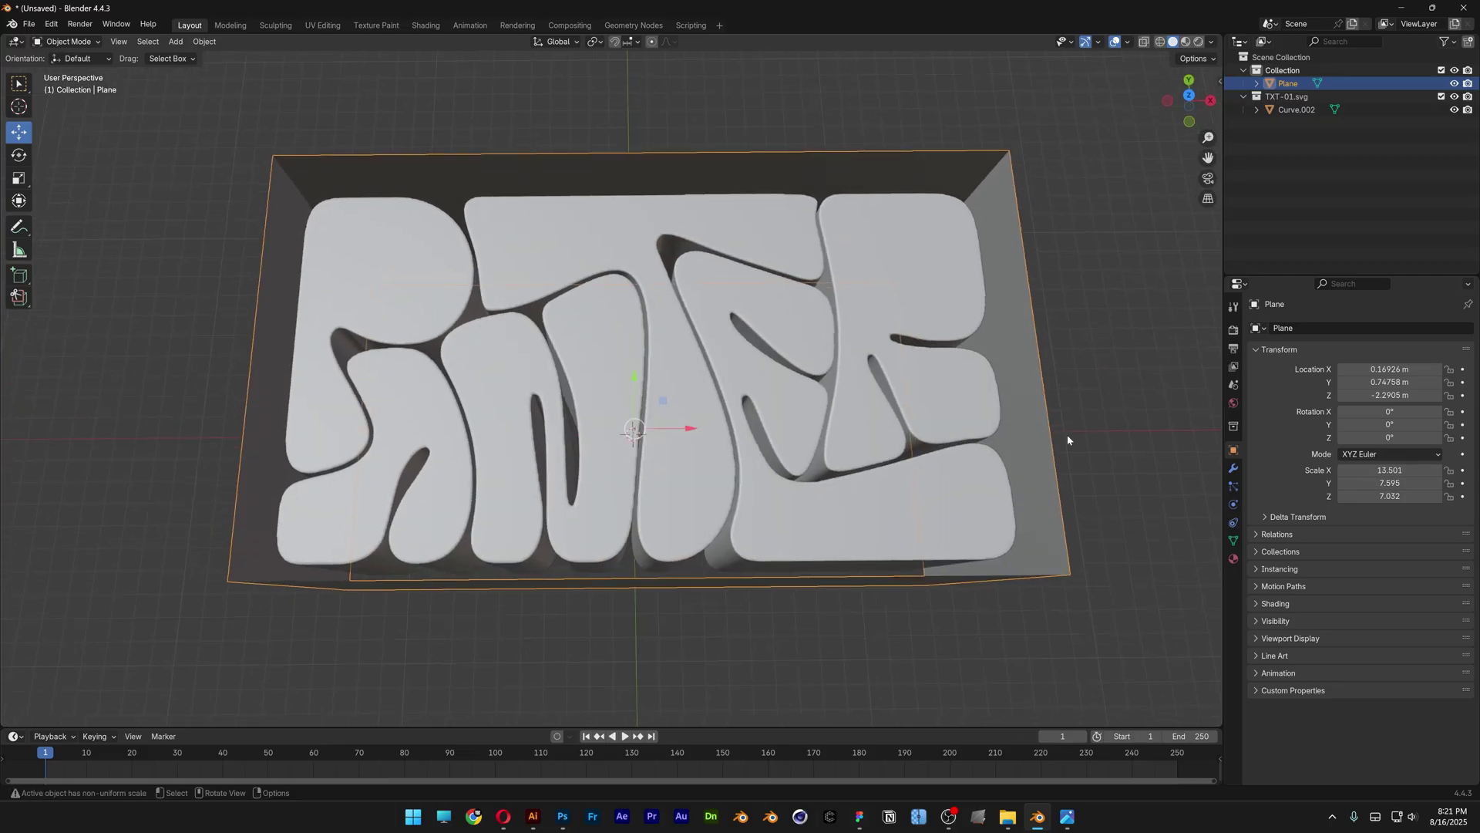
# Step: Add a Solidify modifier to the box with a thickness of -0.03 m
pyautogui.click(1236, 471)
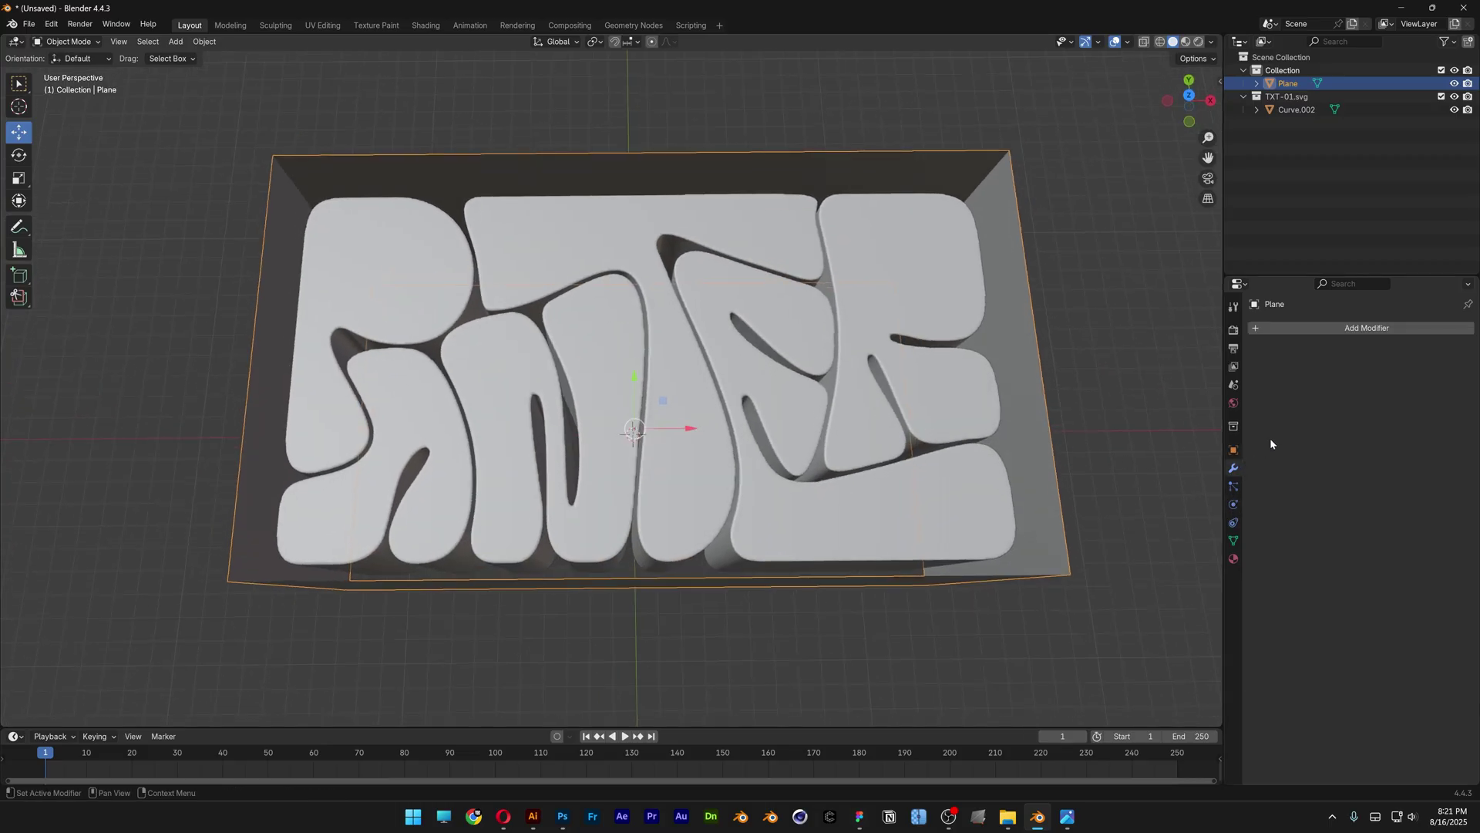
pyautogui.click(1380, 328)
pyautogui.write('s')
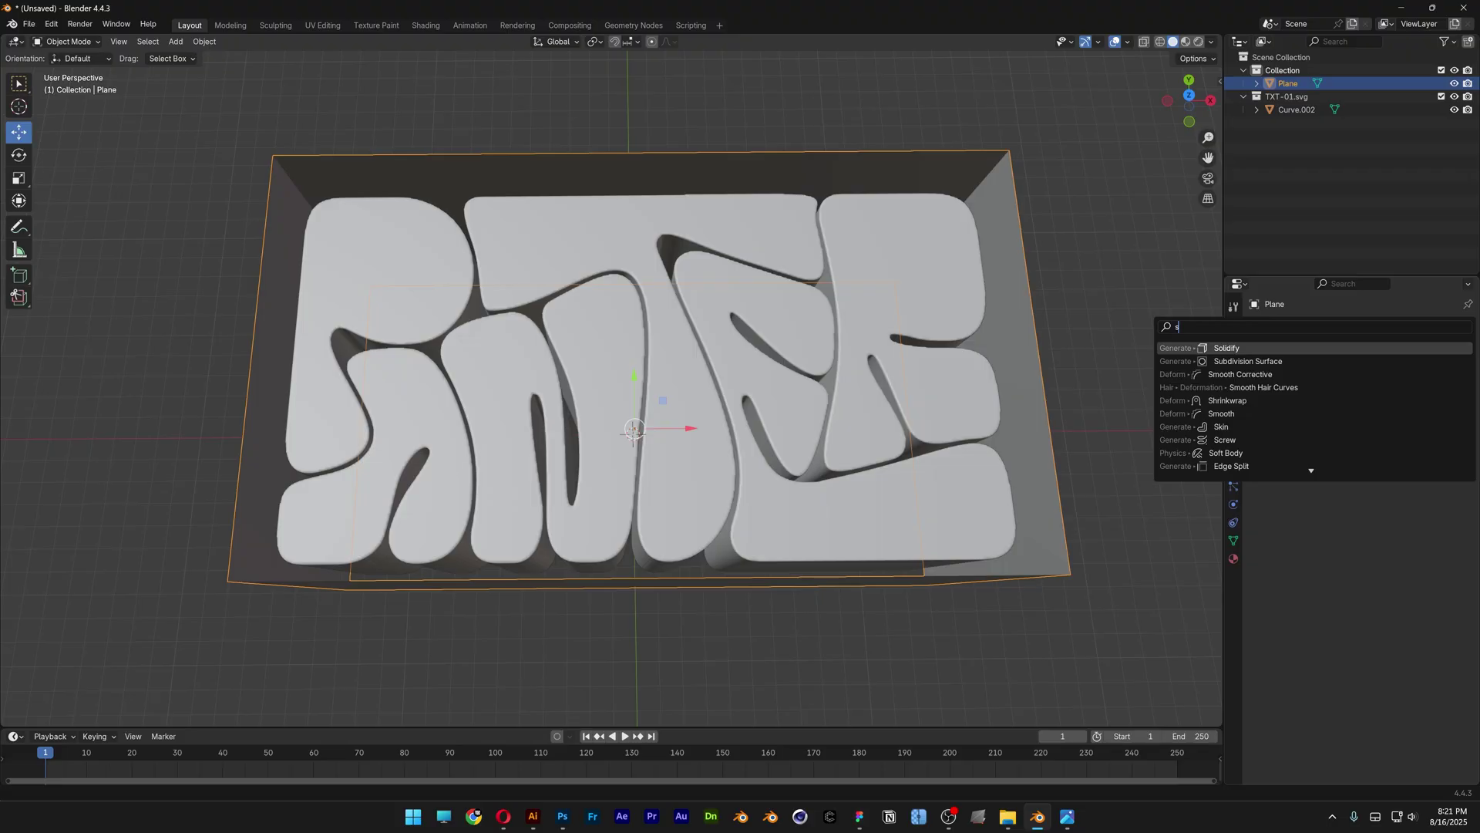
pyautogui.press('Return')
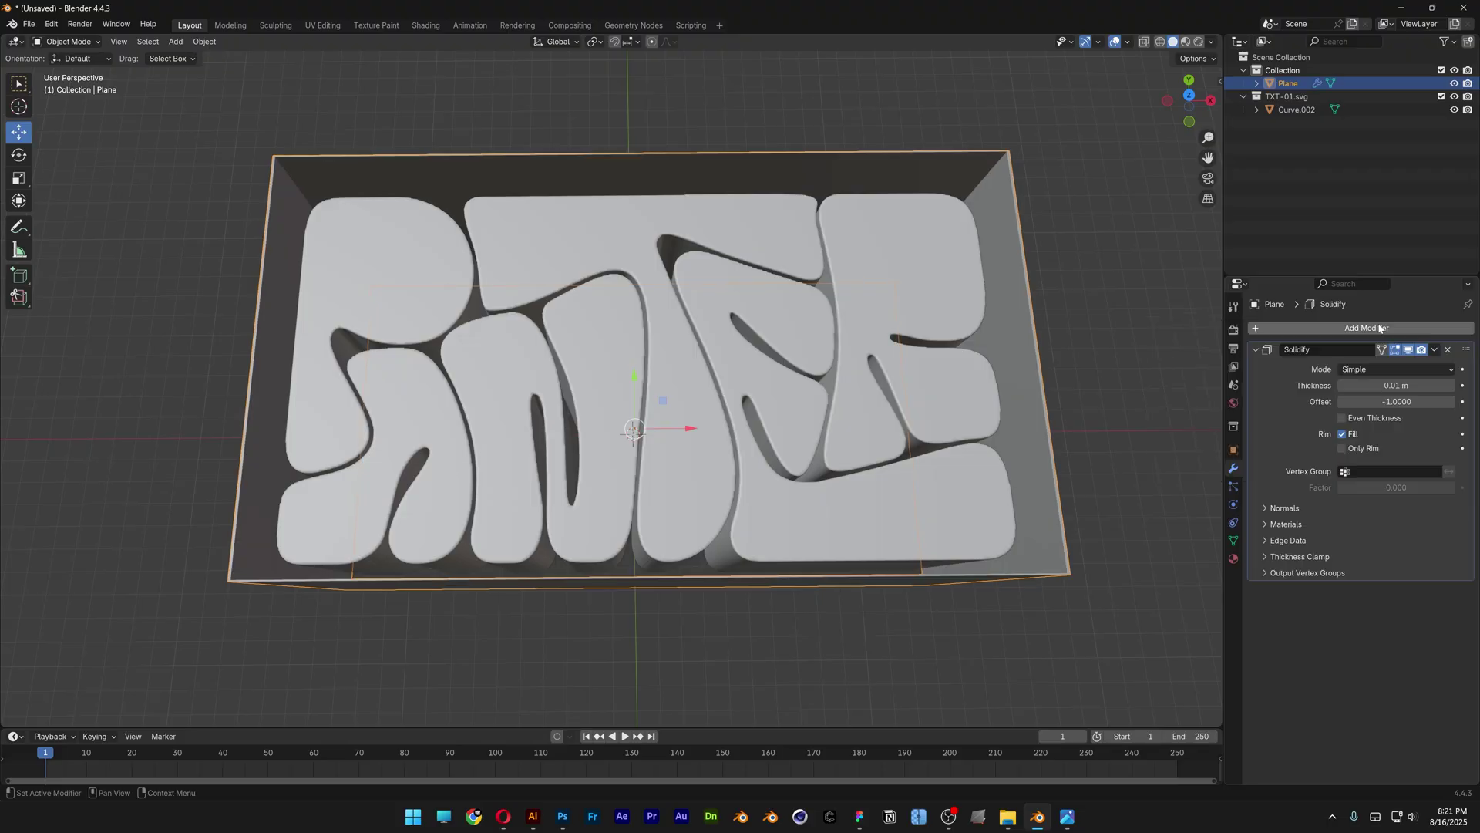
pyautogui.click(1343, 386)
pyautogui.click(1342, 386)
pyautogui.click(1343, 386)
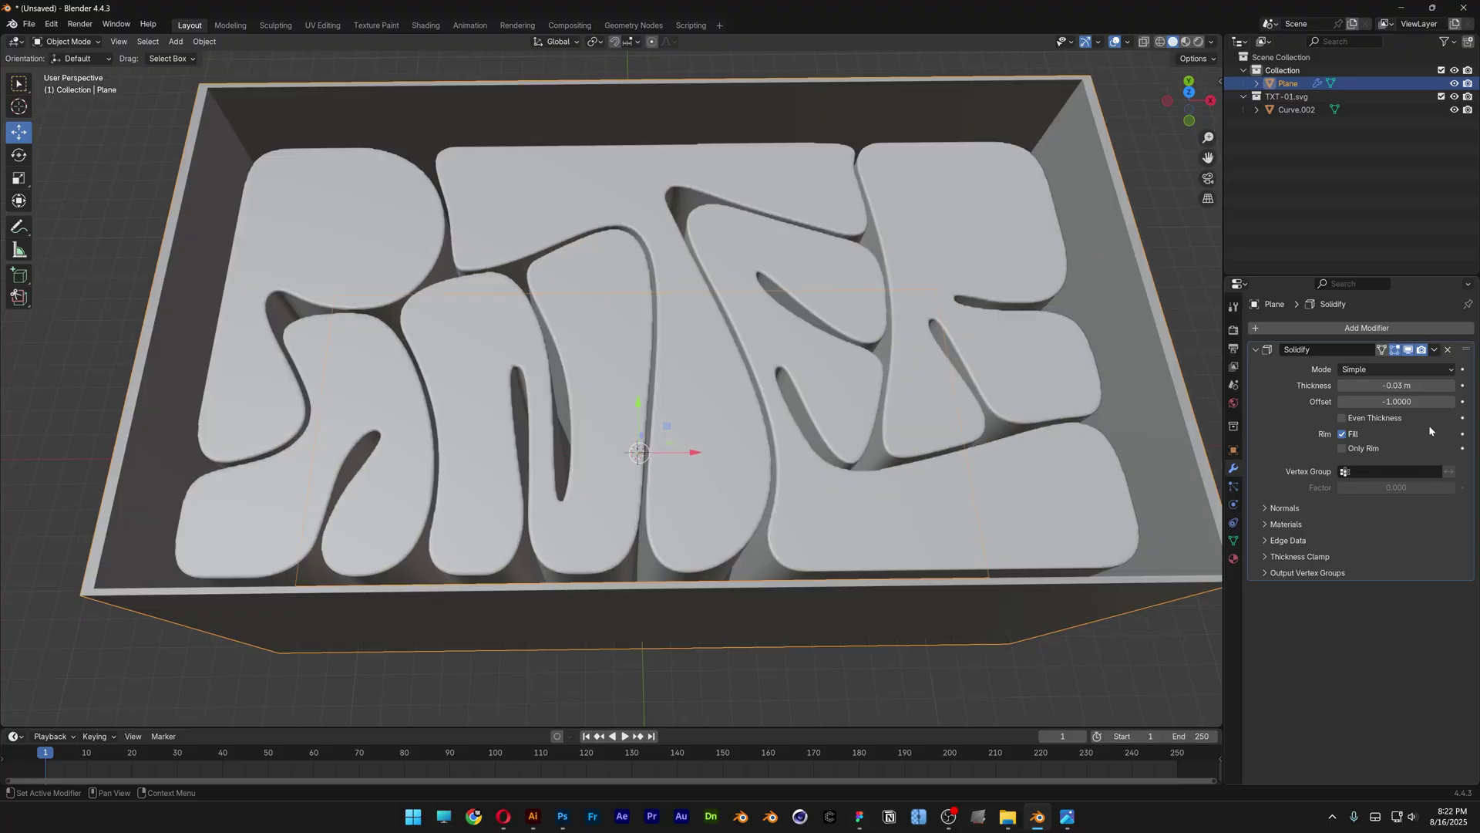
pyautogui.moveTo(740, 616); pyautogui.dragTo(809, 604, button='middle')
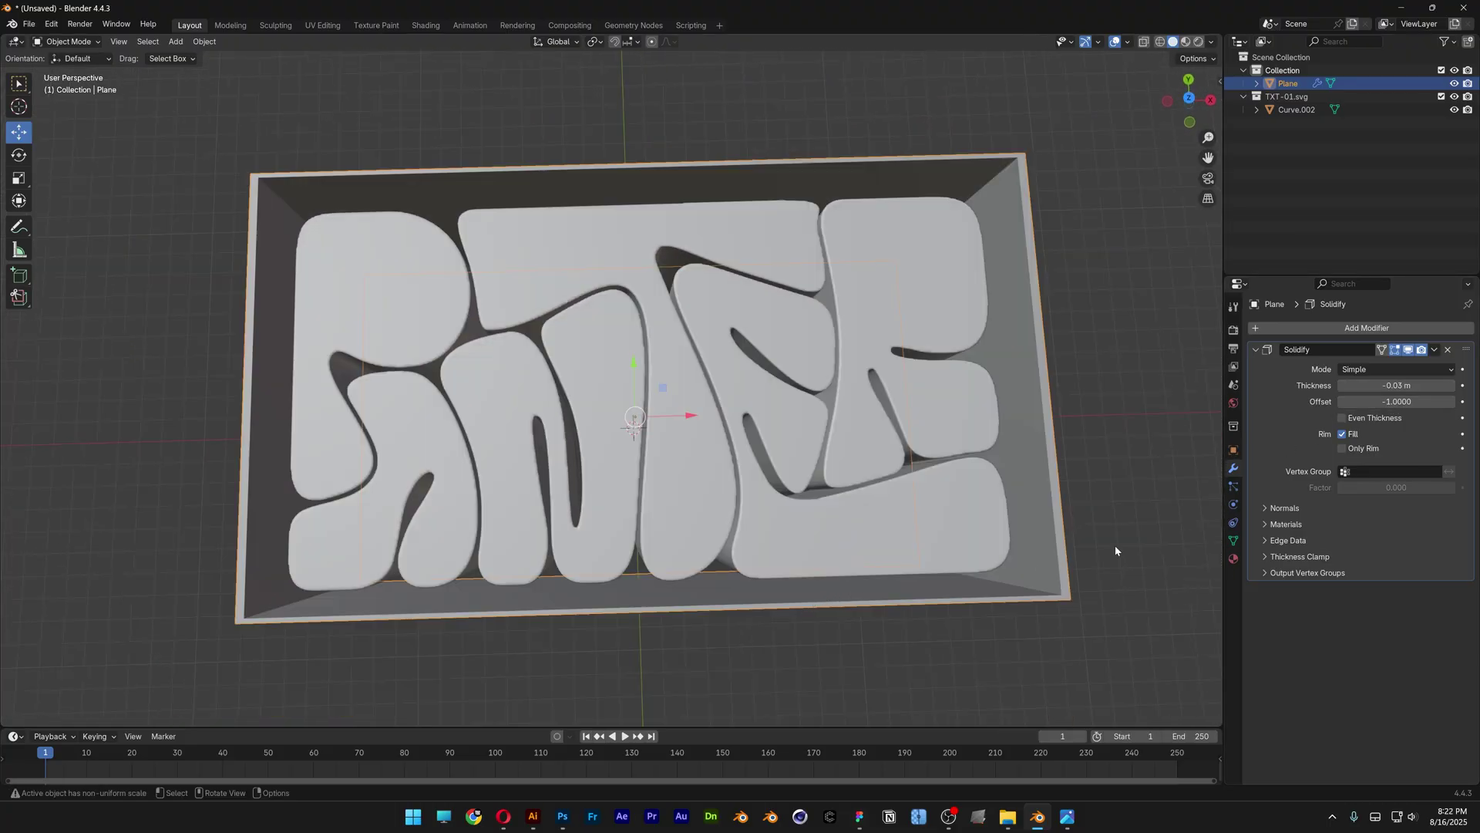
# Step: Apply the Solidify modifier permanently to the Plane mesh
pyautogui.click(1434, 349)
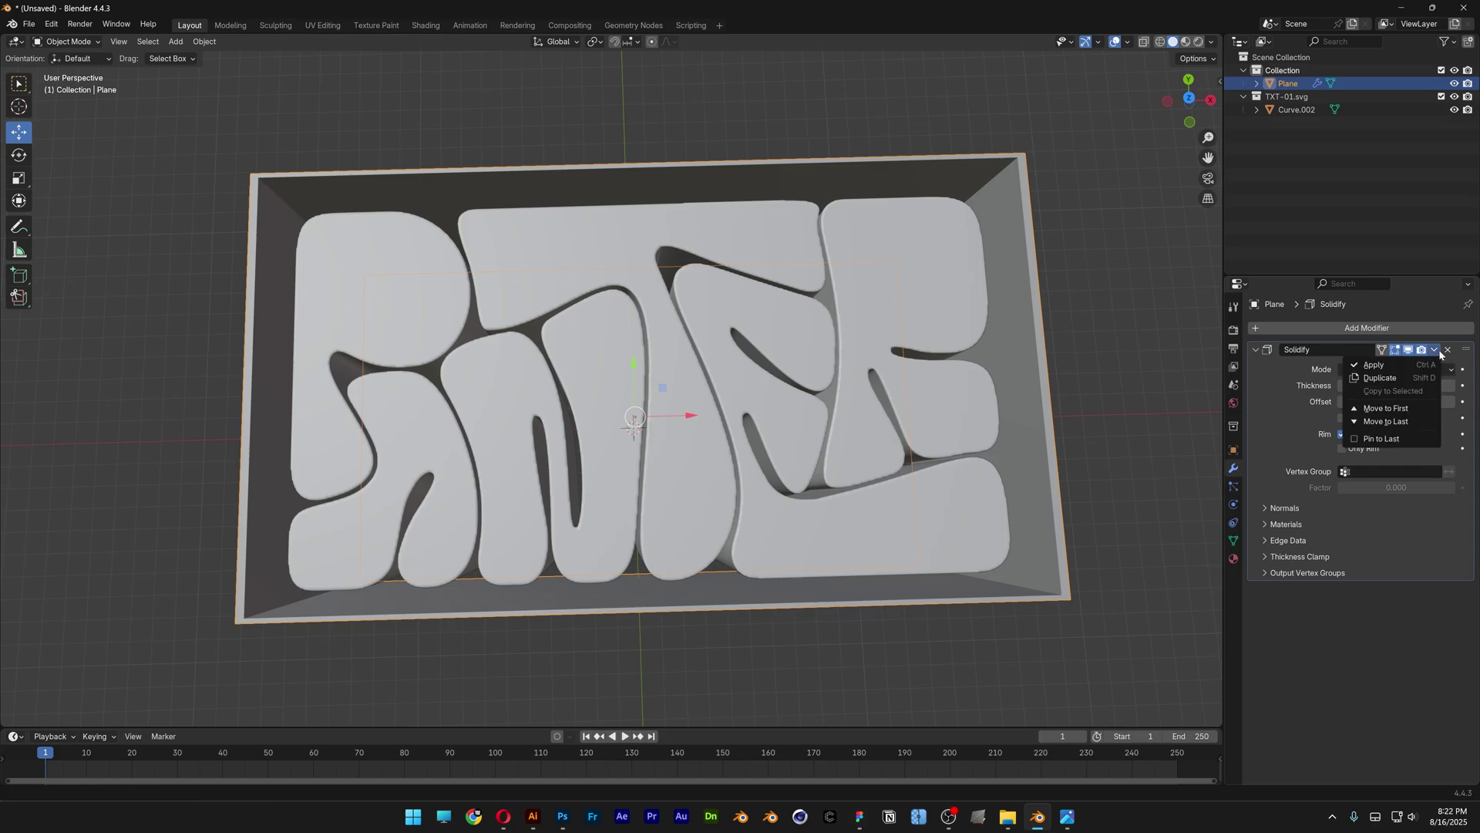
pyautogui.click(1377, 366)
pyautogui.moveTo(617, 563); pyautogui.dragTo(566, 427, button='middle')
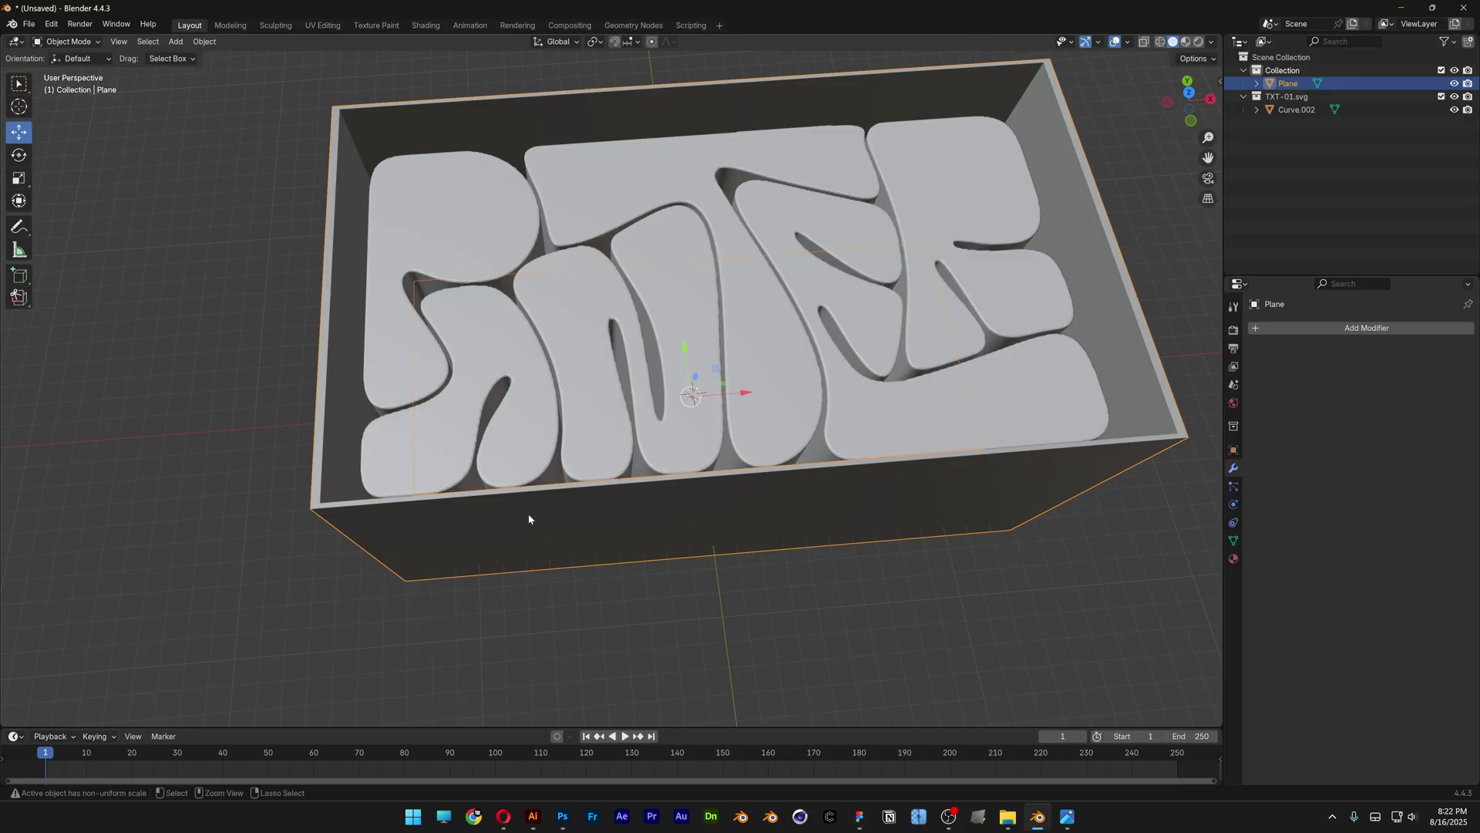
# Step: Apply scale on the Plane box and the Curve.002 lettering, then bring up the lettering's object menu
pyautogui.hotkey('ctrl', 'a')
pyautogui.click(467, 538)
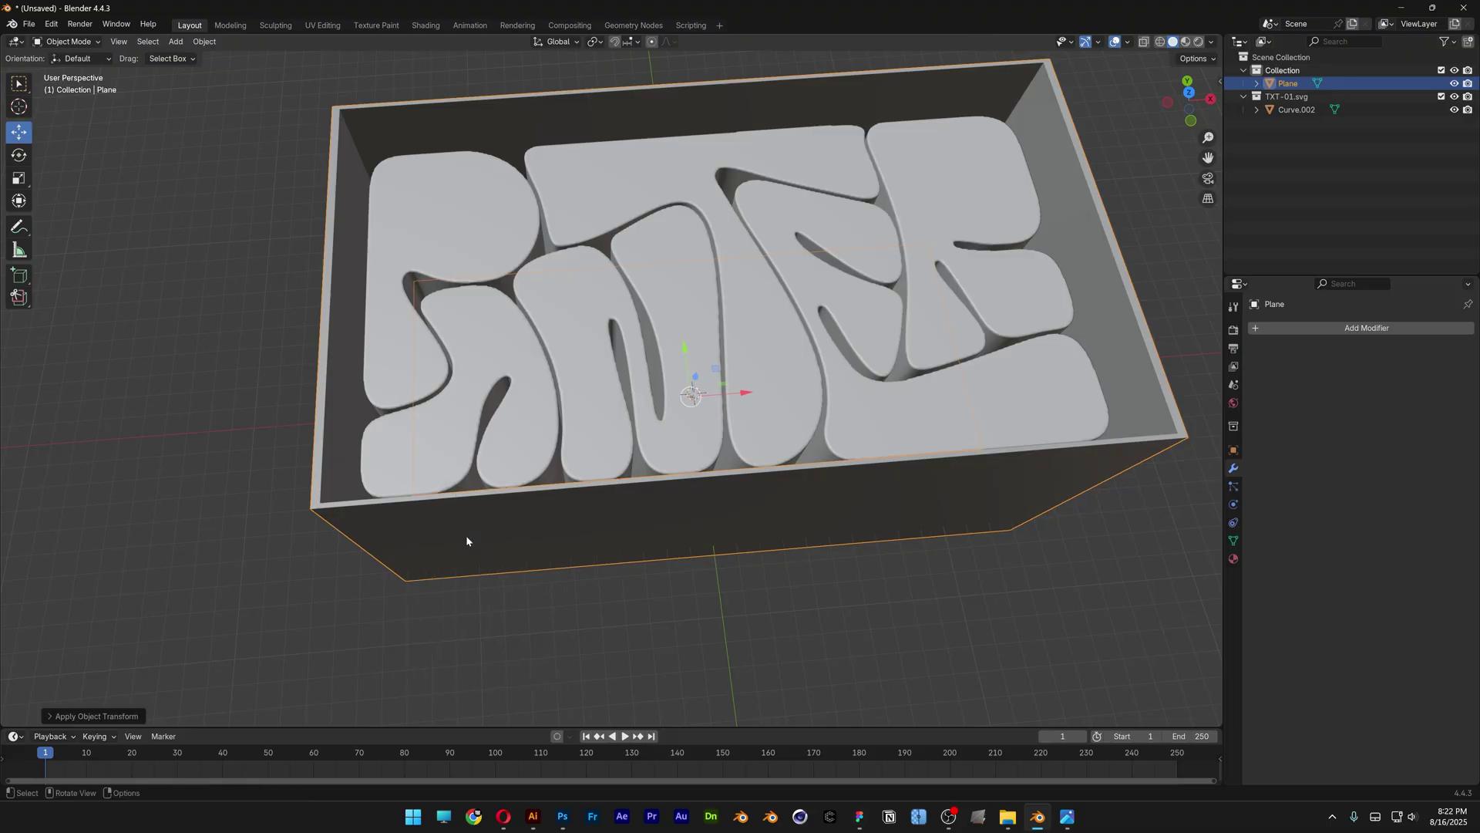
pyautogui.click(579, 393)
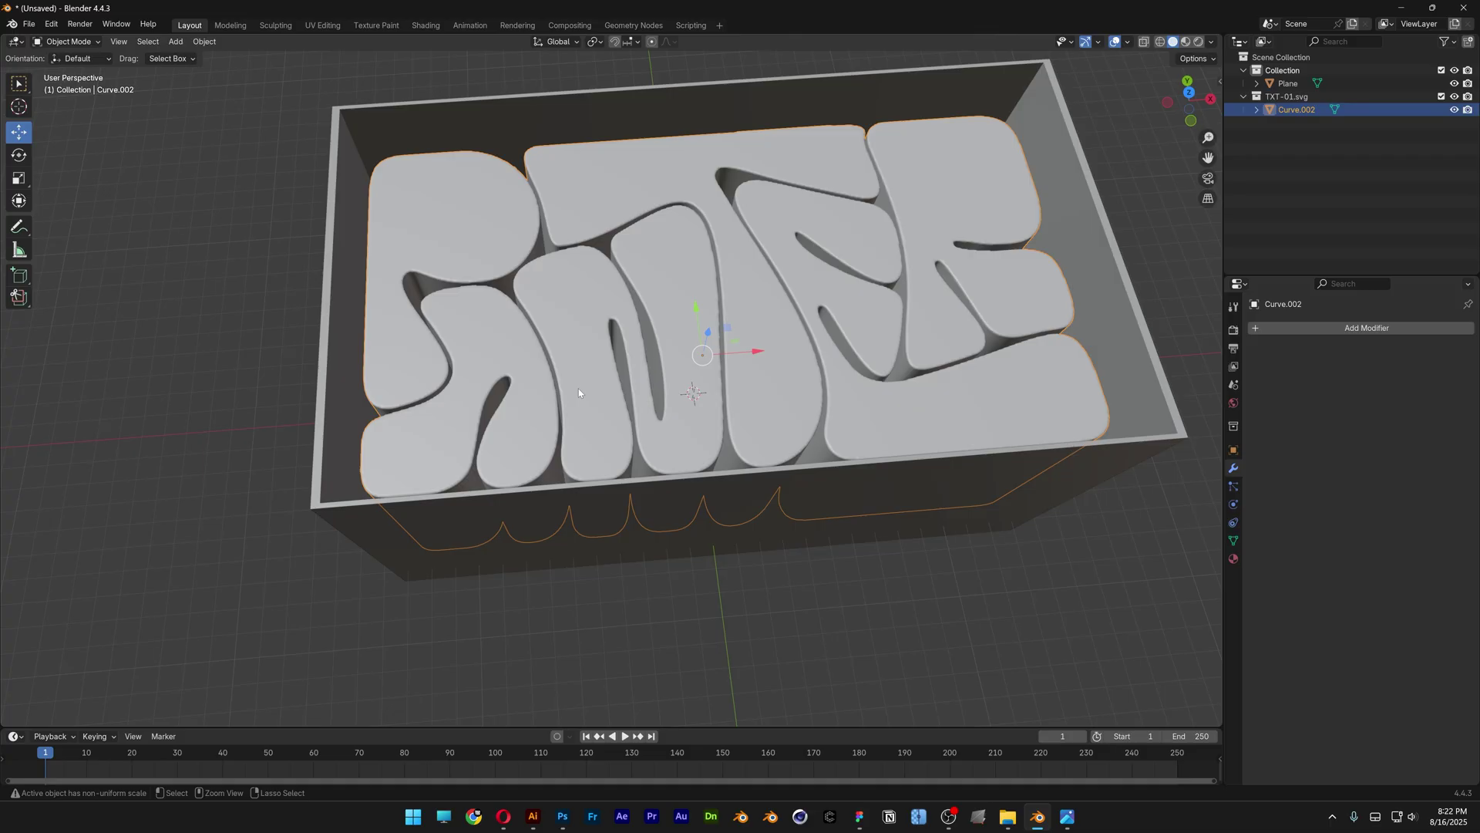
pyautogui.hotkey('ctrl', 'a')
pyautogui.click(578, 390)
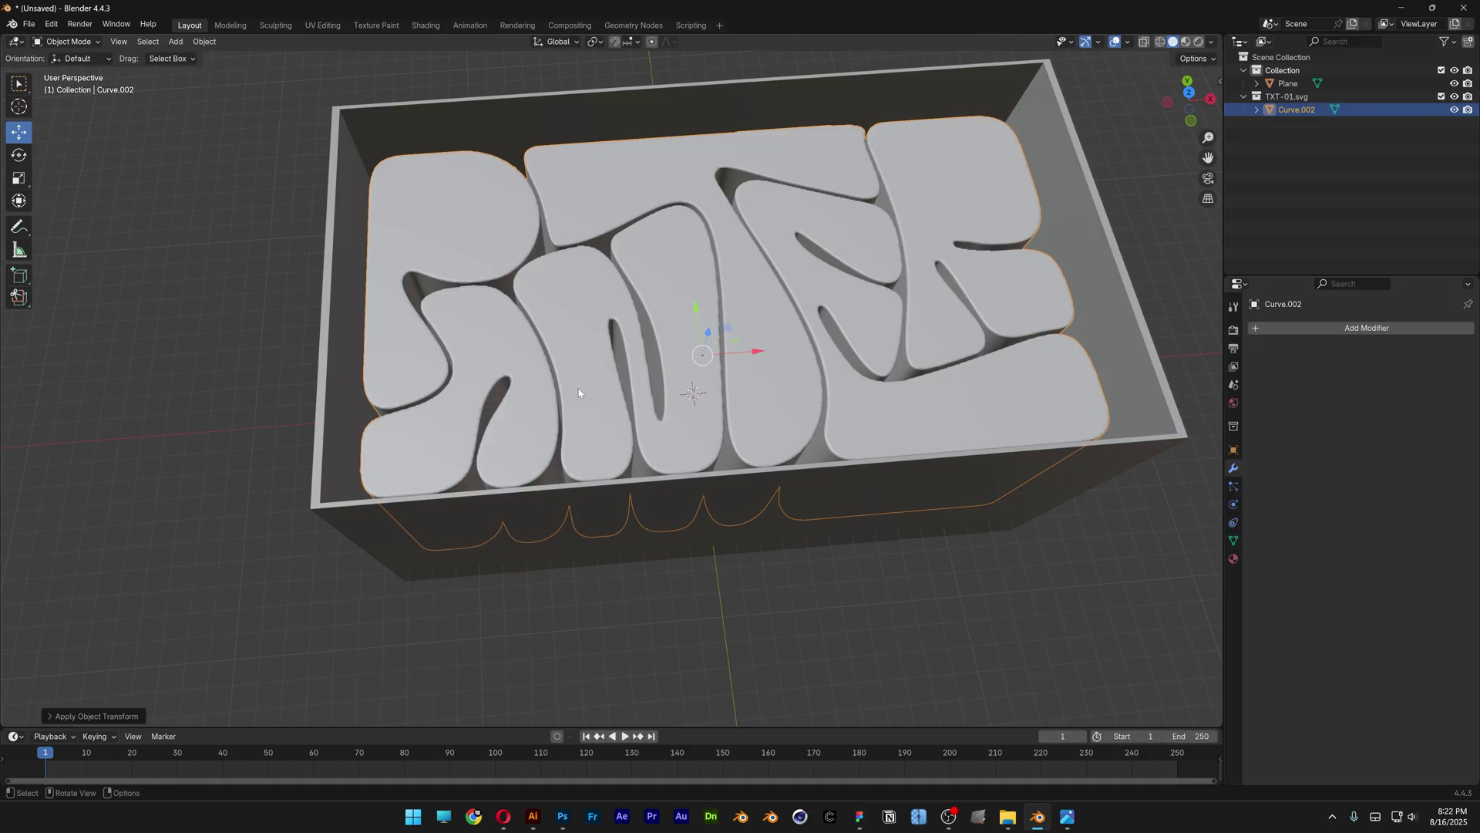
pyautogui.rightClick(602, 293)
pyautogui.moveTo(602, 295)
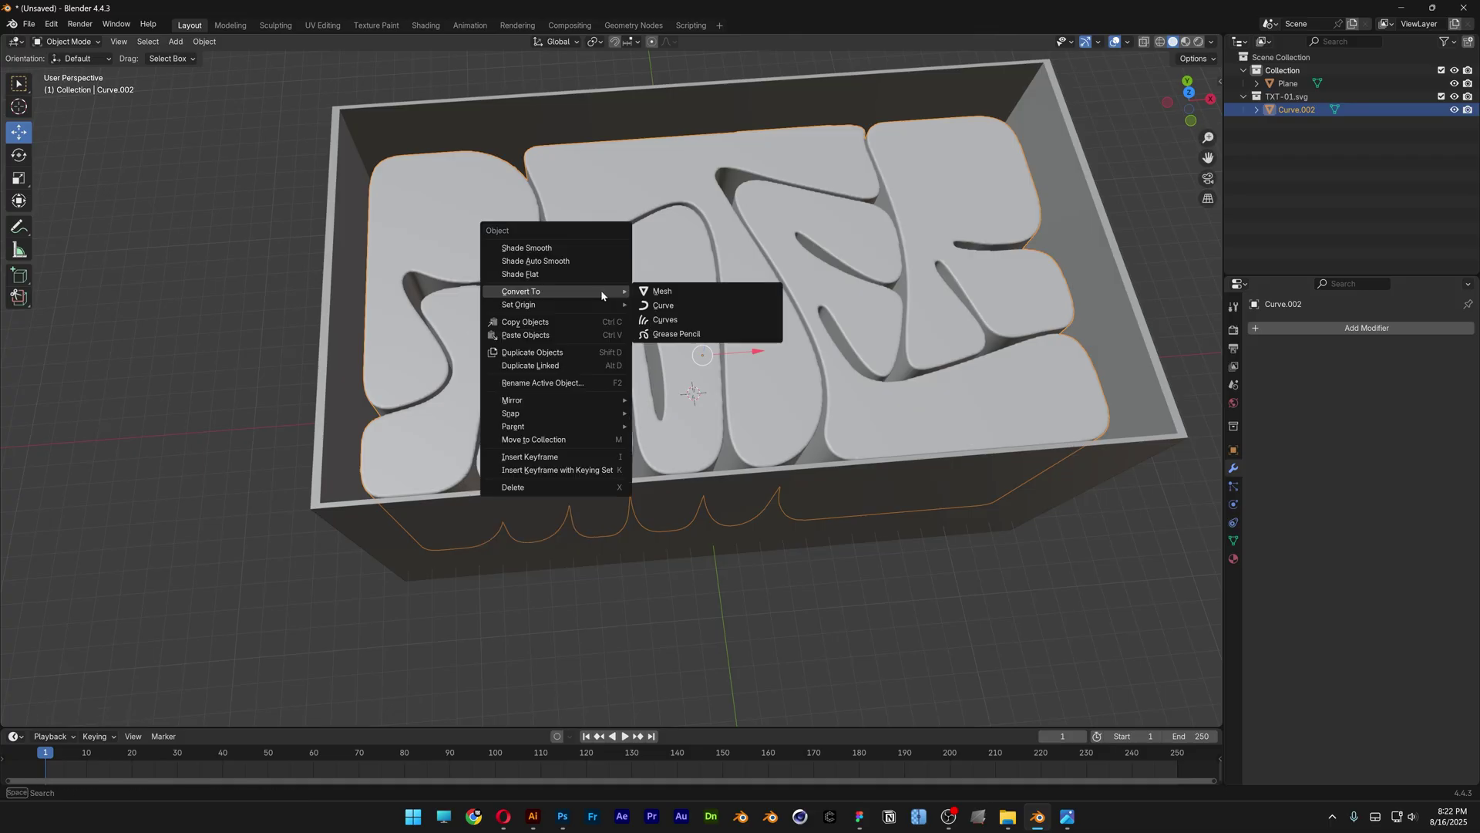
# Step: Shade the lettering smooth, give the box Collision physics, and reselect the letters
pyautogui.click(573, 250)
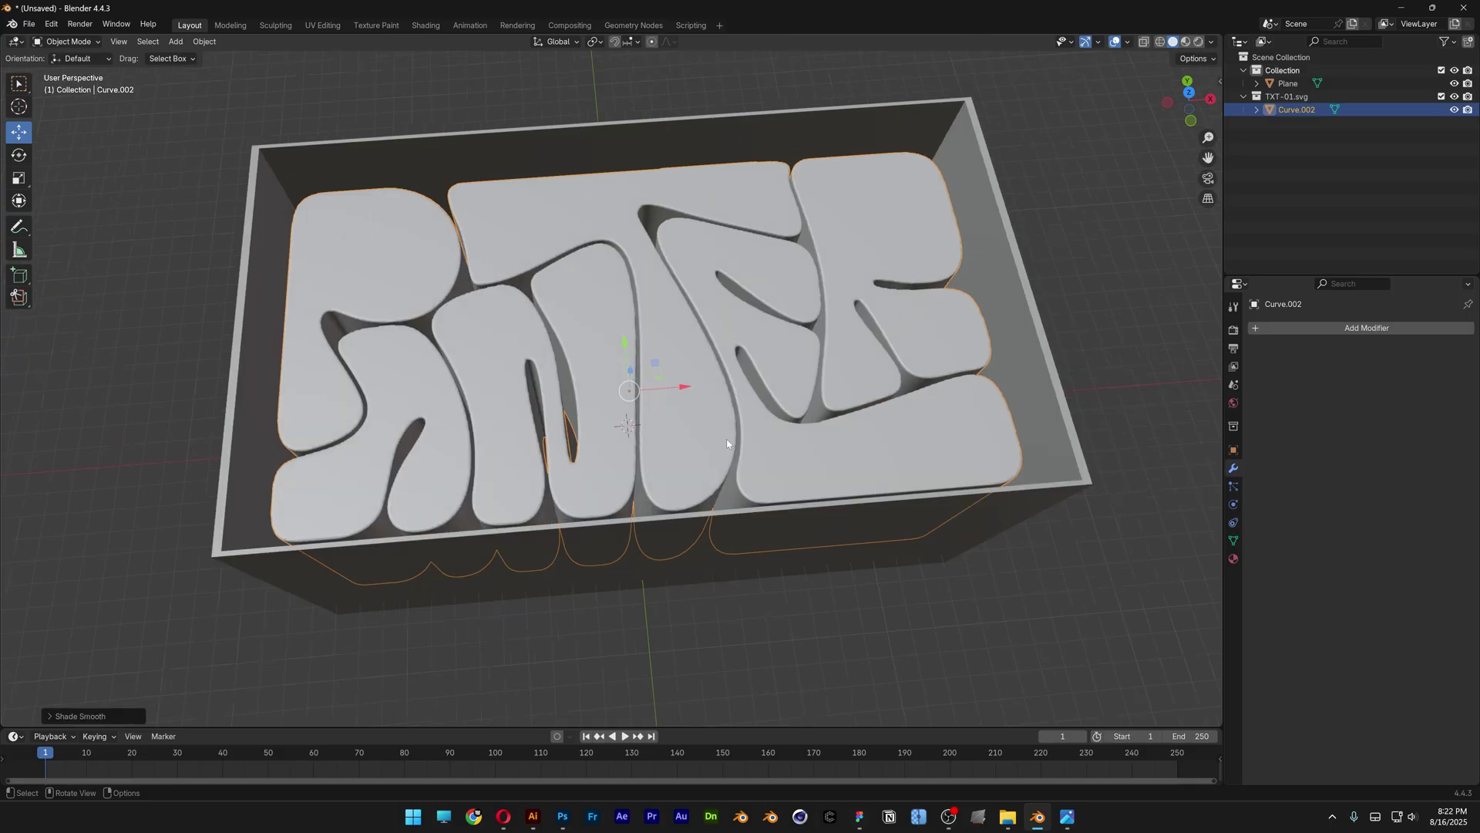
pyautogui.click(1051, 434)
pyautogui.click(1233, 505)
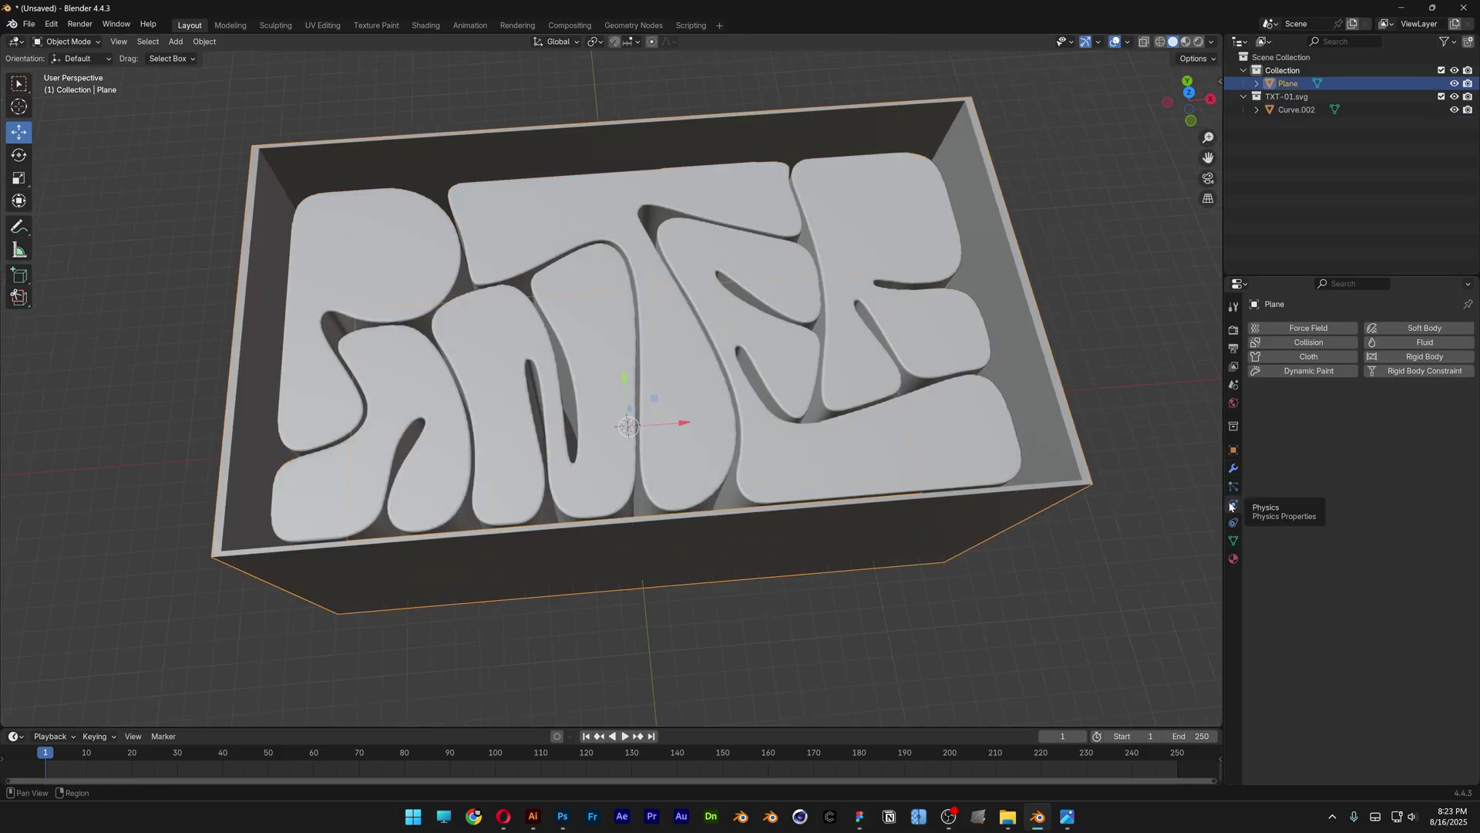
pyautogui.click(1329, 348)
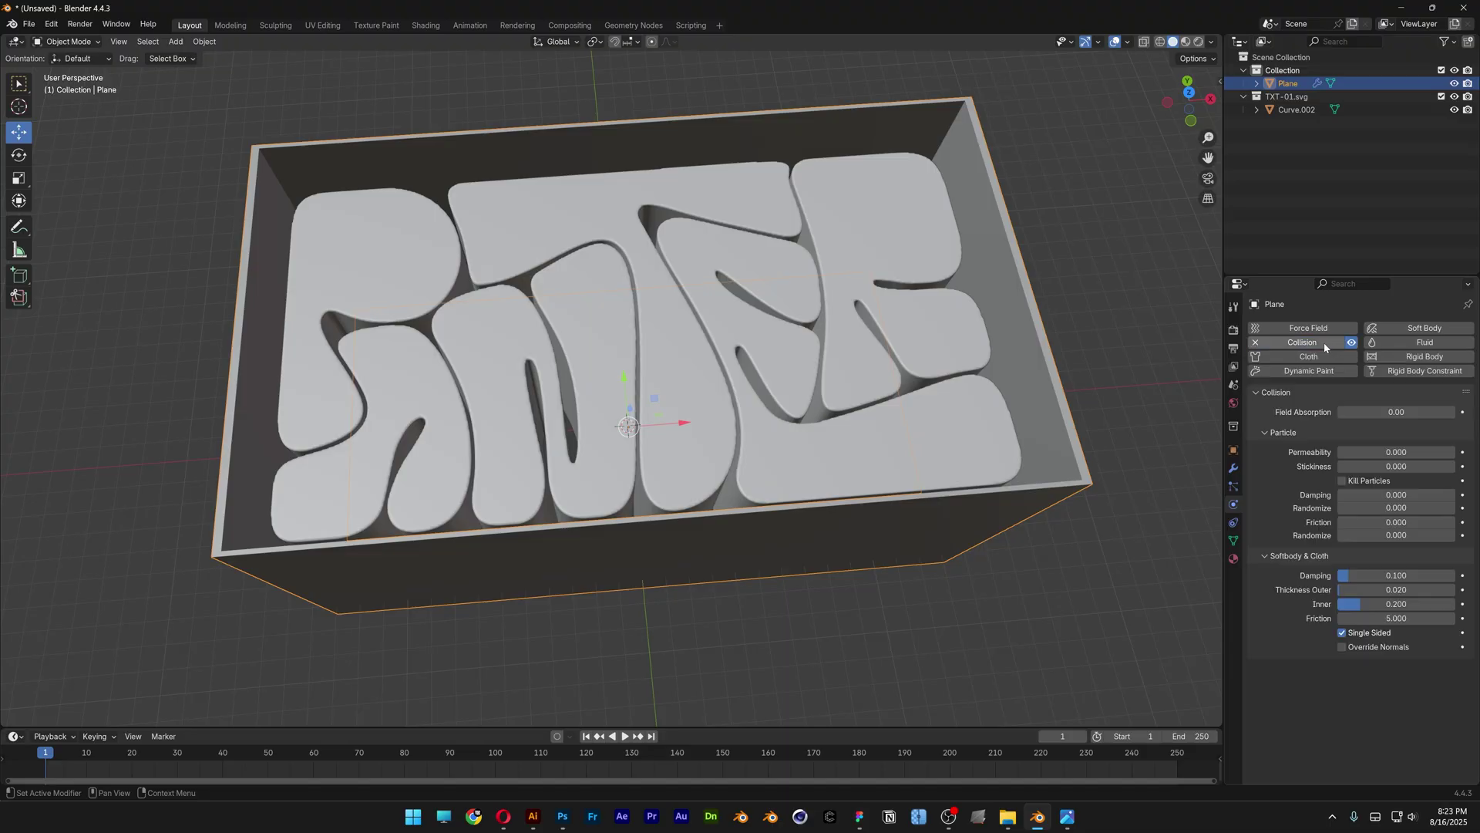
pyautogui.click(957, 335)
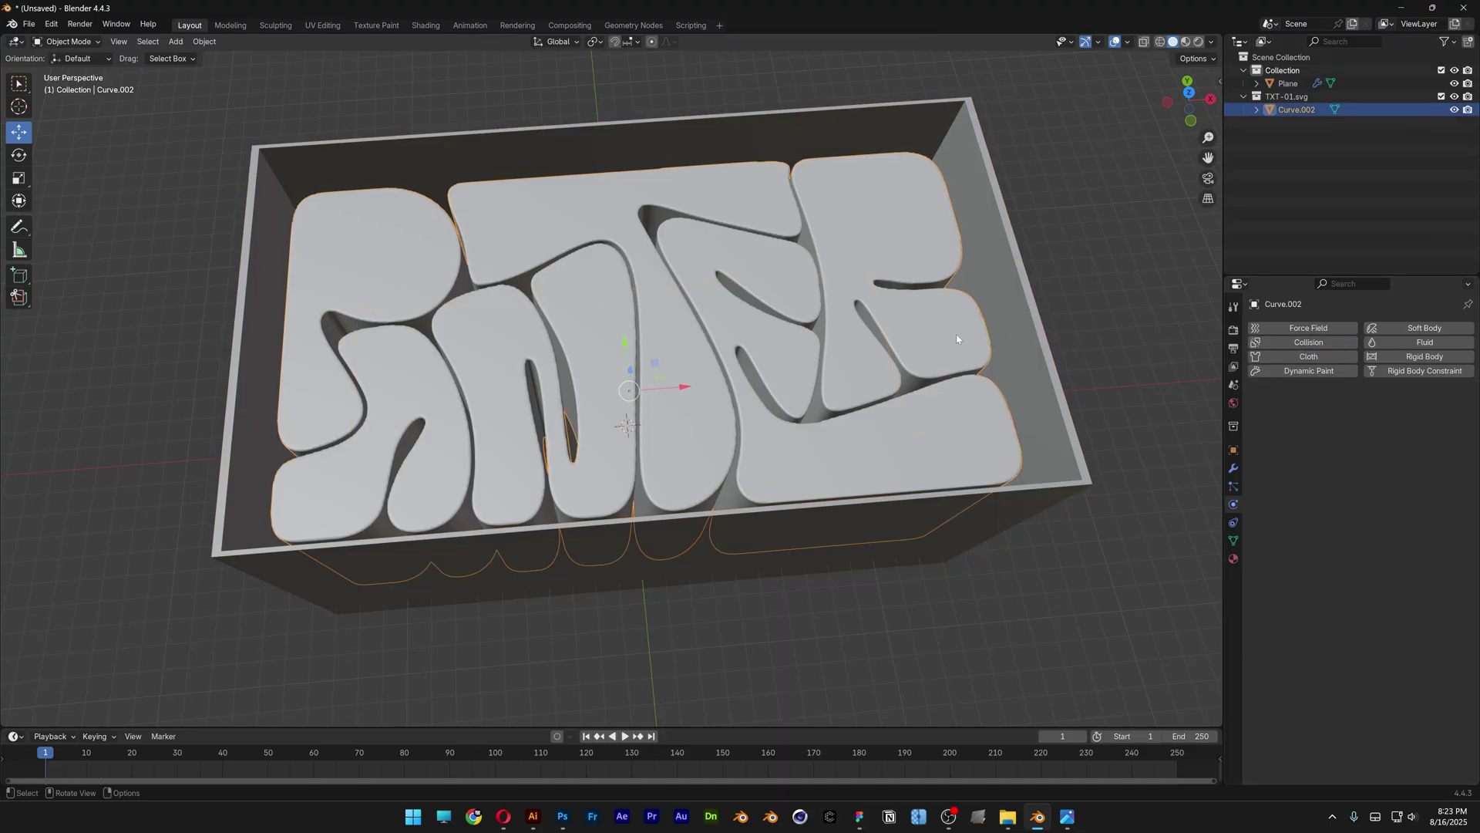
# Step: Add Cloth physics to the letters, set the current frame to 0 and quality steps to 8
pyautogui.click(1327, 363)
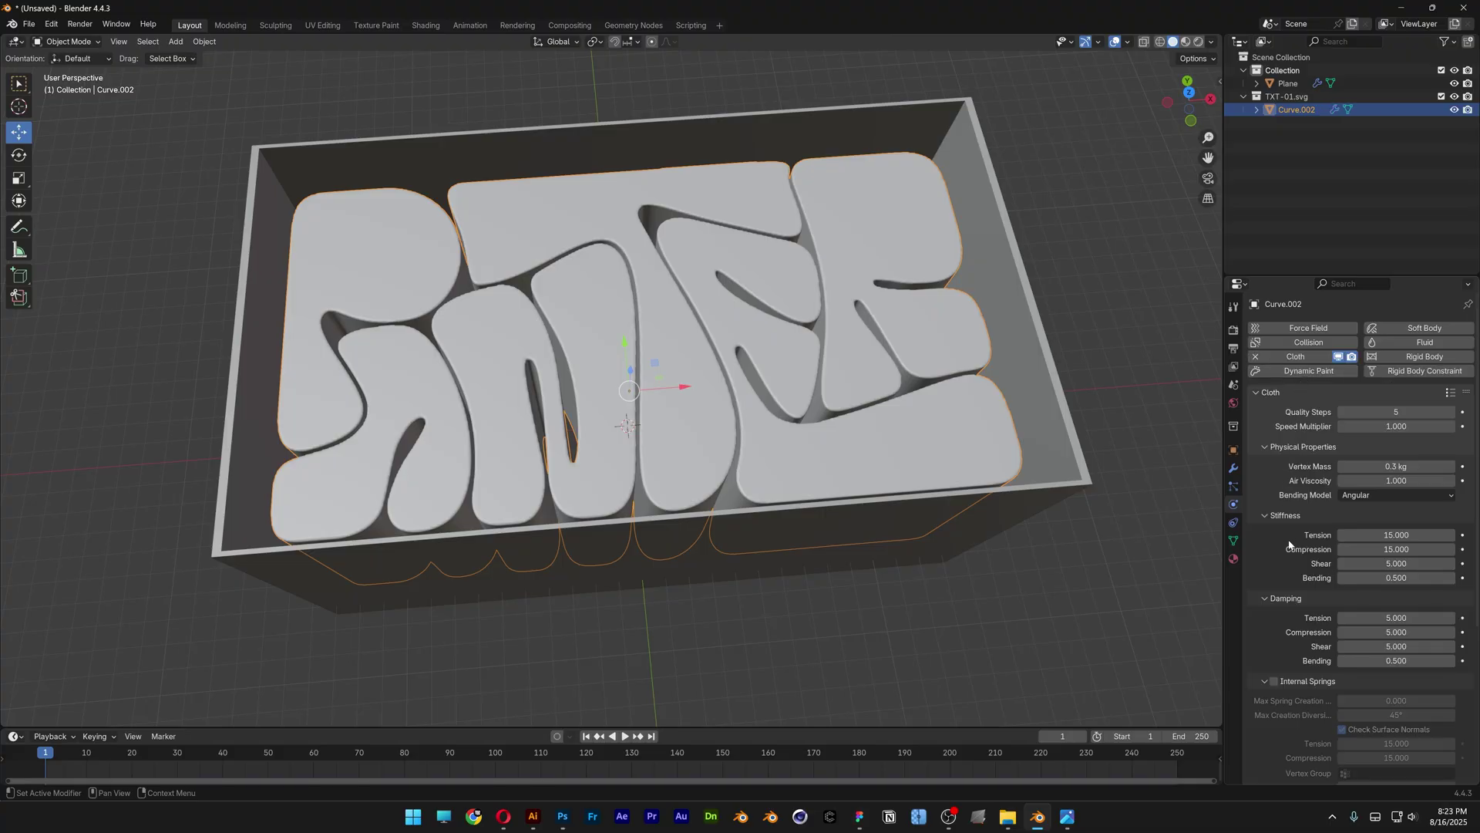
pyautogui.click(1066, 736)
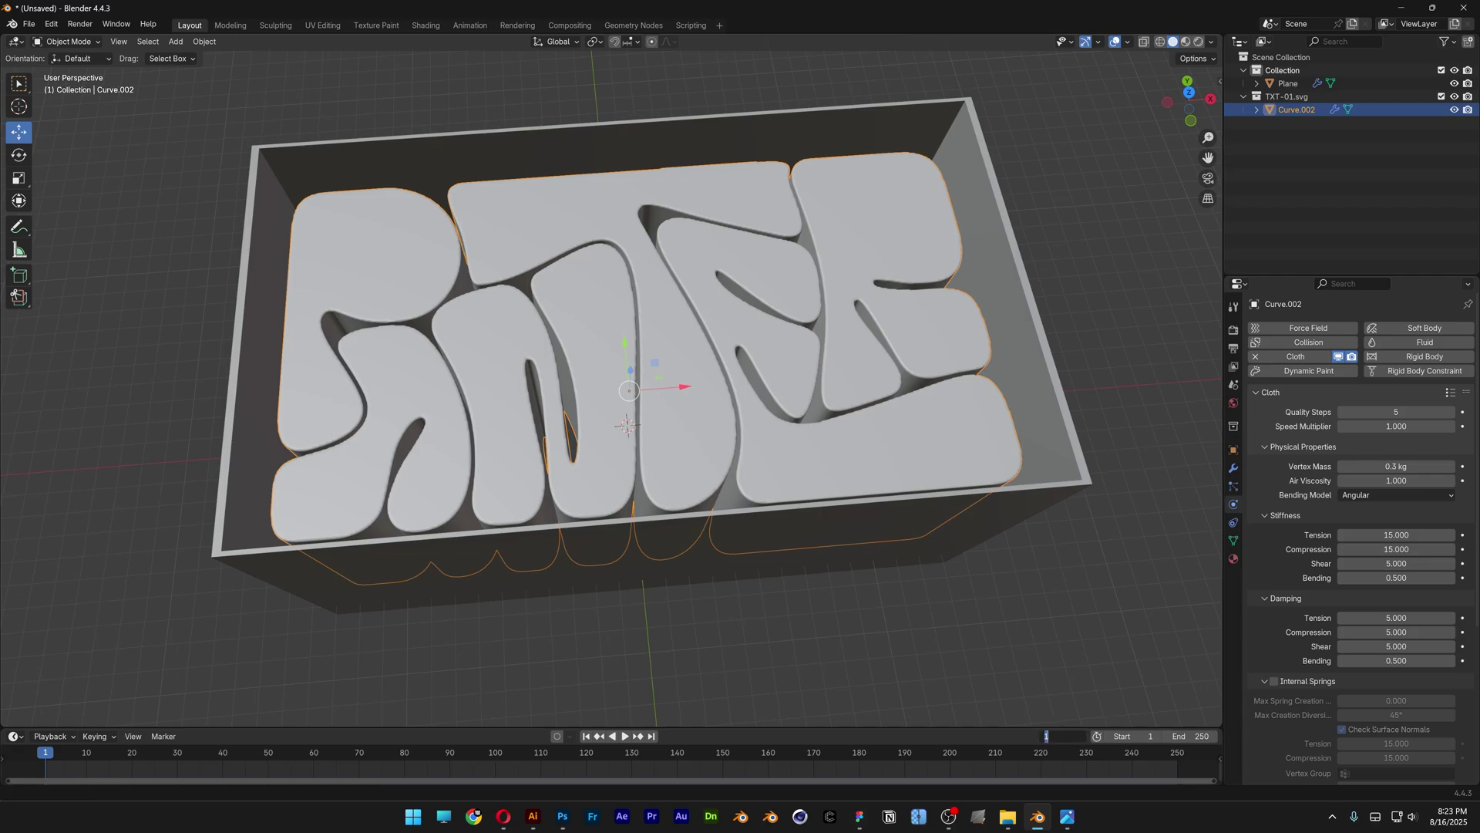
pyautogui.write('0')
pyautogui.press('Return')
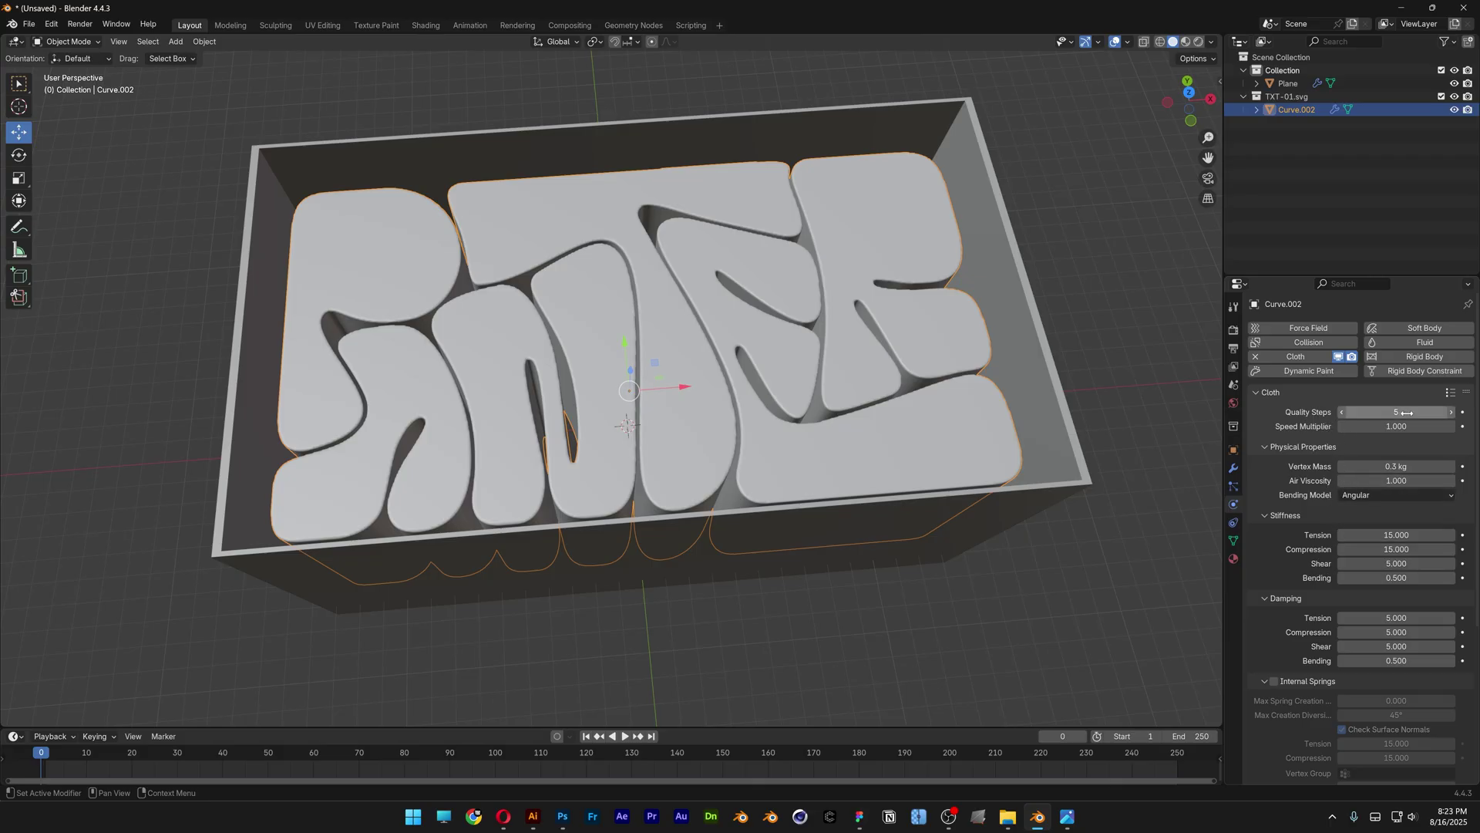
pyautogui.click(1357, 412)
pyautogui.write('8')
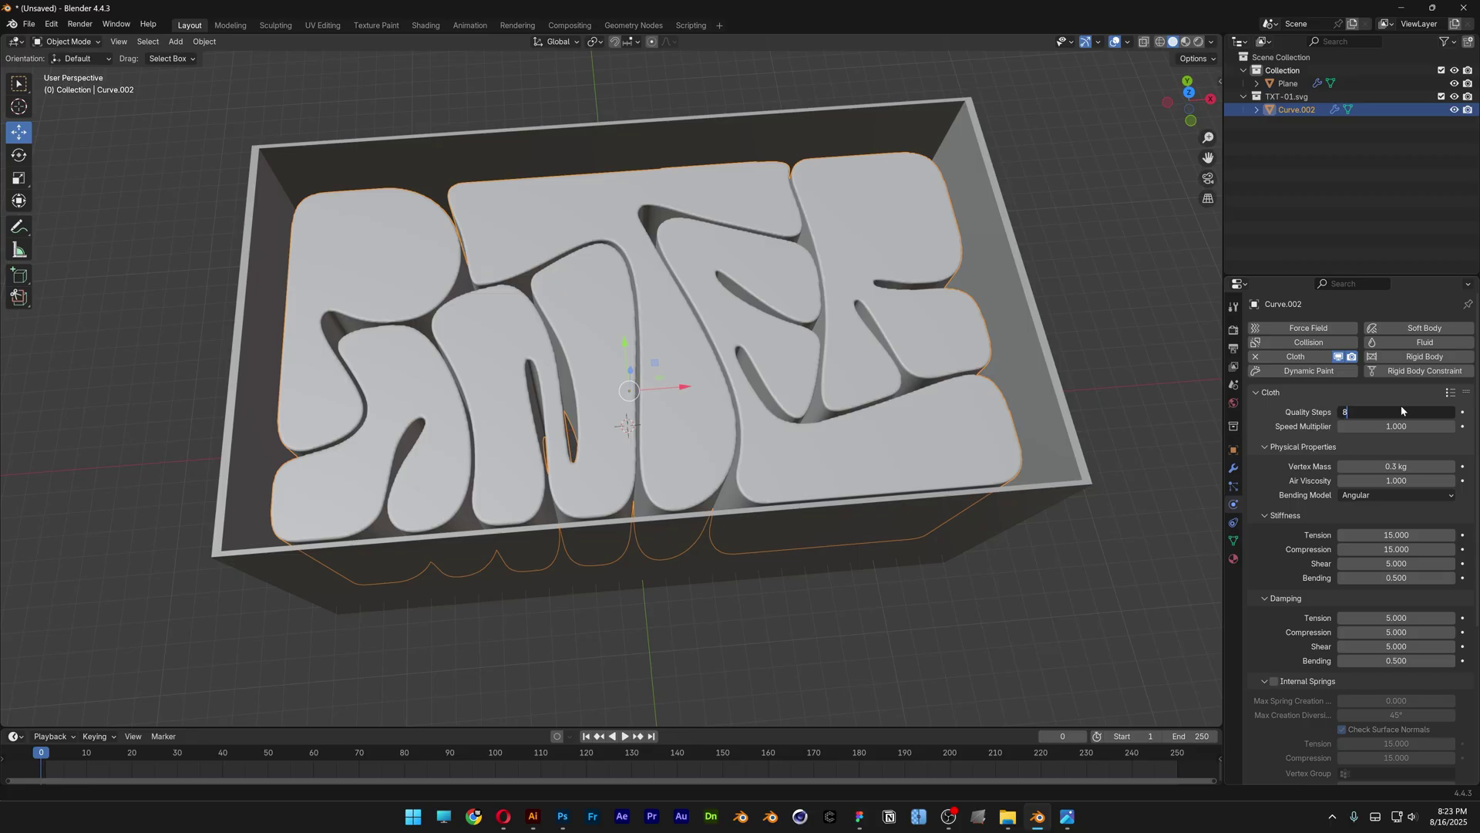
pyautogui.press('Return')
# Step: Enable cloth pressure 4 with custom target volume 3 and pressure scale 2
pyautogui.scroll(-5, 1380, 440)
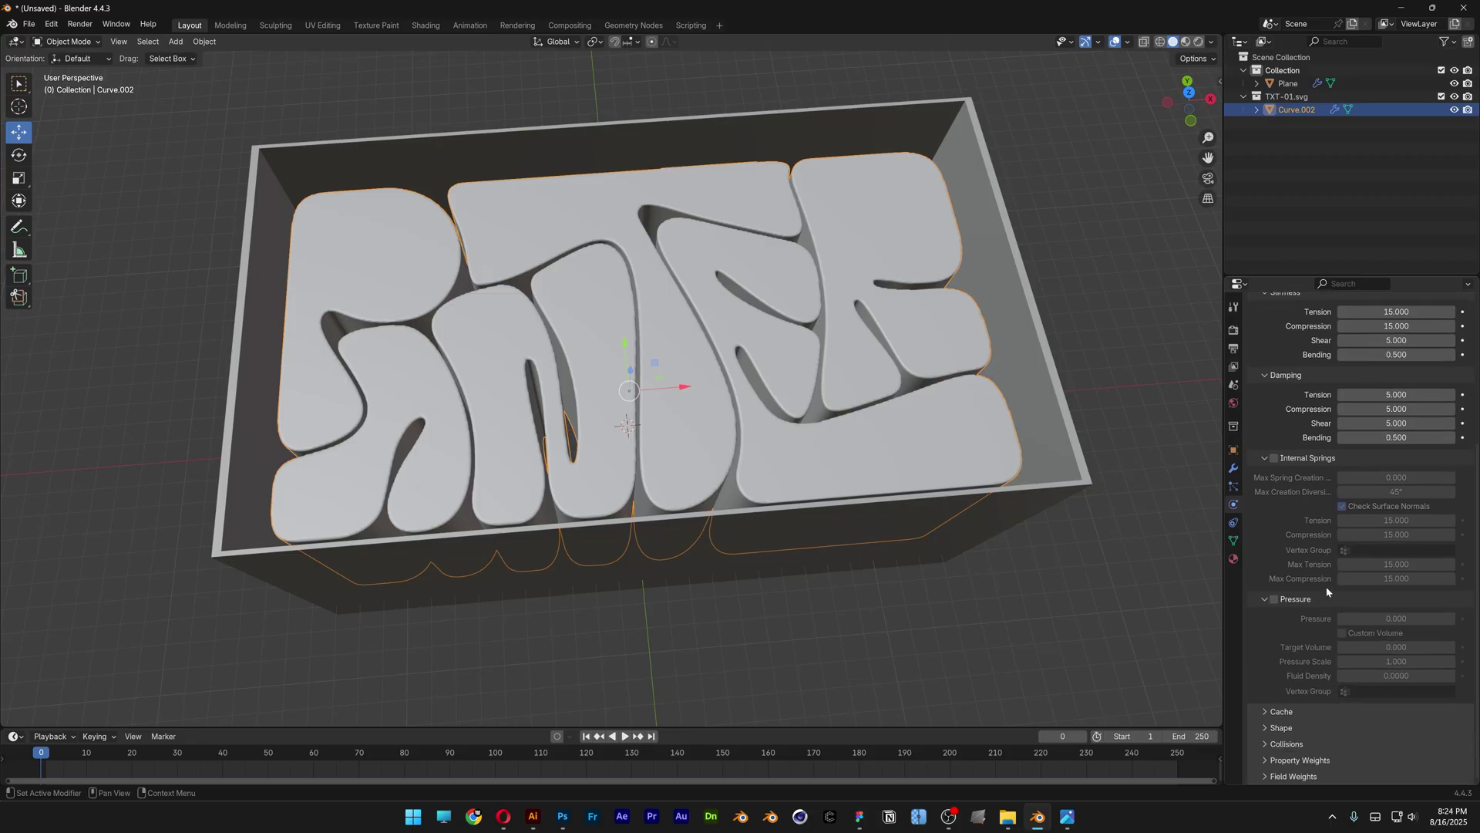
pyautogui.click(1275, 599)
pyautogui.click(1380, 618)
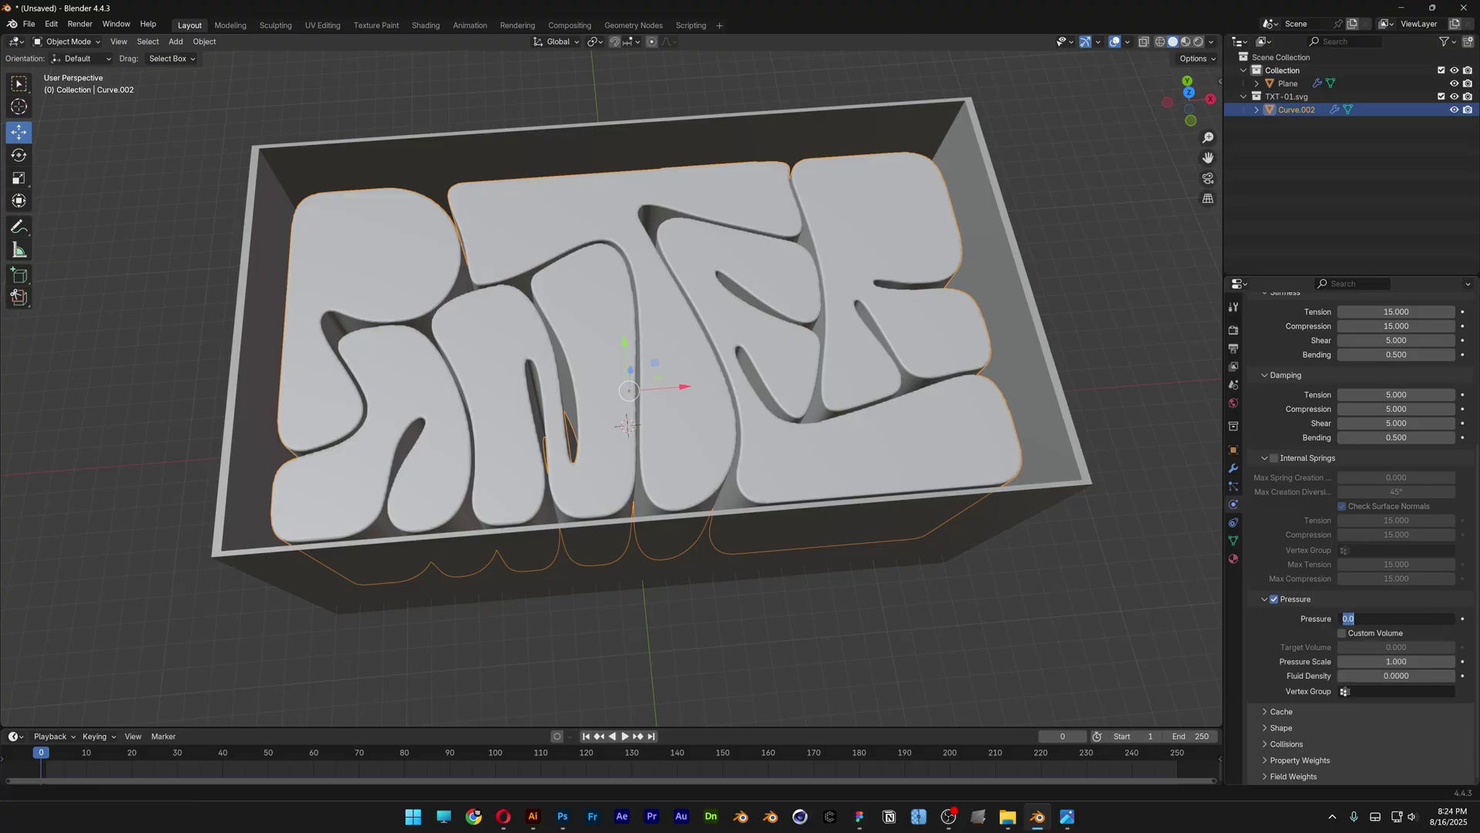
pyautogui.write('4')
pyautogui.press('Return')
pyautogui.click(1347, 634)
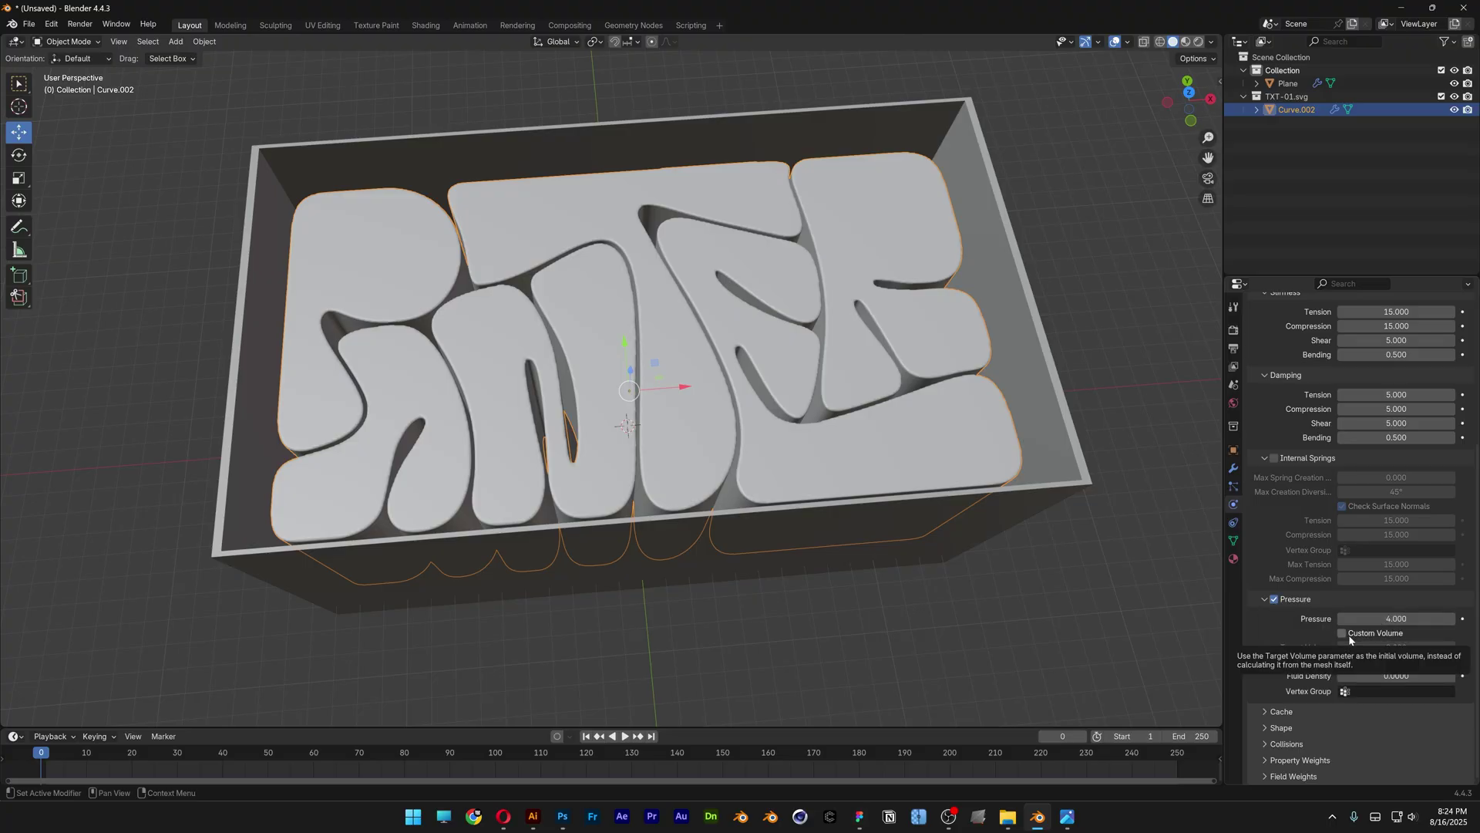
pyautogui.click(1384, 648)
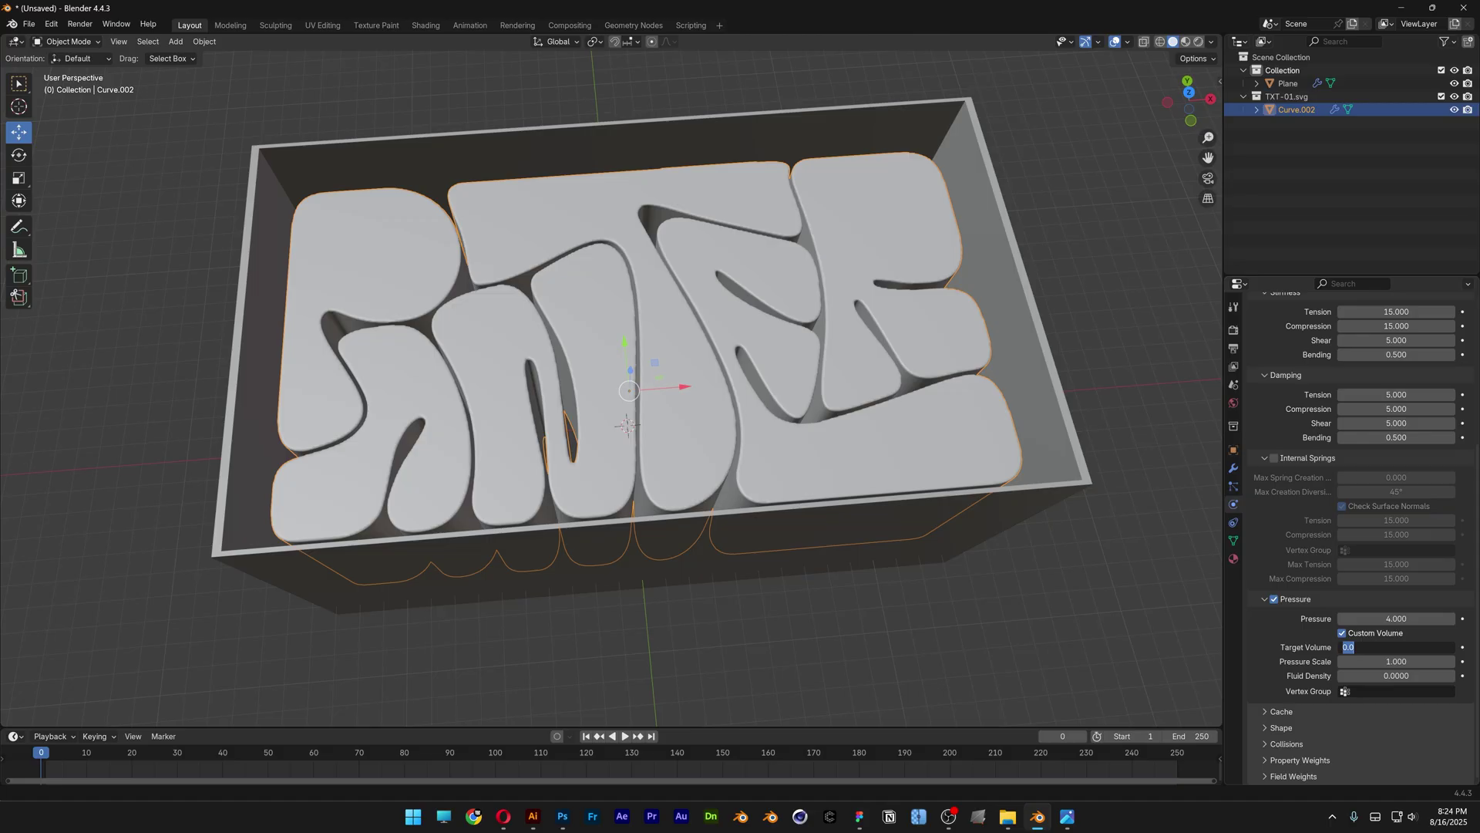
pyautogui.write('3')
pyautogui.press('Tab')
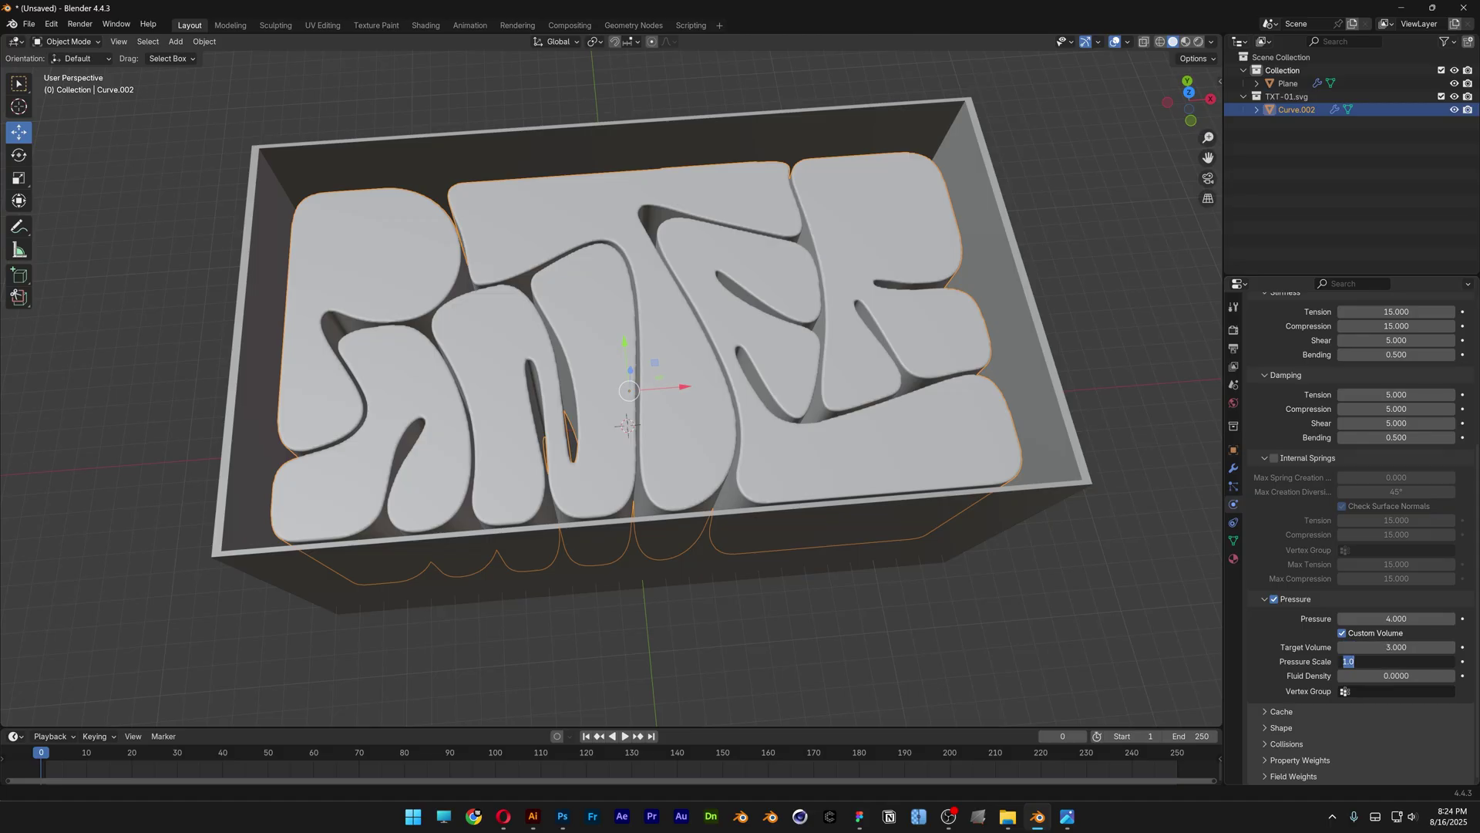
pyautogui.write('2')
pyautogui.press('Return')
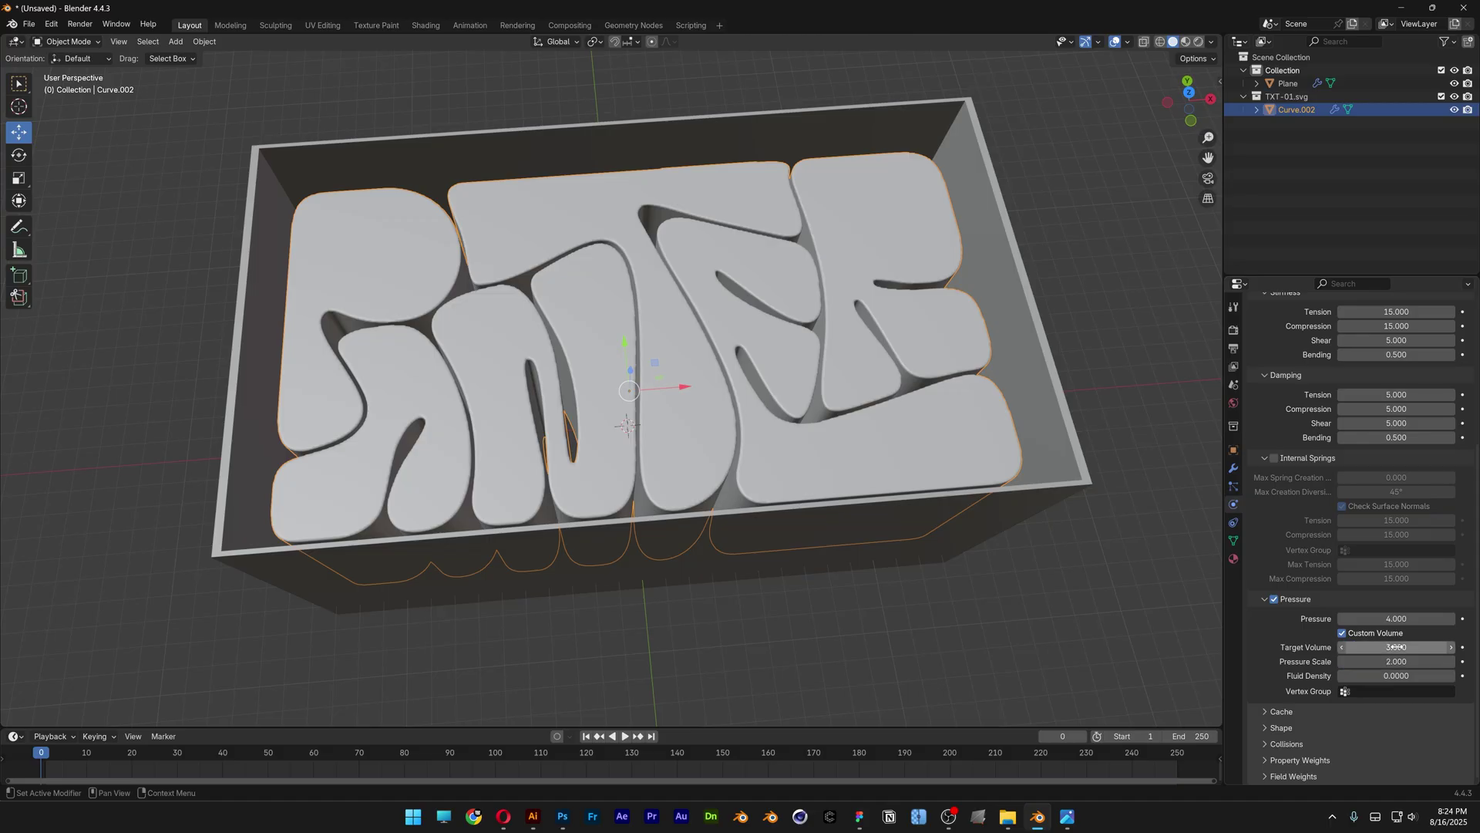
pyautogui.click(1286, 713)
# Step: Set the cloth cache end frame to 10 and the gravity field weight to 0
pyautogui.scroll(-5, 1286, 716)
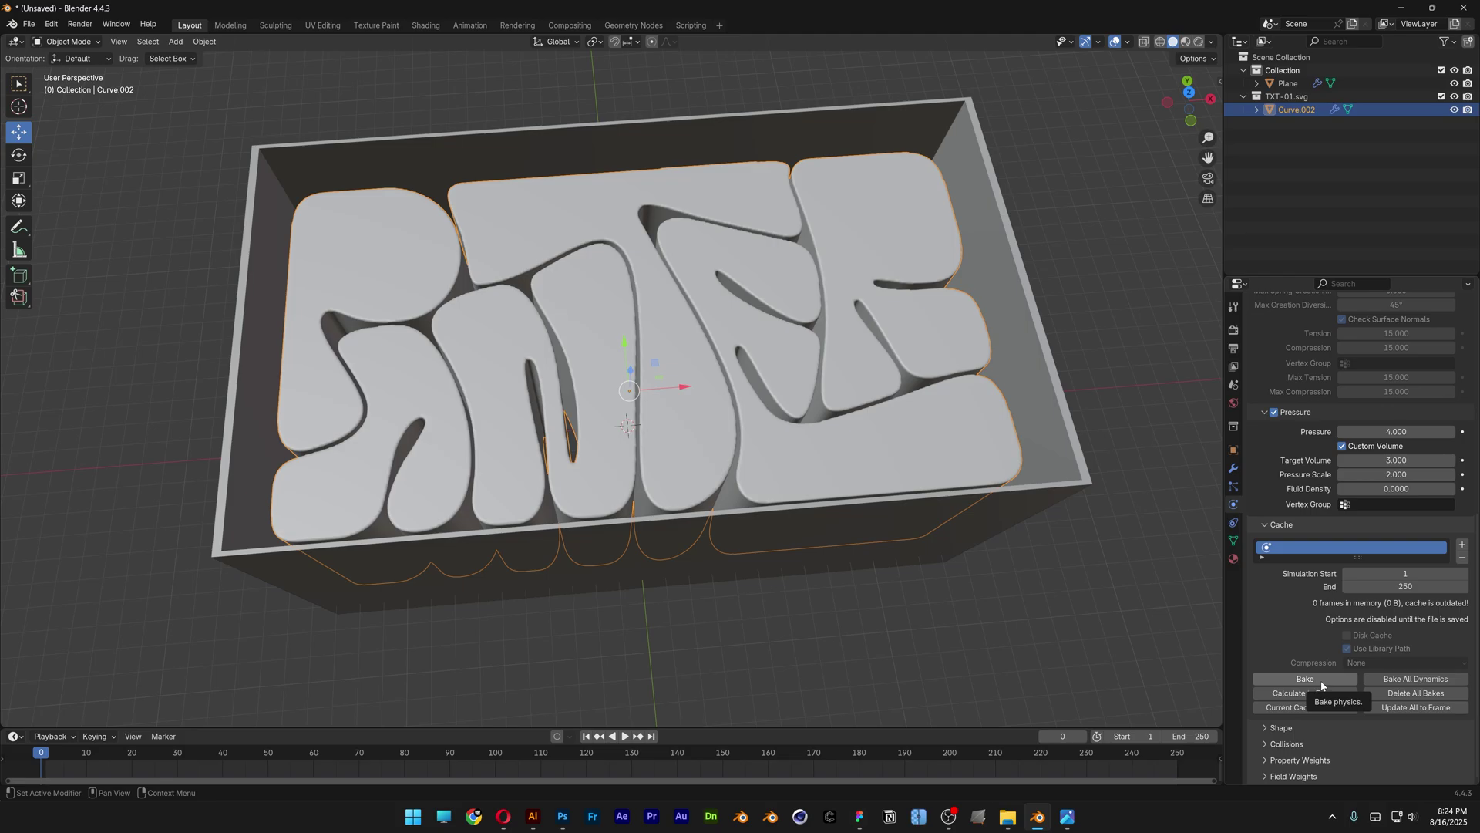
pyautogui.click(1407, 588)
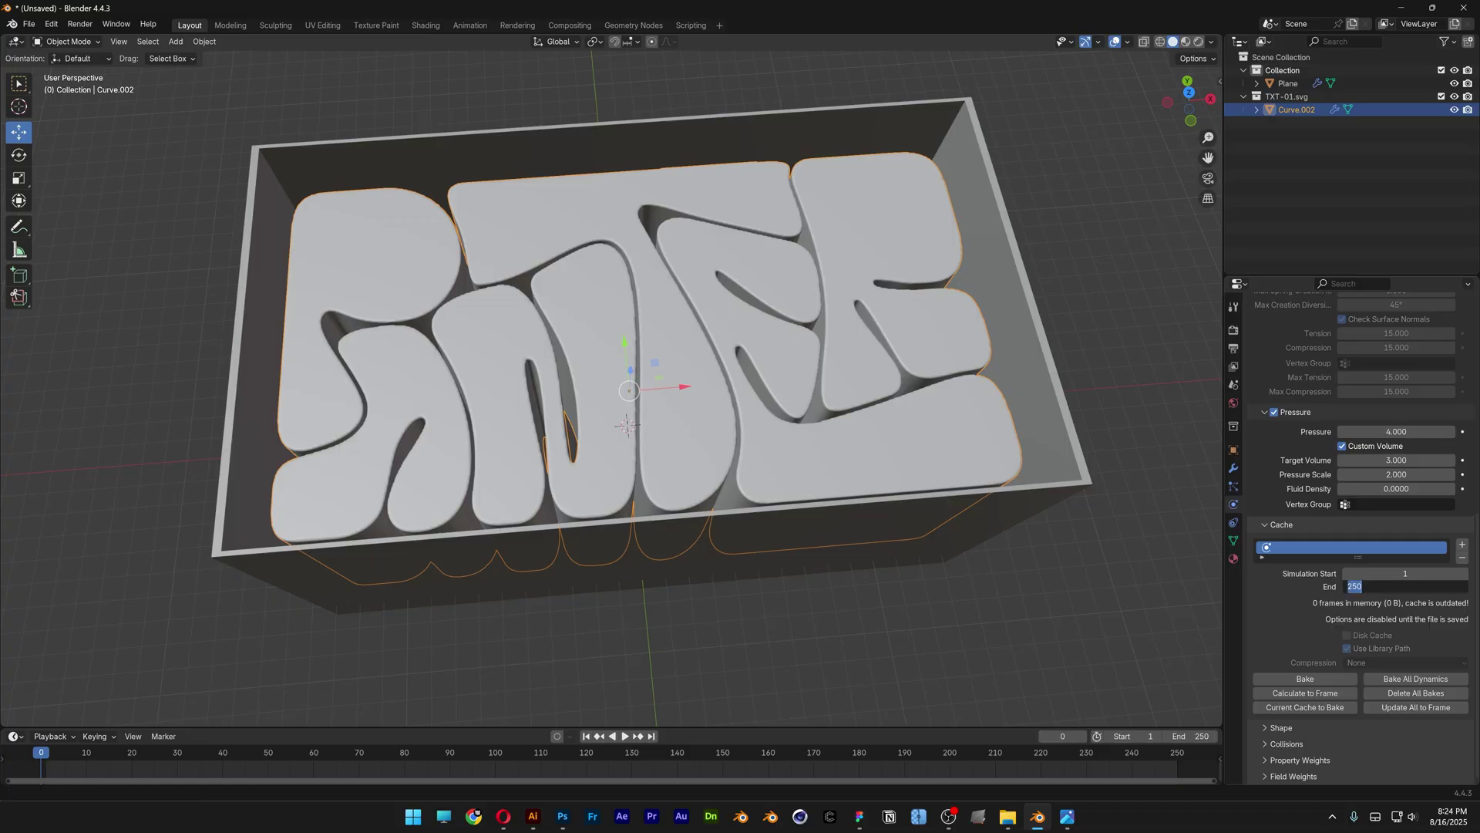
pyautogui.write('10')
pyautogui.press('Return')
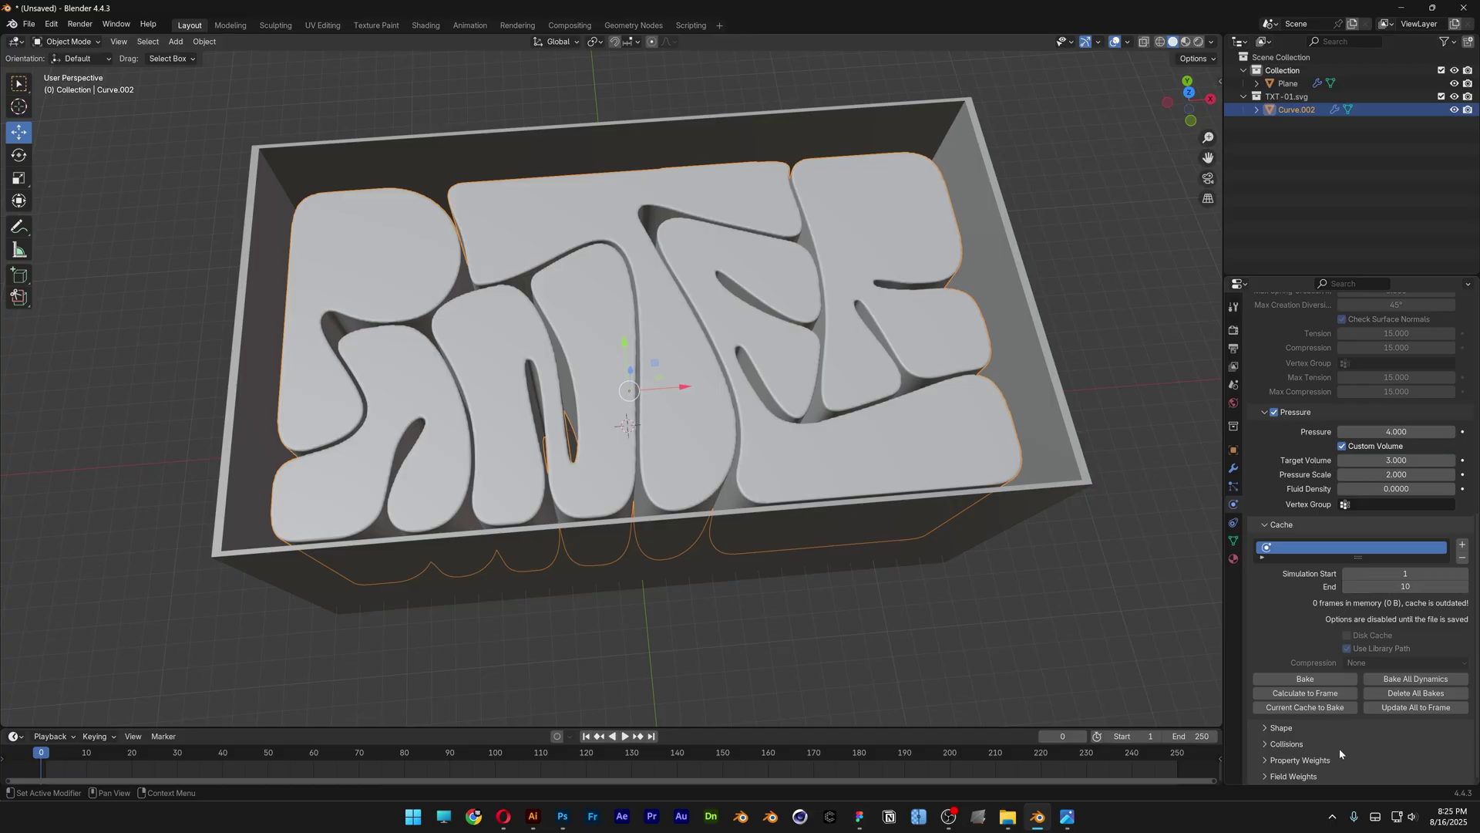
pyautogui.click(1300, 777)
pyautogui.scroll(-6, 1349, 655)
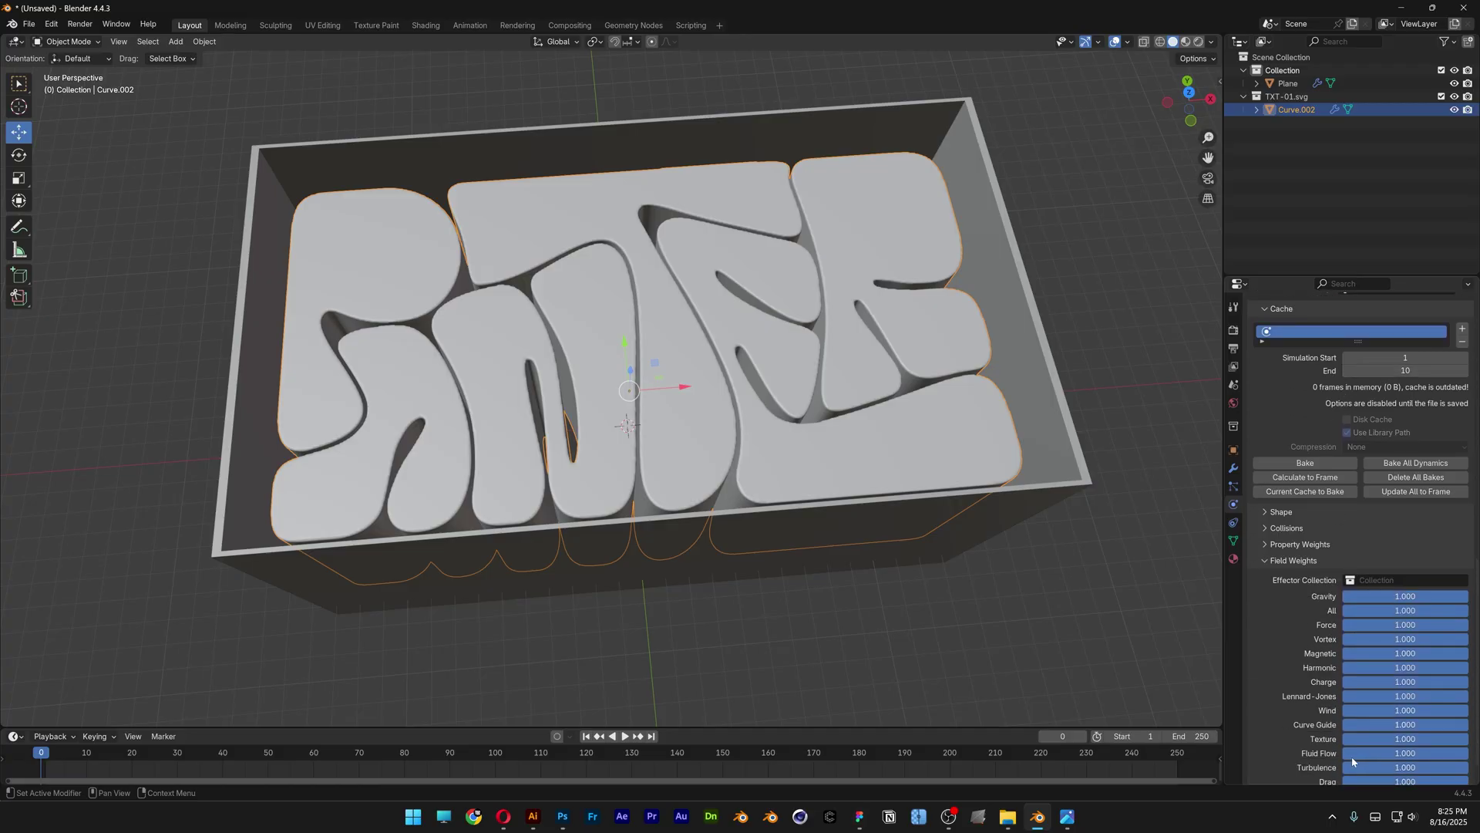
pyautogui.moveTo(1428, 578); pyautogui.dragTo(1341, 575)
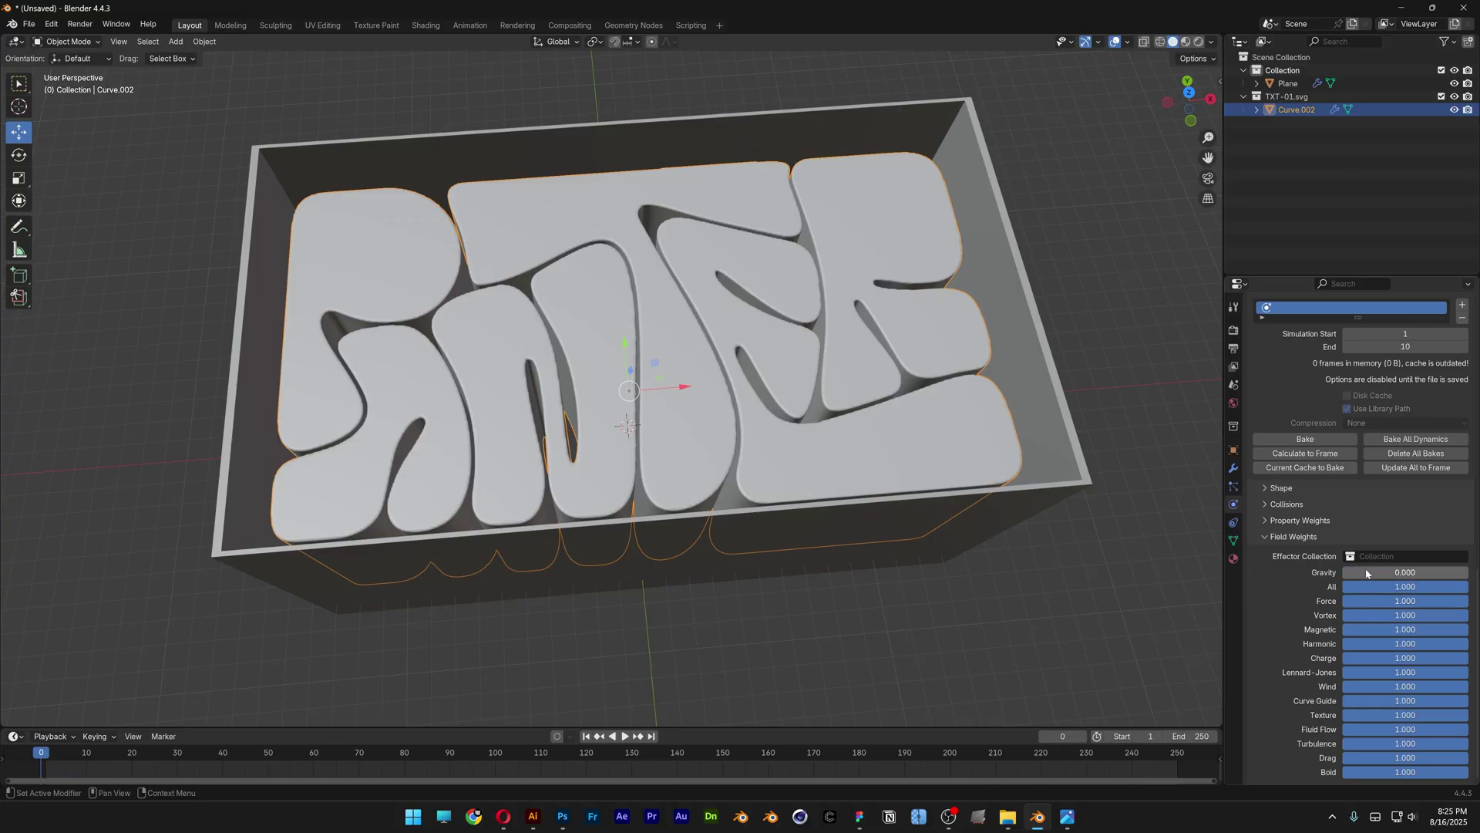
# Step: Set cloth collision quality to 3 and enable self collisions
pyautogui.click(1287, 504)
pyautogui.click(1397, 523)
pyautogui.write('3')
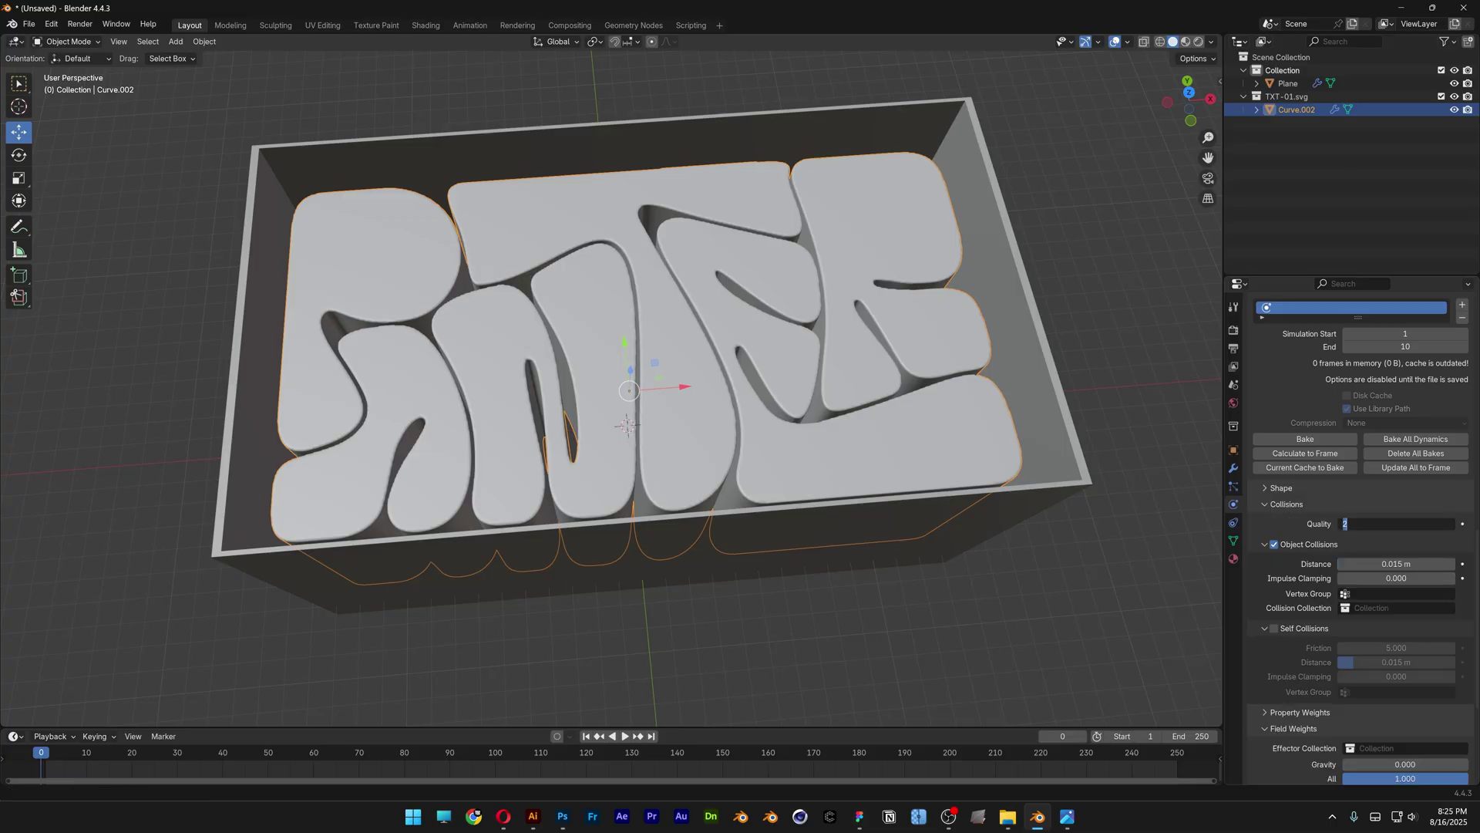
pyautogui.press('Return')
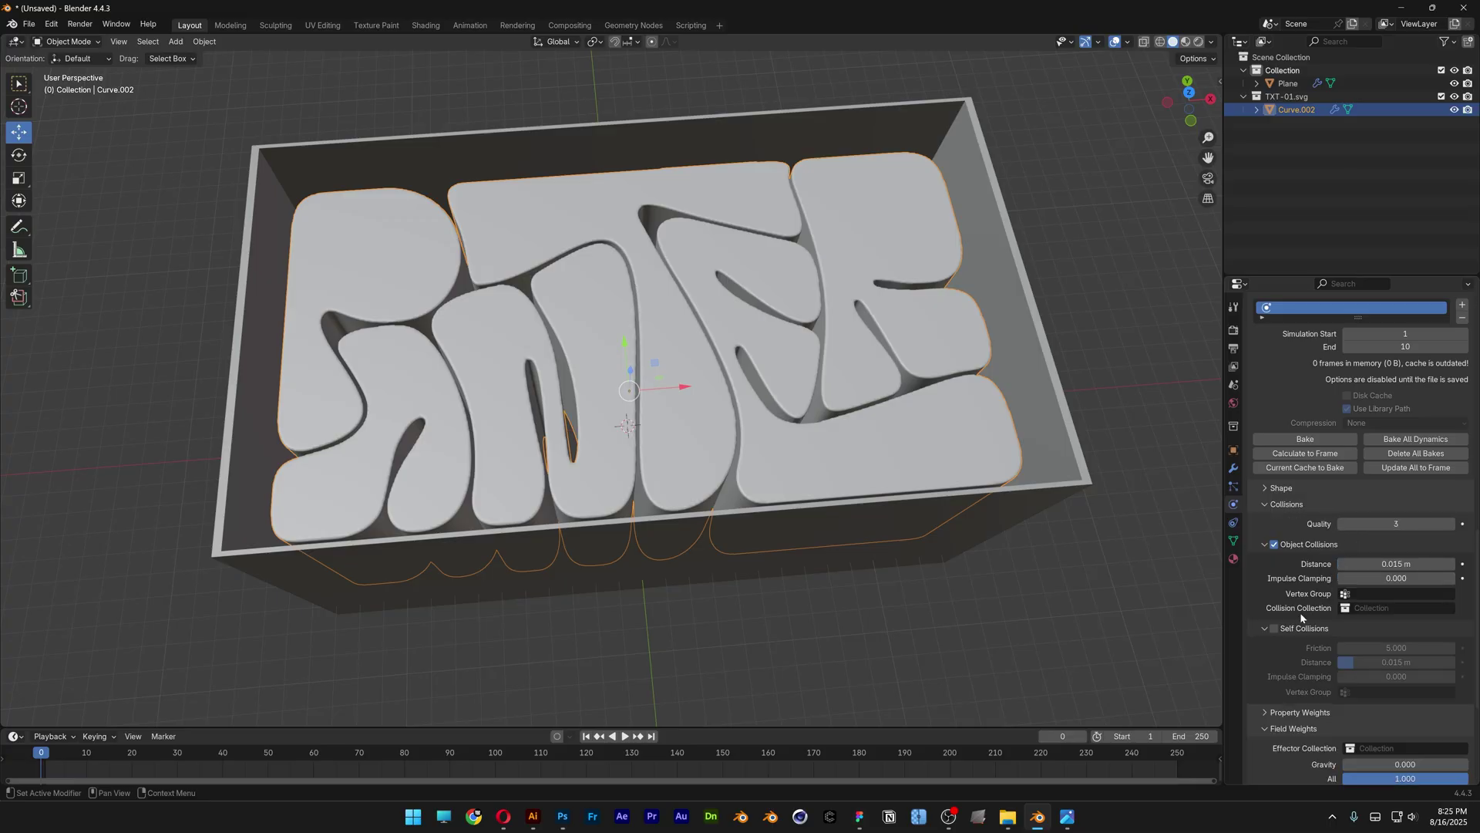
pyautogui.click(1274, 629)
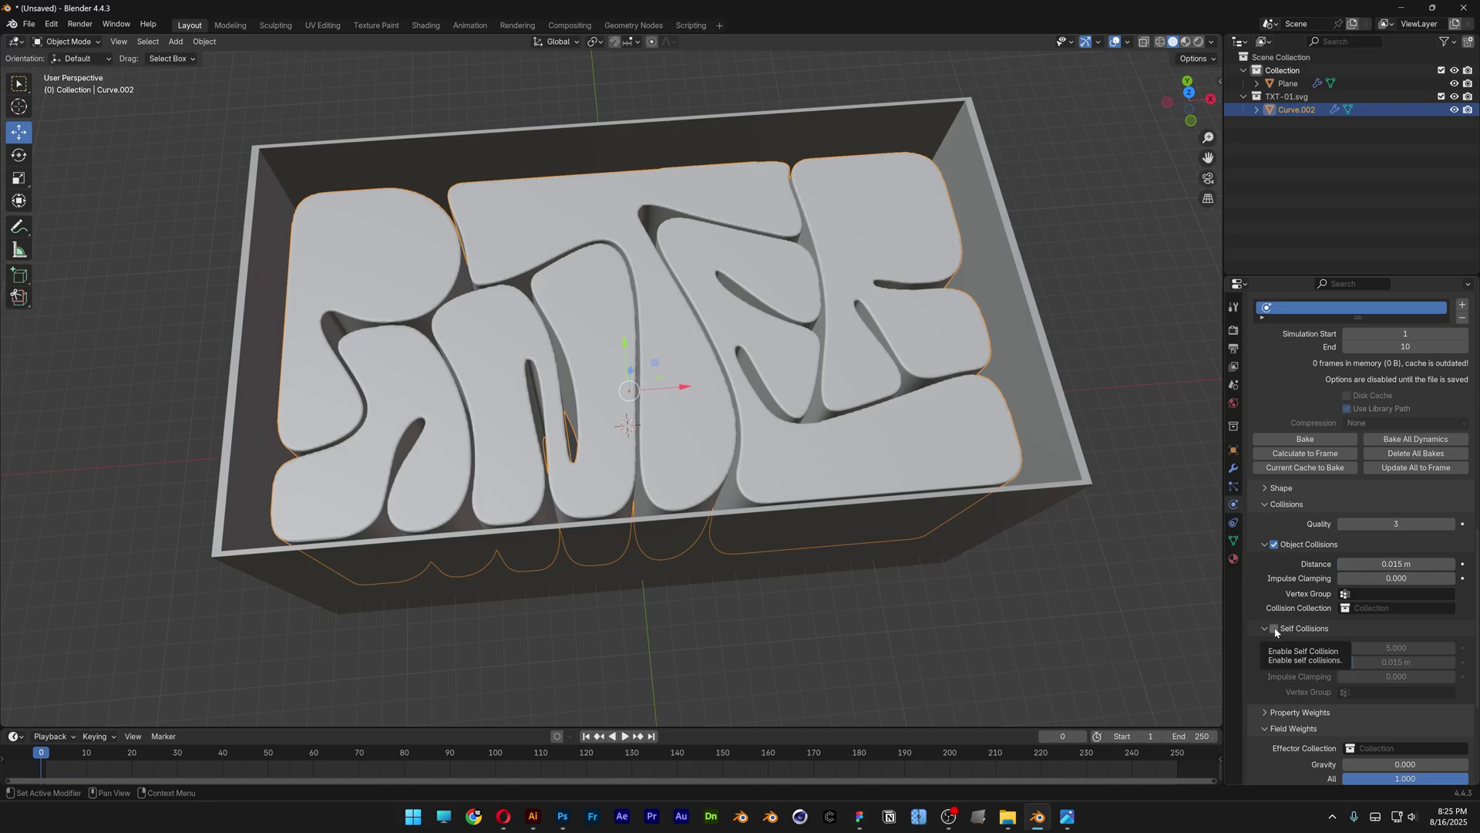
pyautogui.scroll(3, 1275, 631)
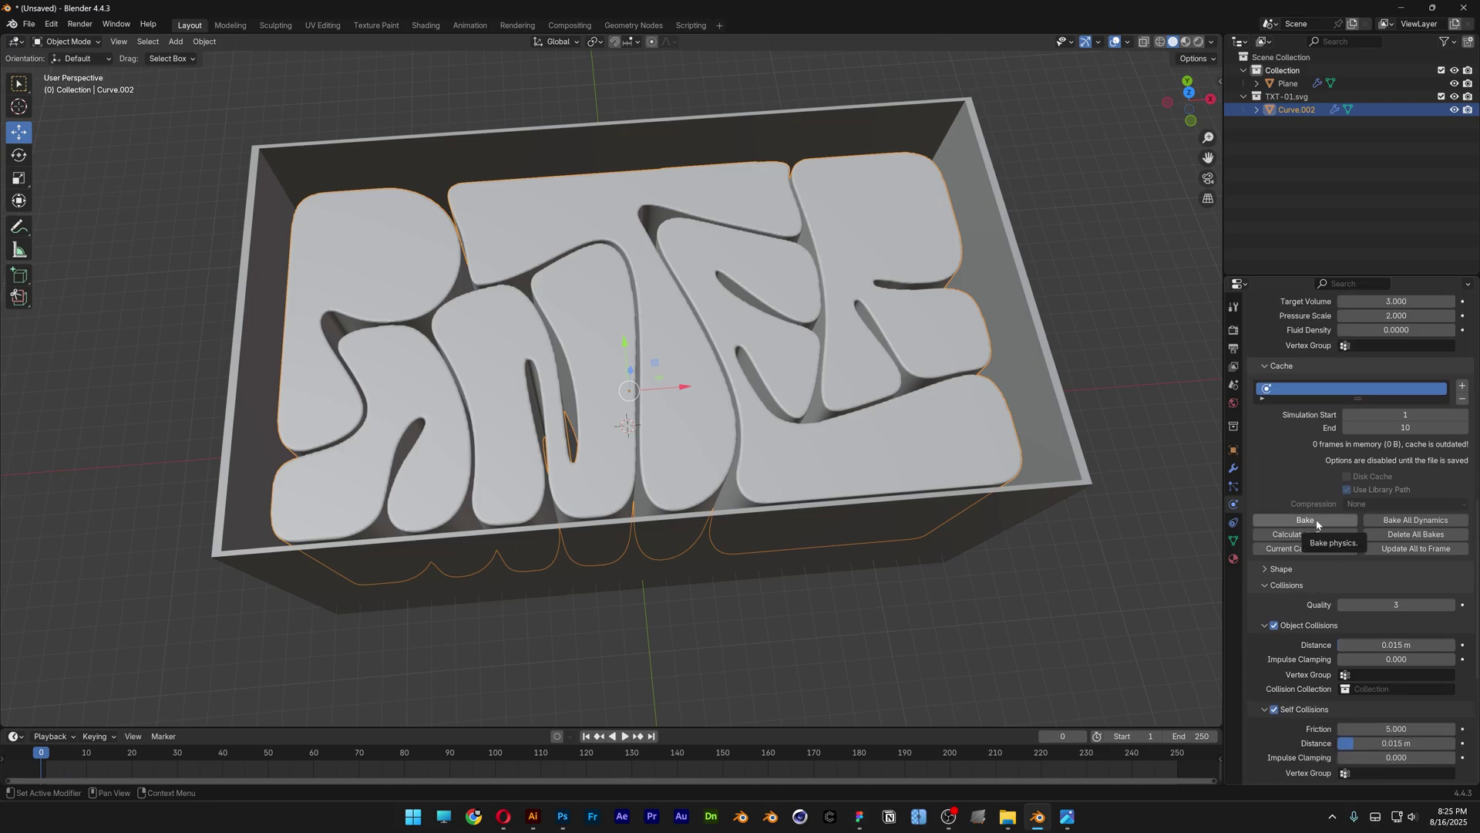
# Step: Bake the cloth simulation and play it back to frame 30 to see the inflated letters
pyautogui.click(1317, 524)
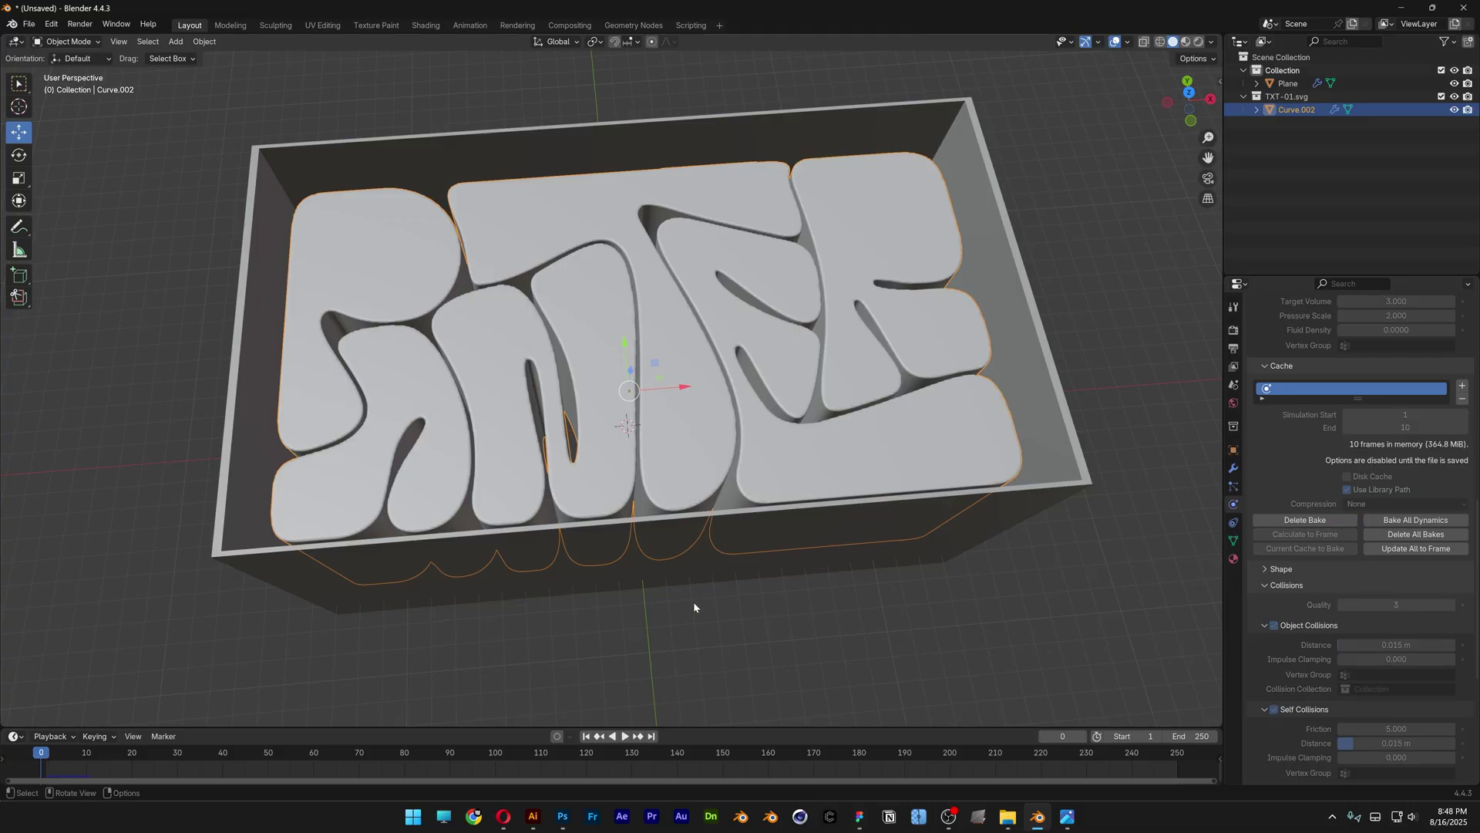
pyautogui.click(626, 736)
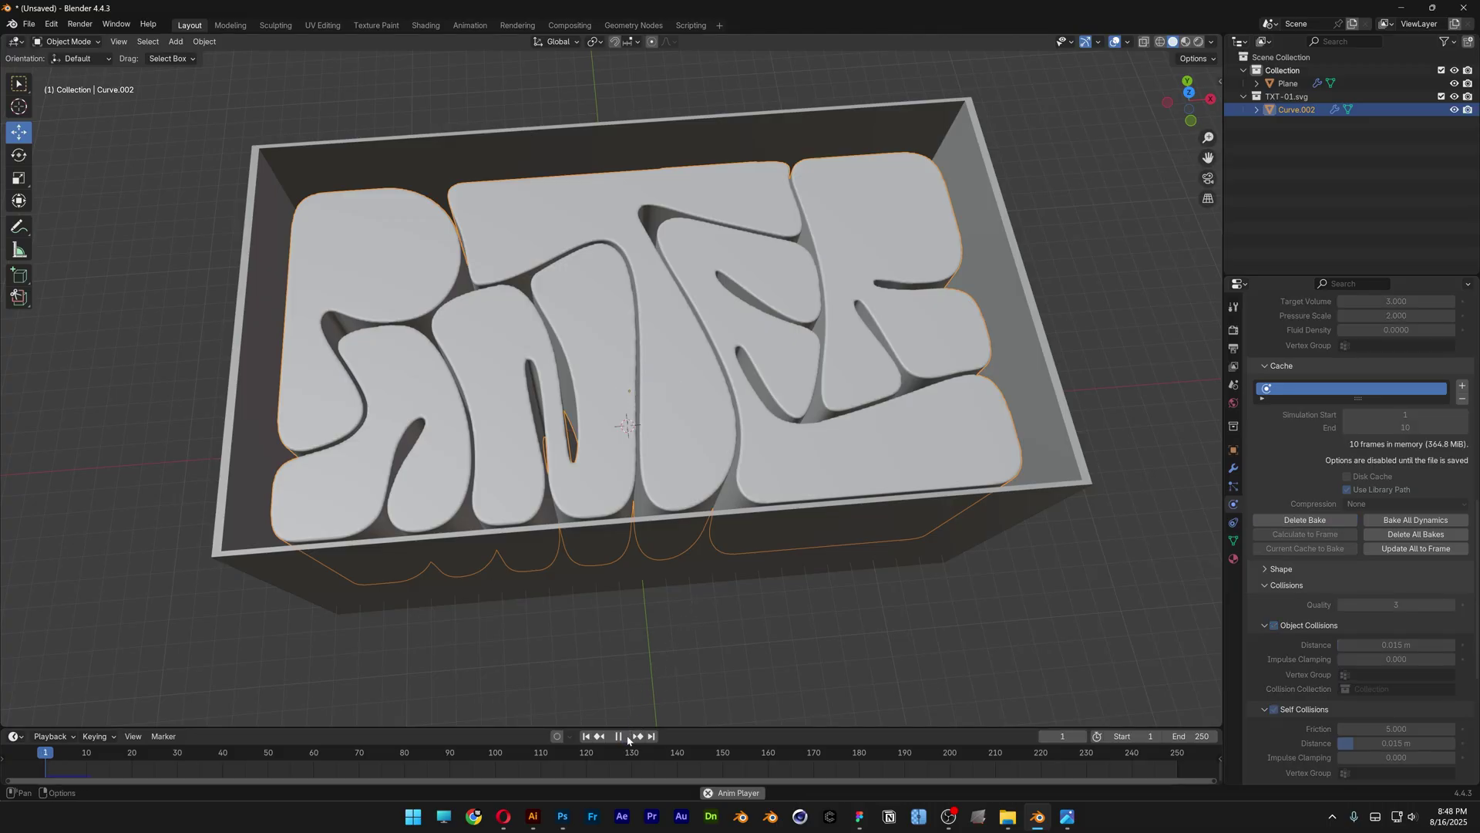
pyautogui.click(627, 737)
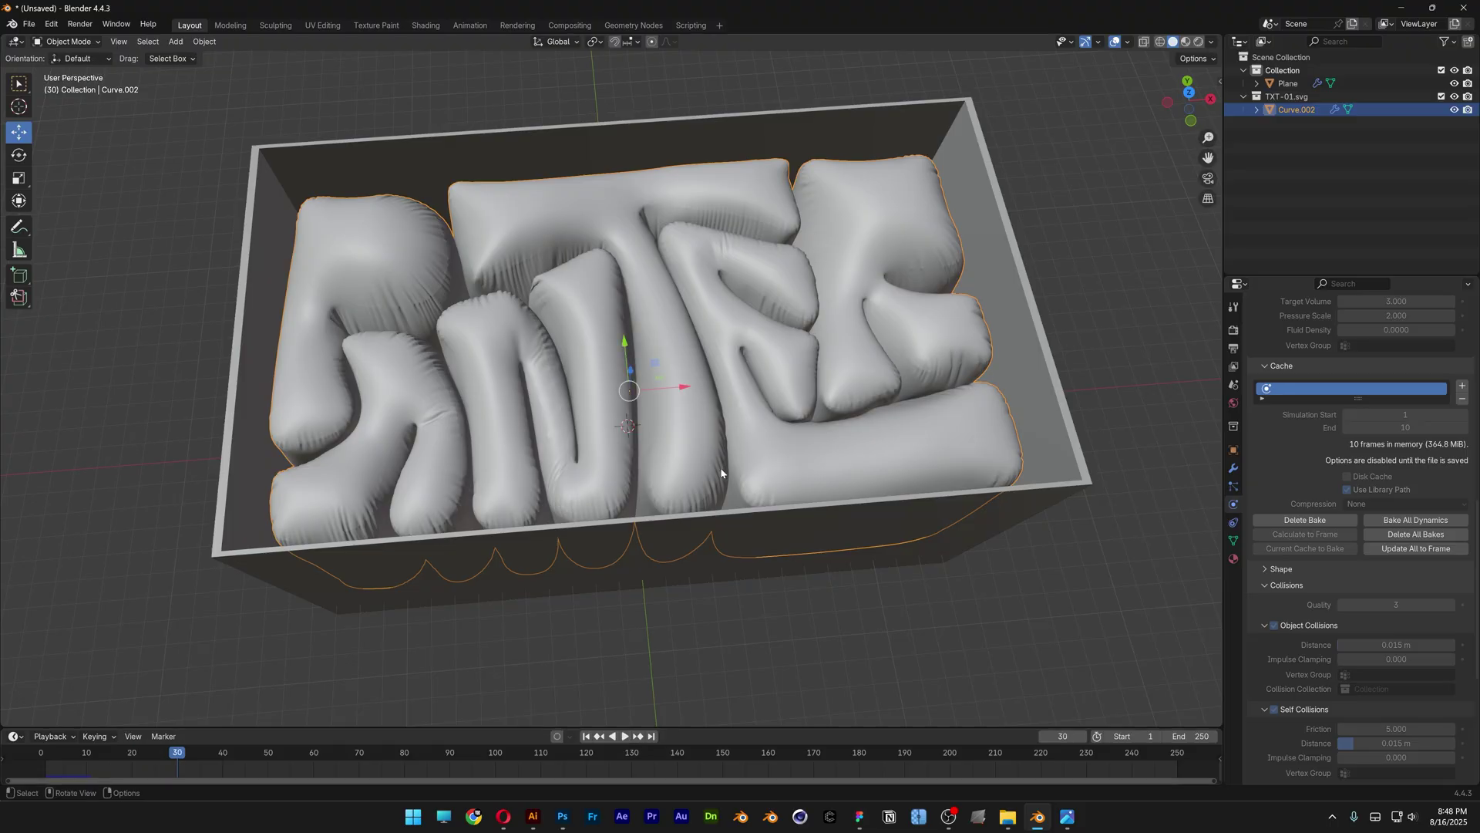
pyautogui.moveTo(679, 391); pyautogui.dragTo(678, 444, button='middle')
pyautogui.scroll(5, 595, 459)
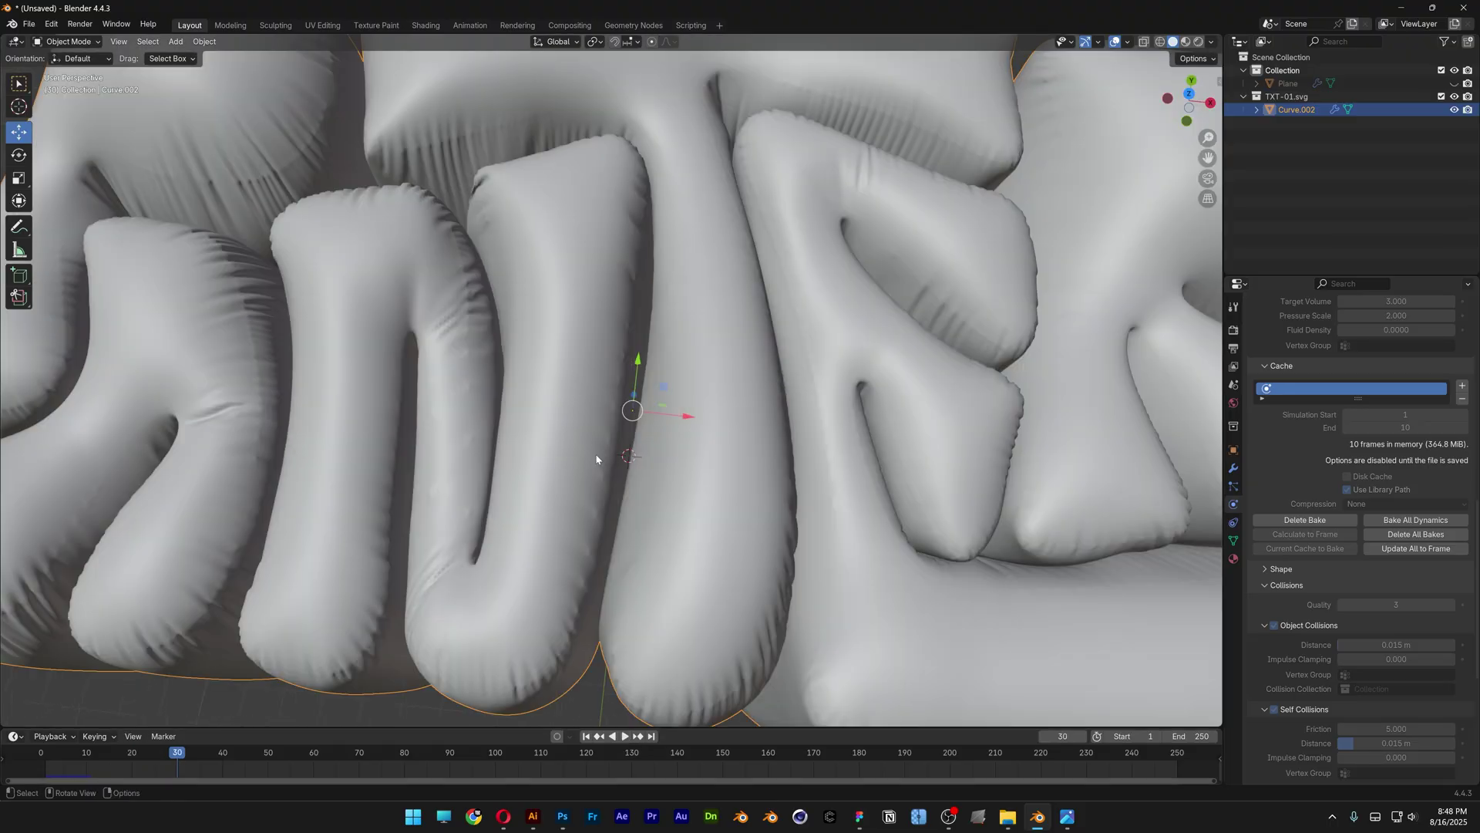
# Step: Add a Subdivision Surface modifier after Cloth on Curve.002, then deselect to view the smoothed text
pyautogui.click(1233, 469)
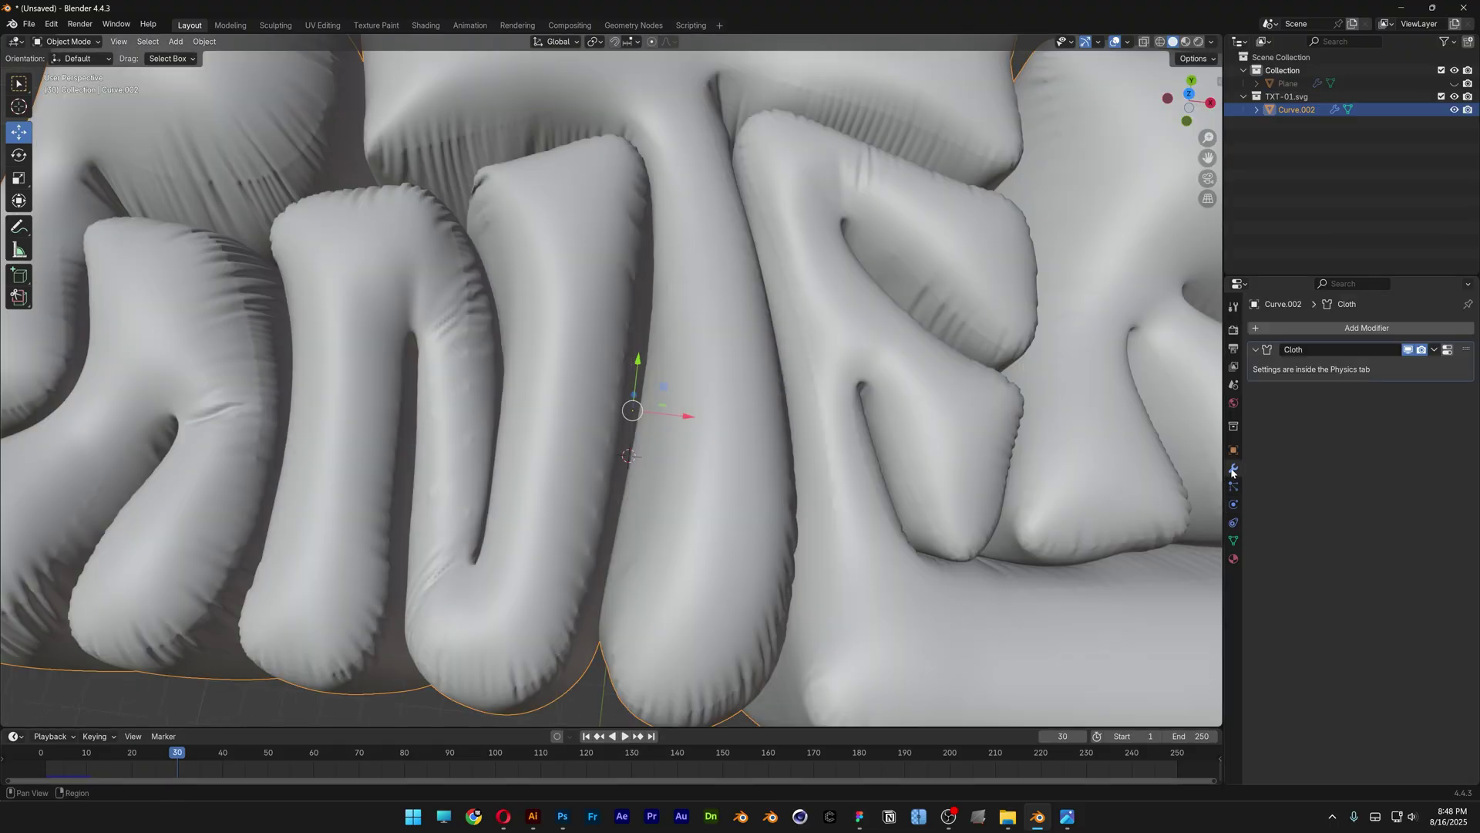
pyautogui.click(1357, 328)
pyautogui.write('sub')
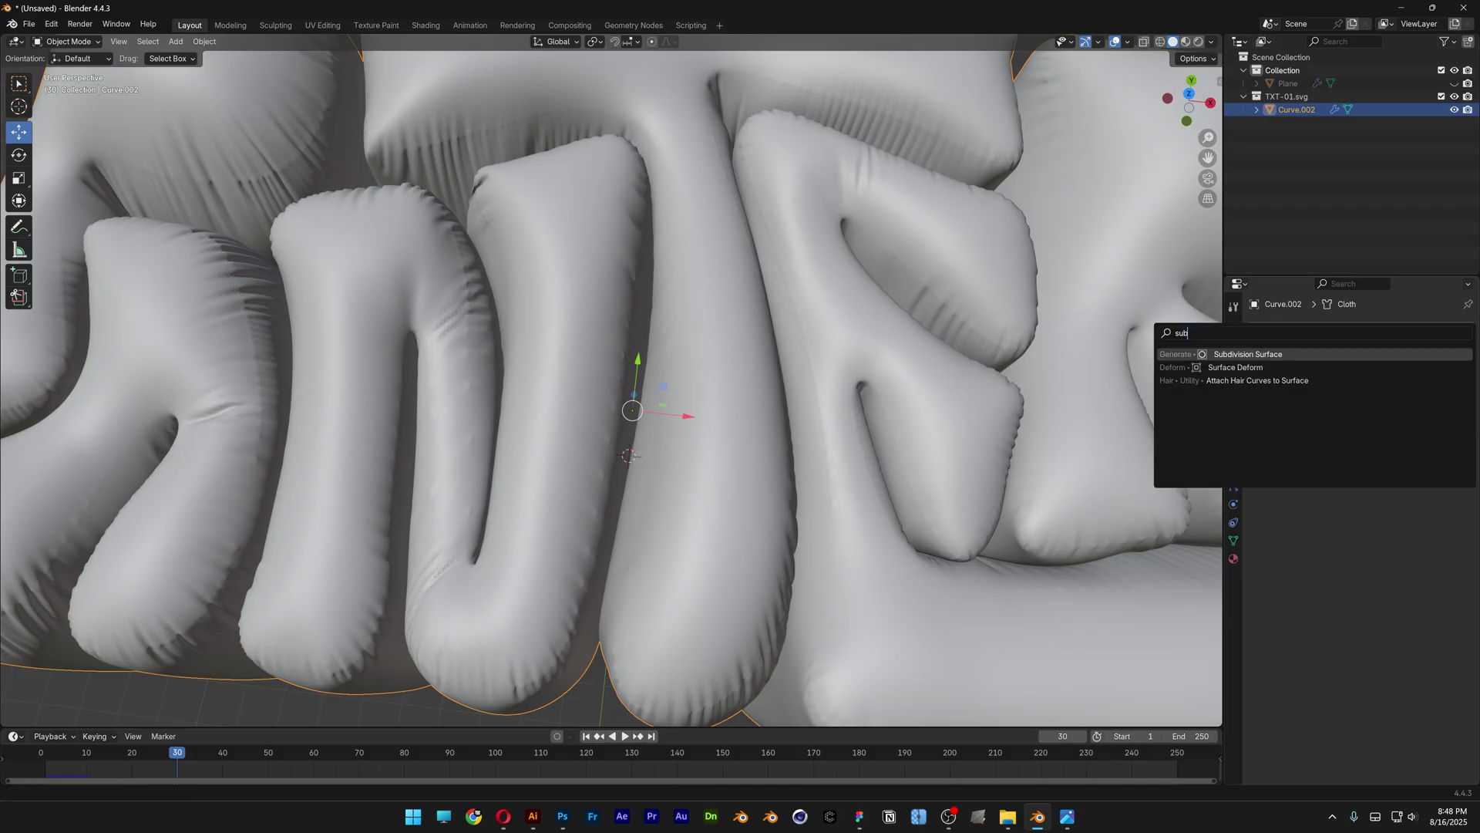
pyautogui.write('d')
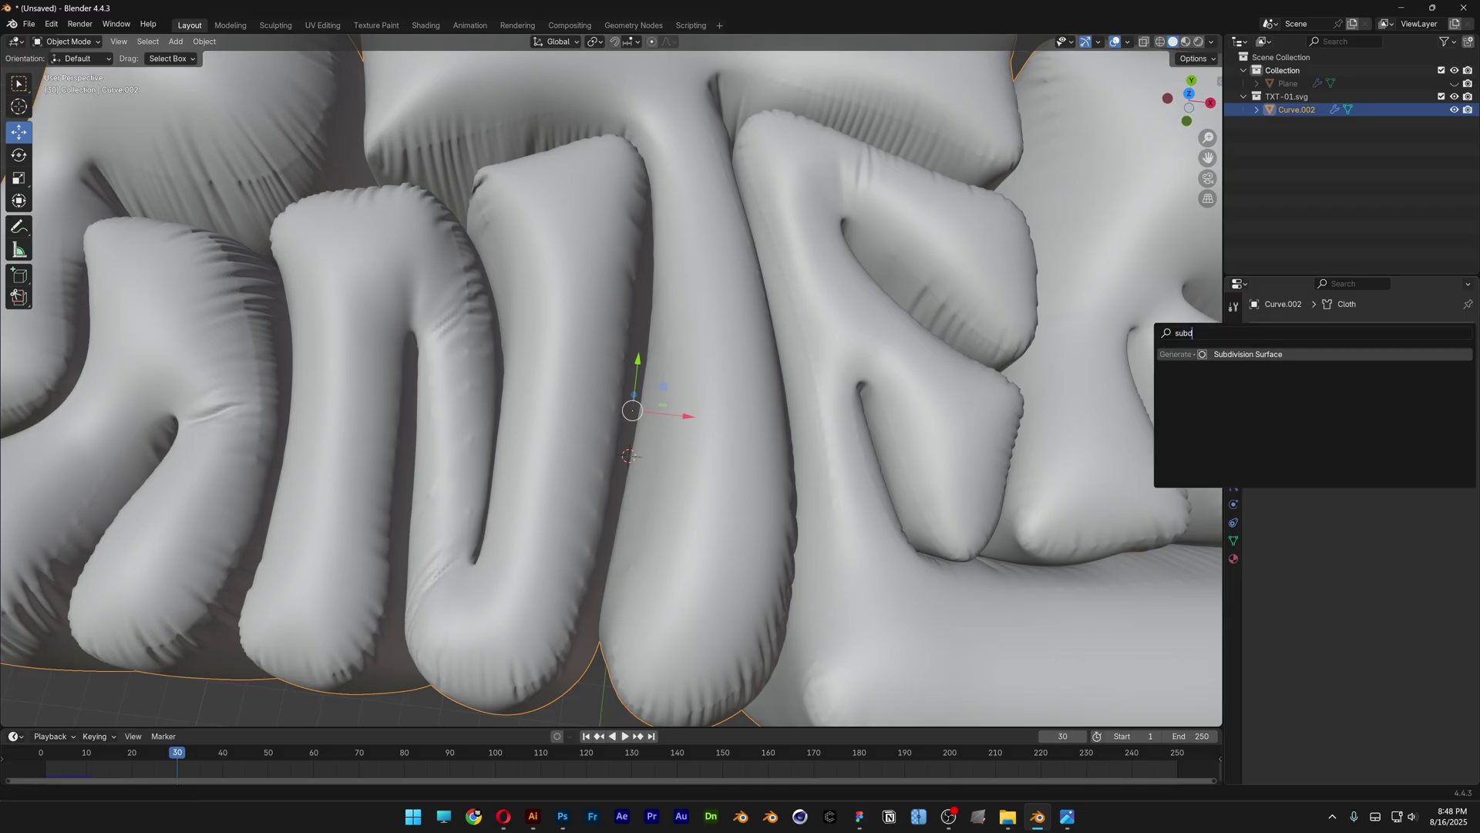
pyautogui.press('Return')
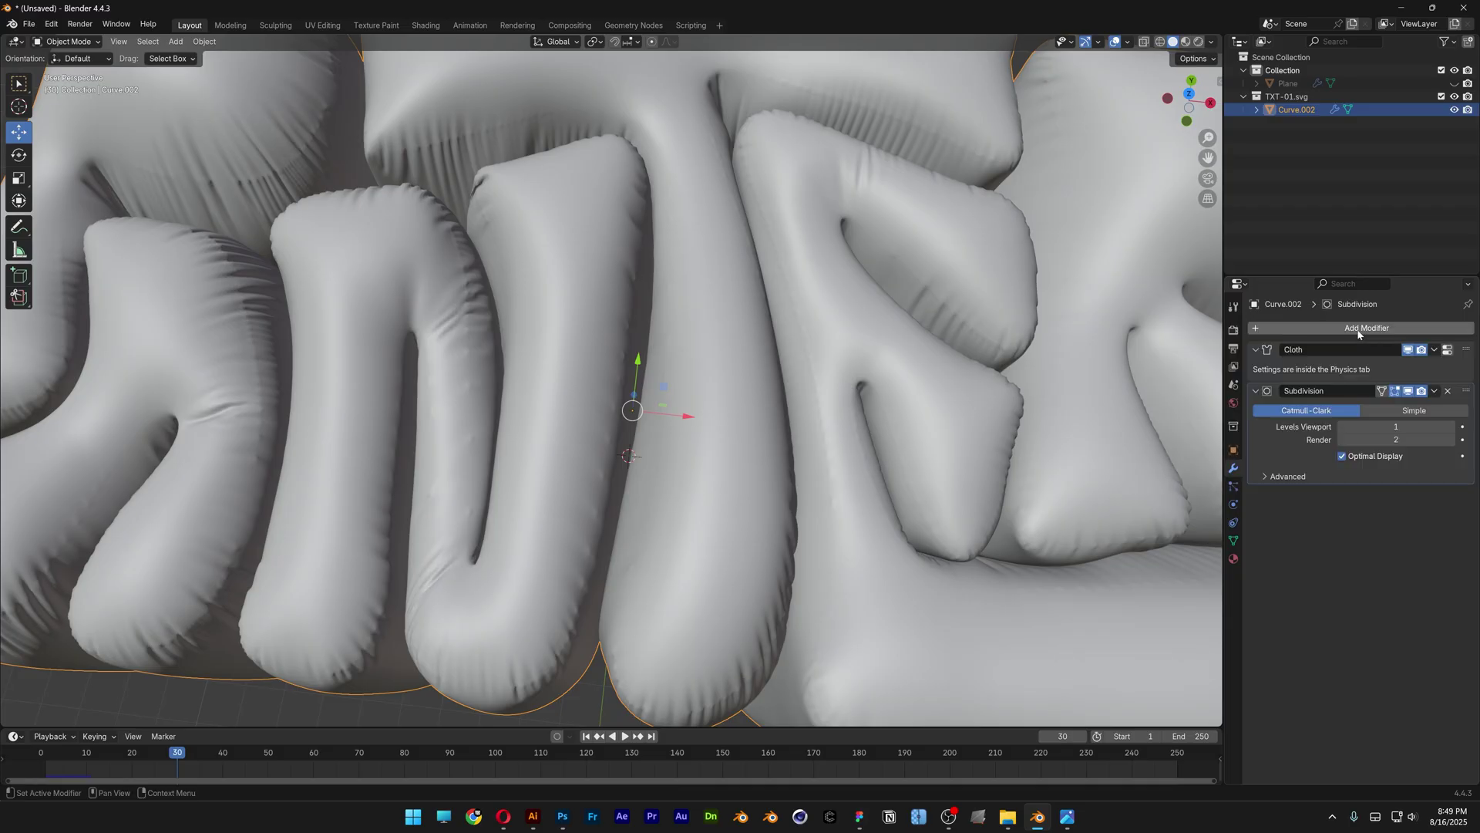
pyautogui.scroll(-6, 670, 267)
pyautogui.moveTo(669, 267); pyautogui.dragTo(1135, 350, button='middle')
pyautogui.click(1135, 350)
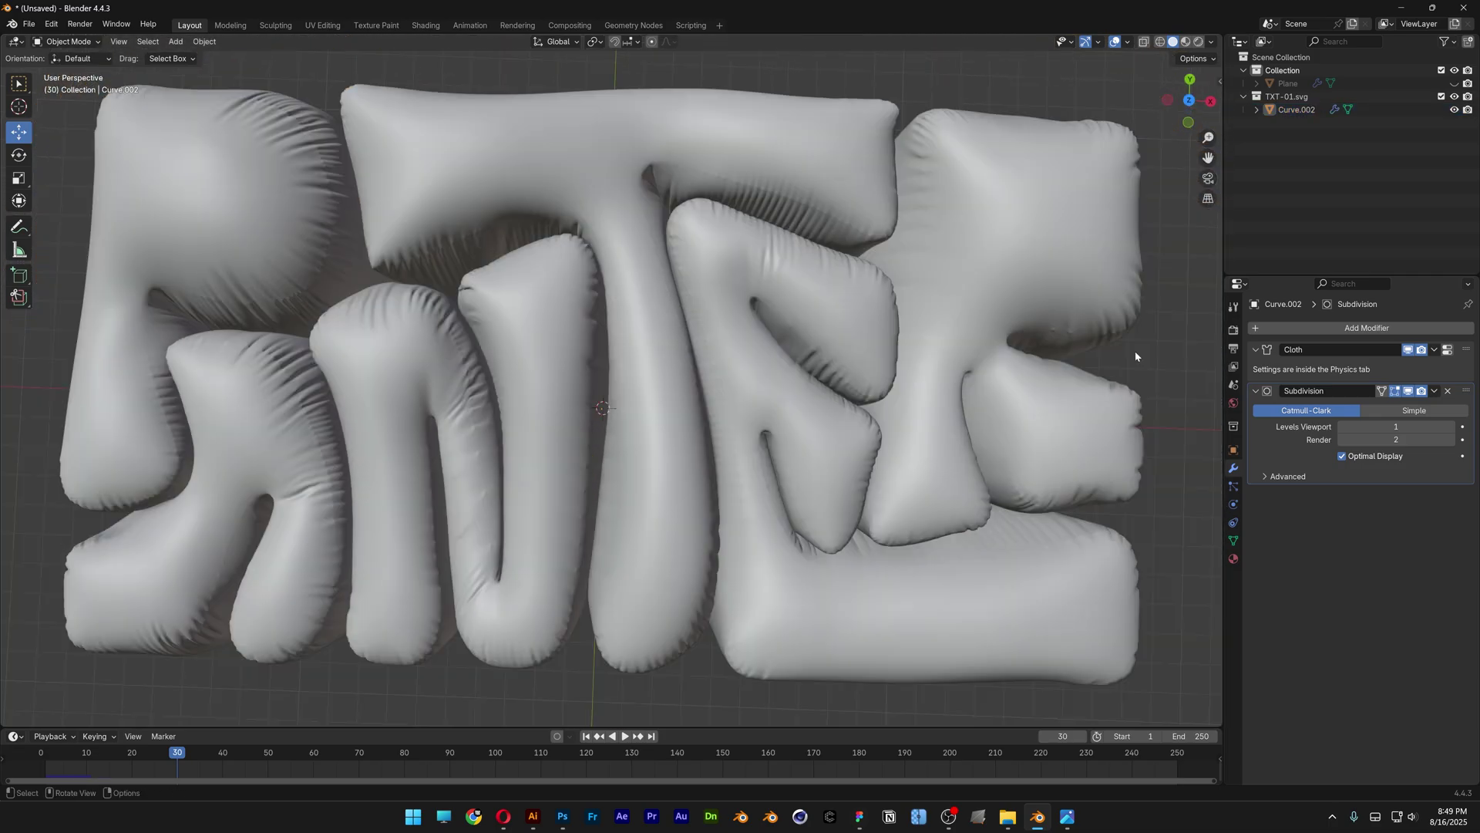